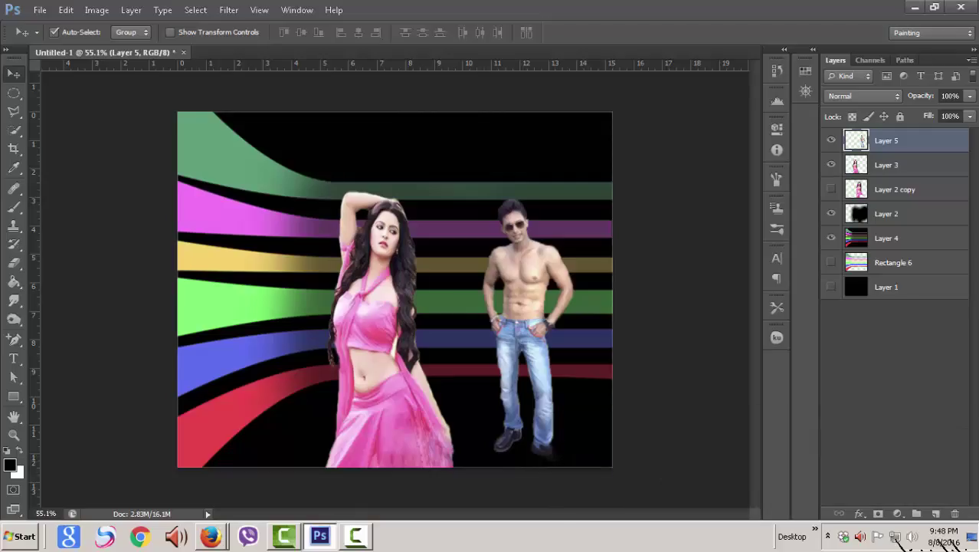
# Toggle the man and woman figure layers on and off to compare the views.
pyautogui.click(832, 140)
pyautogui.click(831, 165)
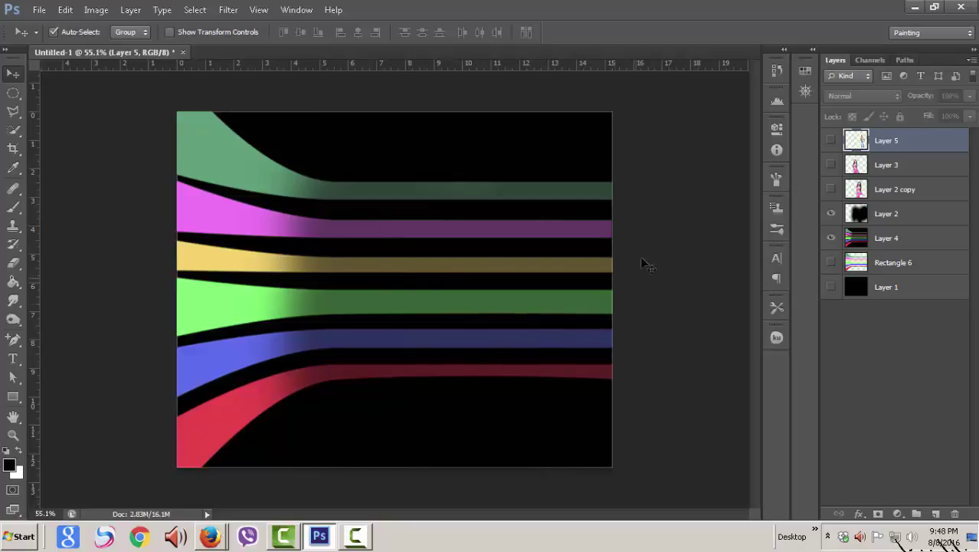
pyautogui.click(831, 189)
pyautogui.click(832, 165)
pyautogui.click(832, 140)
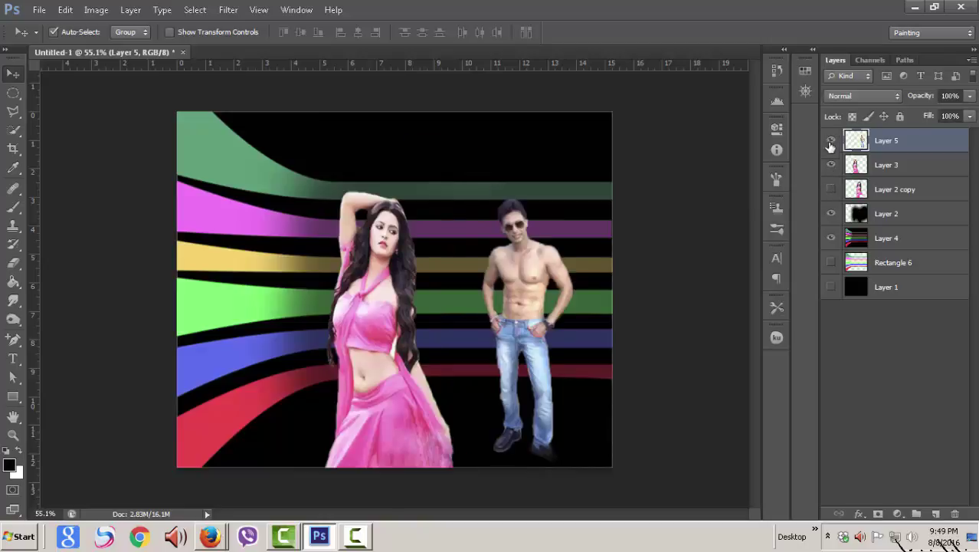
pyautogui.click(832, 140)
pyautogui.click(832, 164)
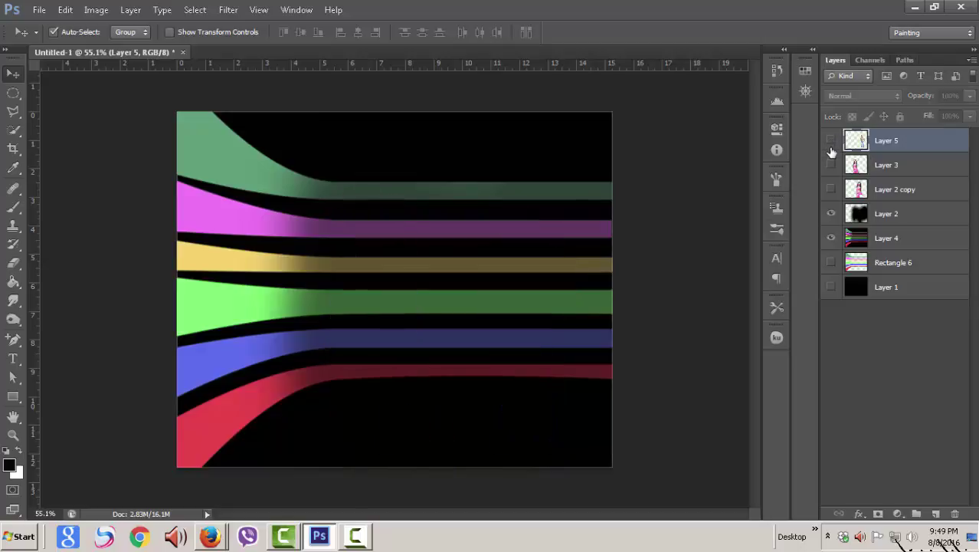
pyautogui.click(831, 140)
pyautogui.click(832, 165)
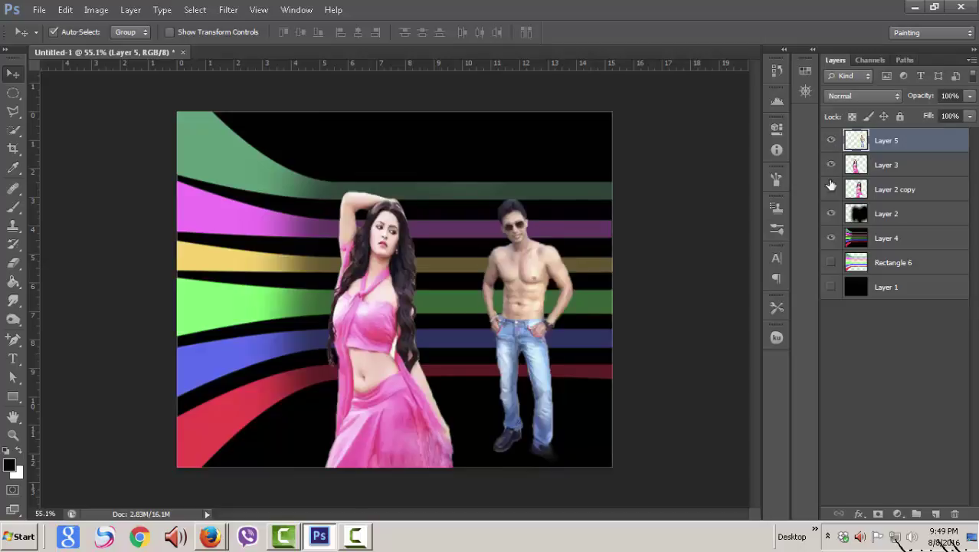
pyautogui.click(831, 140)
pyautogui.click(831, 165)
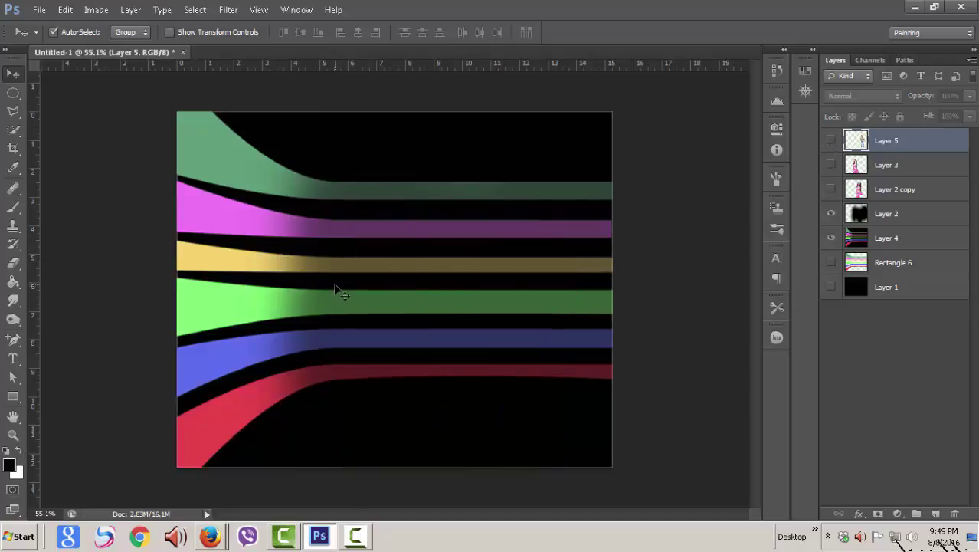
pyautogui.click(831, 165)
pyautogui.click(831, 140)
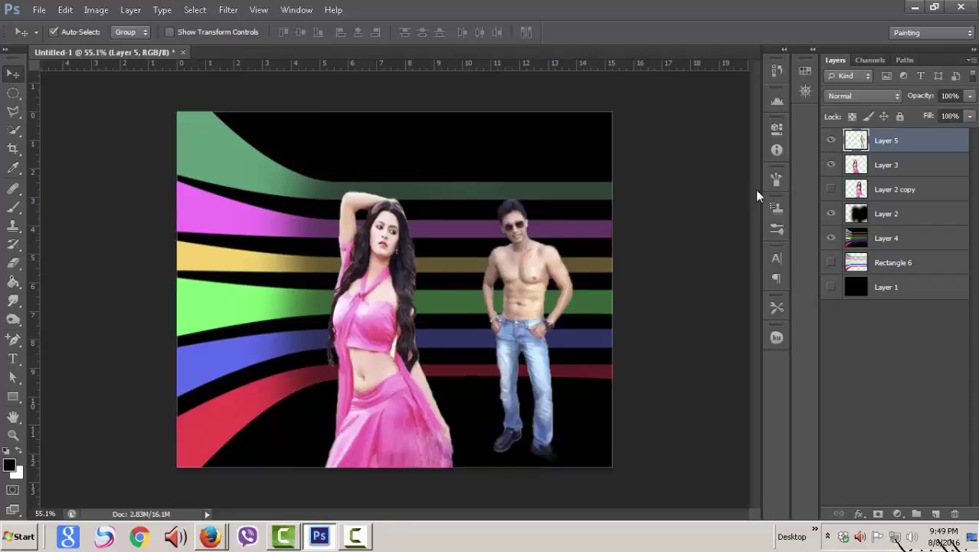
# Nudge the man slightly up-left, hide both figures, and minimize Photoshop.
pyautogui.moveTo(531, 296); pyautogui.dragTo(520, 311)
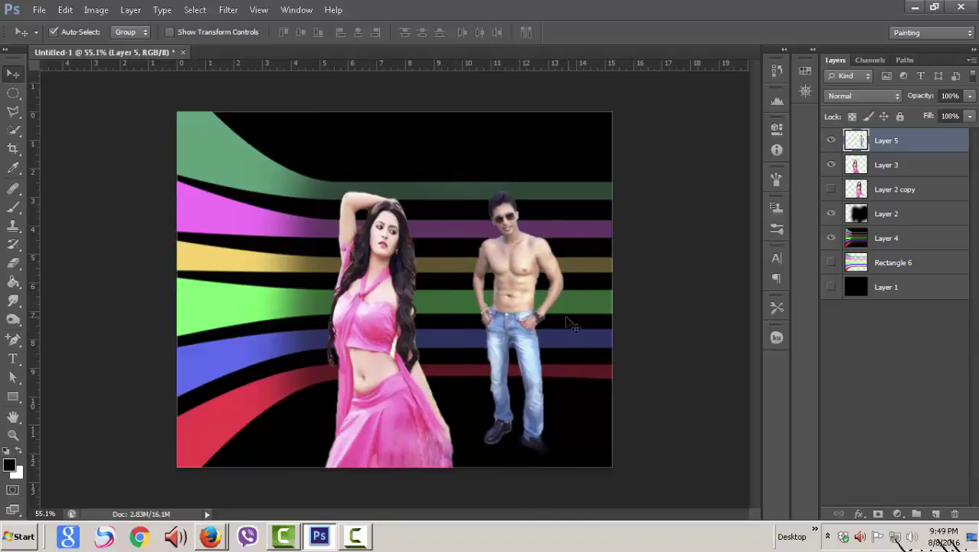
pyautogui.click(832, 140)
pyautogui.click(832, 164)
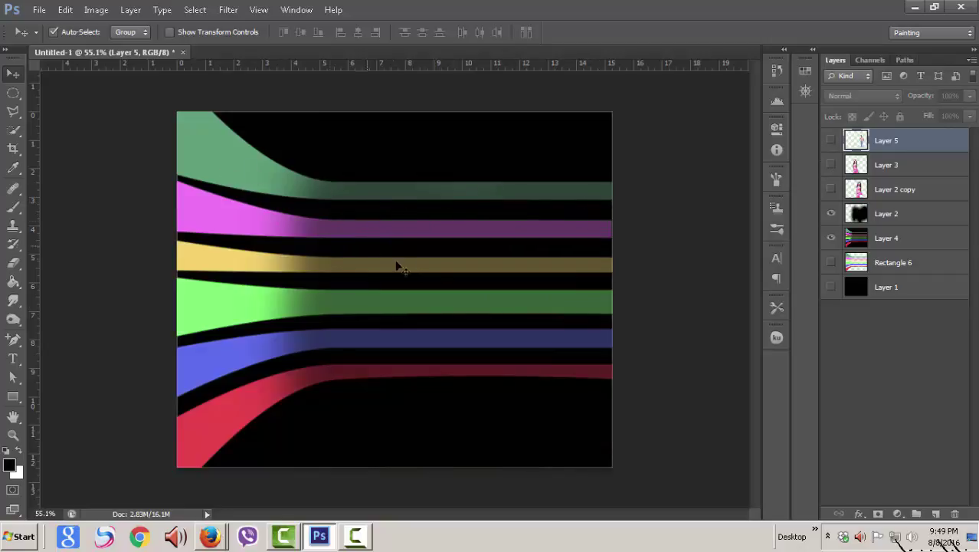
pyautogui.click(915, 7)
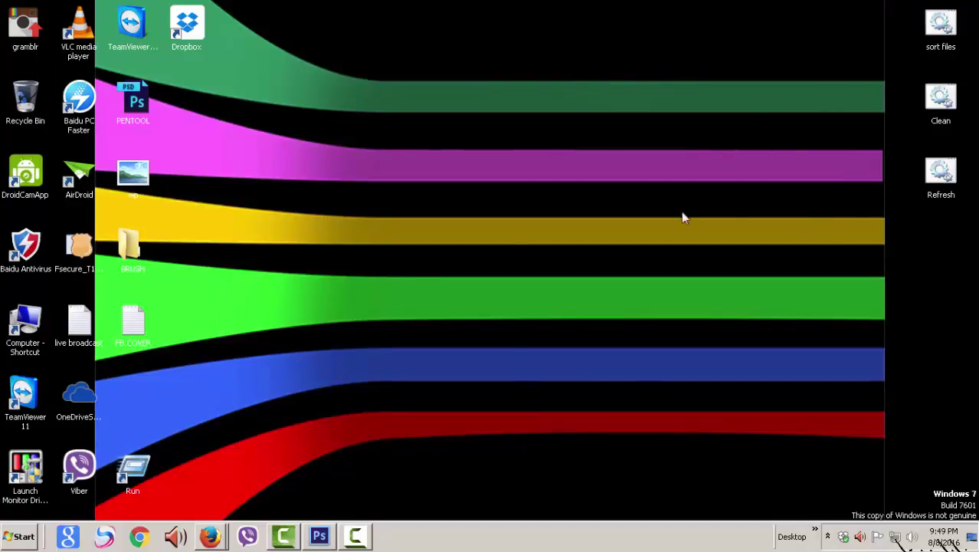
# Restore Photoshop from the taskbar so the stripes document shows again.
pyautogui.click(318, 537)
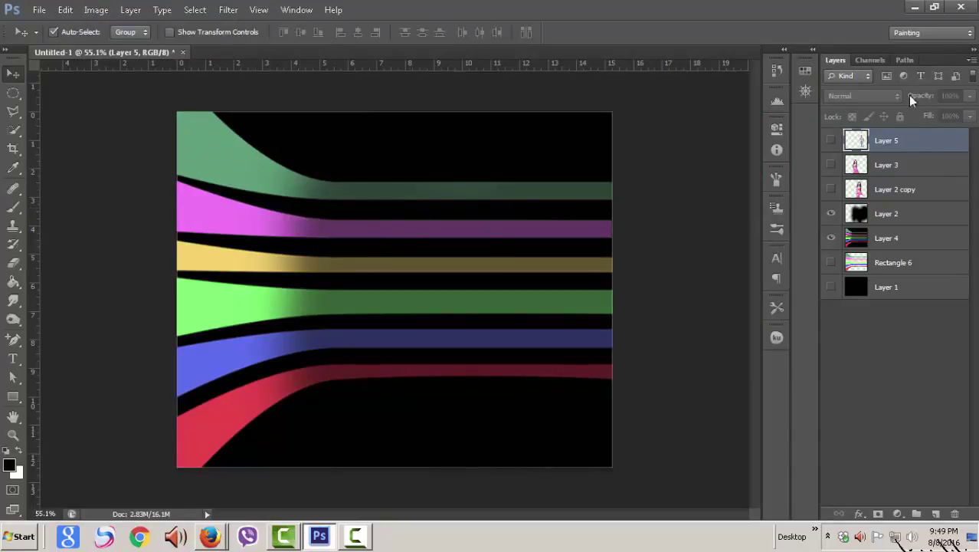
# Make a new transparent-background document, width 1000 px and height 800 px.
pyautogui.click(39, 9)
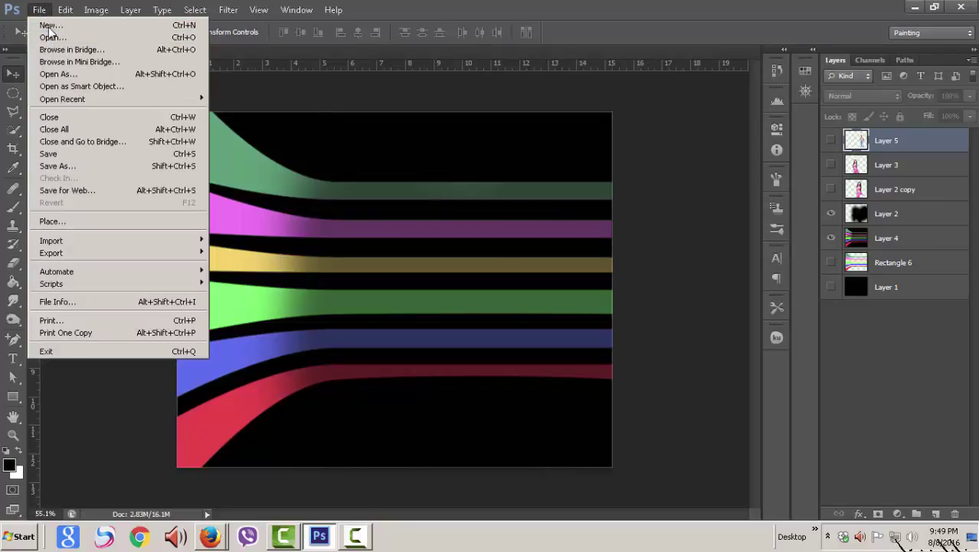
pyautogui.click(49, 26)
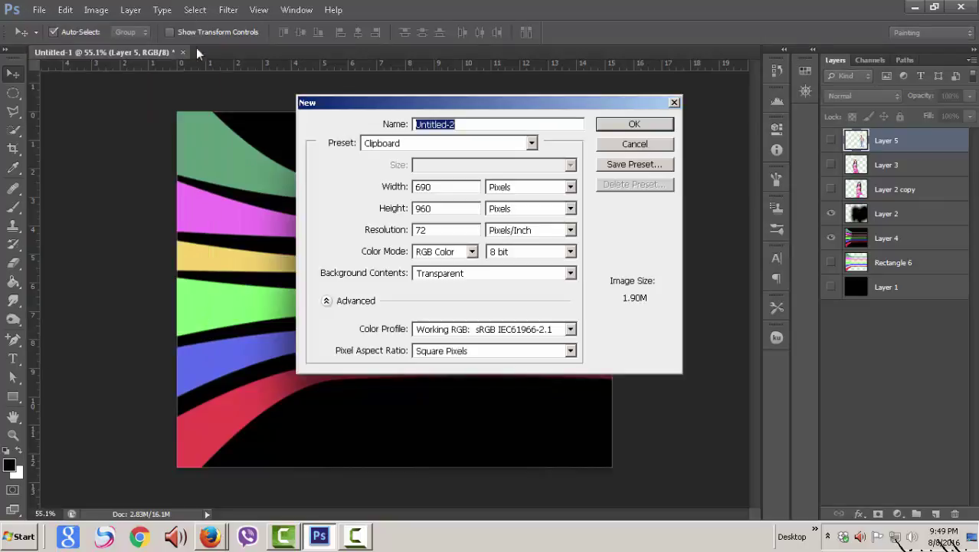
pyautogui.click(442, 187)
pyautogui.press('BackSpace')
pyautogui.press('BackSpace')
pyautogui.press('BackSpace')
pyautogui.write('1')
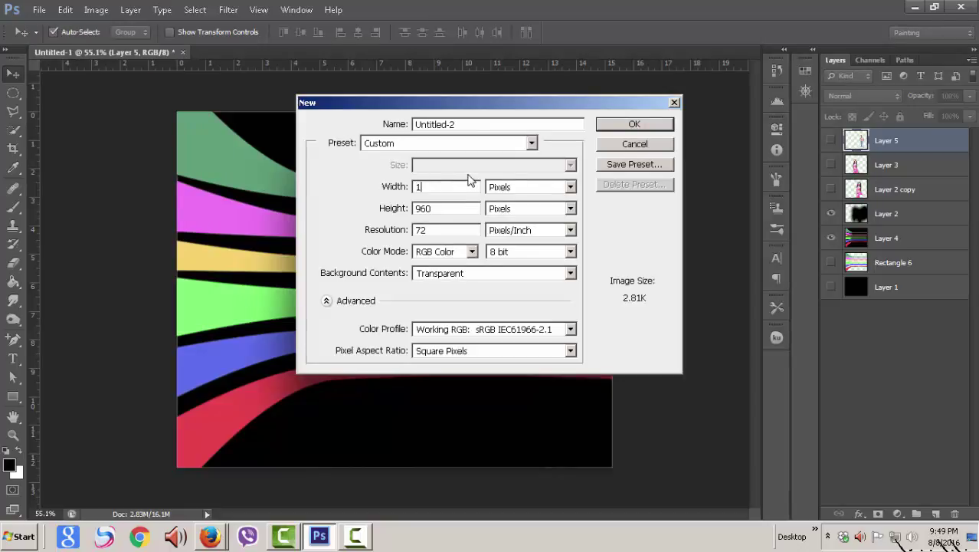
pyautogui.write('000')
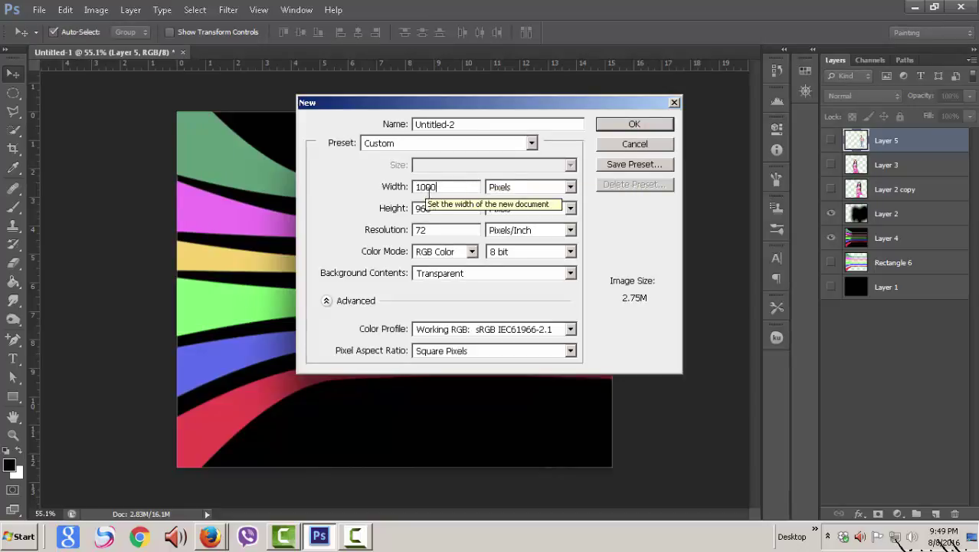
pyautogui.click(438, 208)
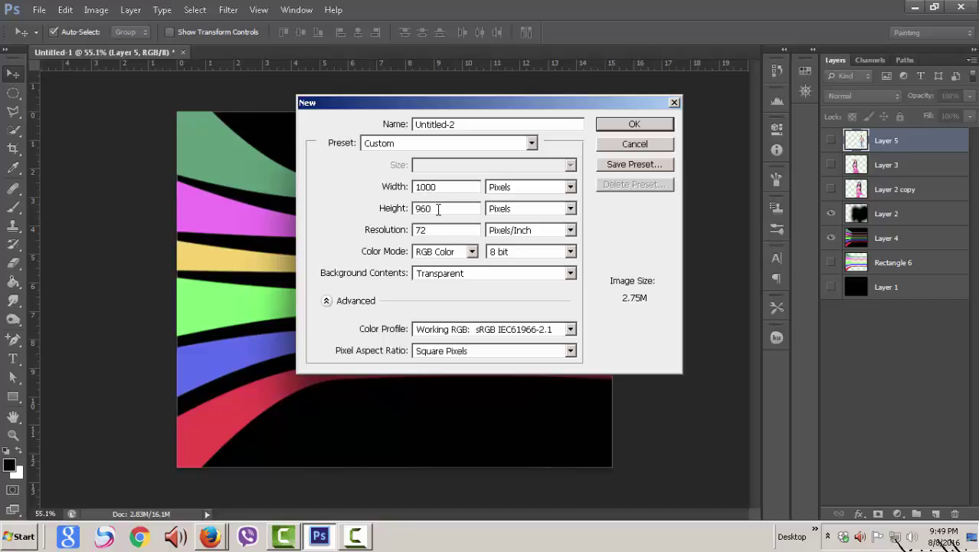
pyautogui.press('BackSpace')
pyautogui.press('BackSpace')
pyautogui.press('BackSpace')
pyautogui.write('00')
pyautogui.click(631, 126)
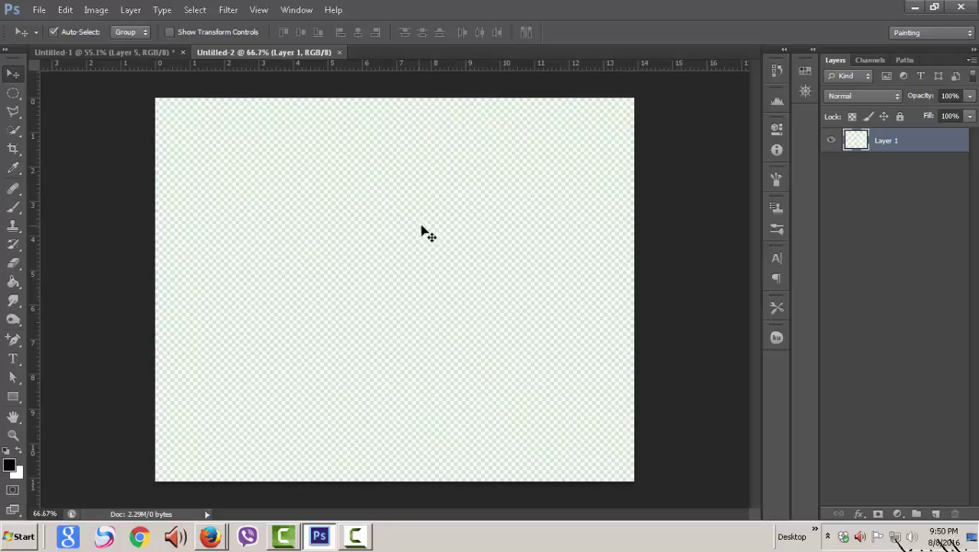
# In Guides, Grid & Slices preferences, set gridlines every 5 Percent.
pyautogui.click(66, 9)
pyautogui.moveTo(86, 481)
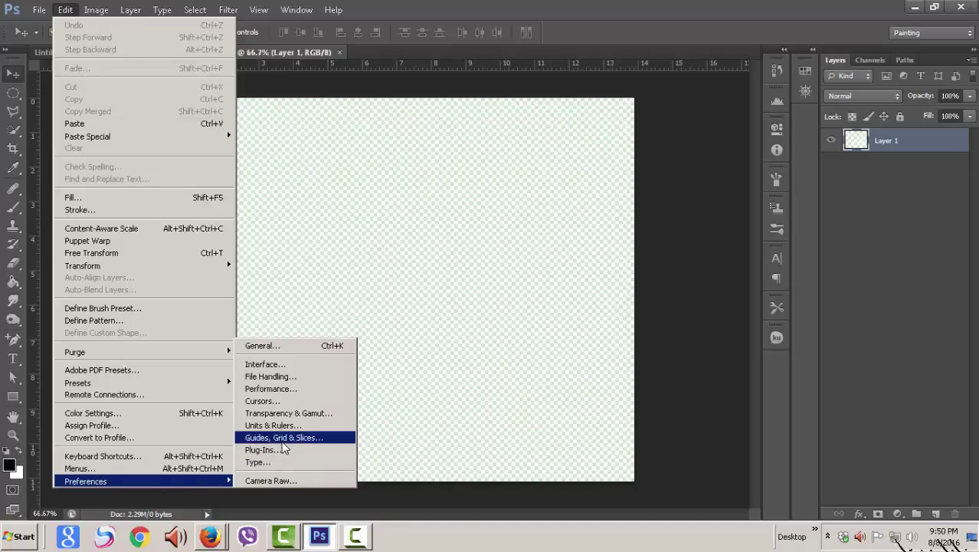
pyautogui.click(315, 438)
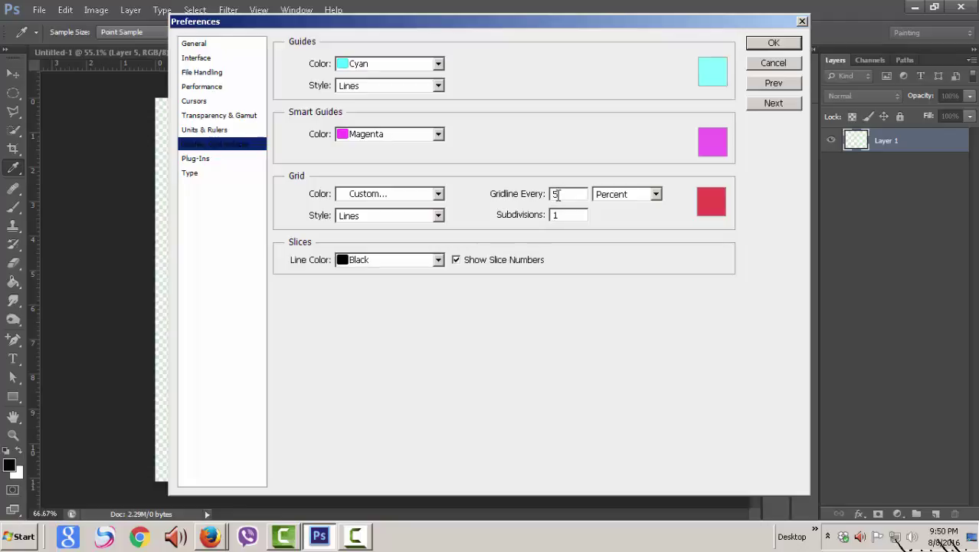
pyautogui.click(656, 194)
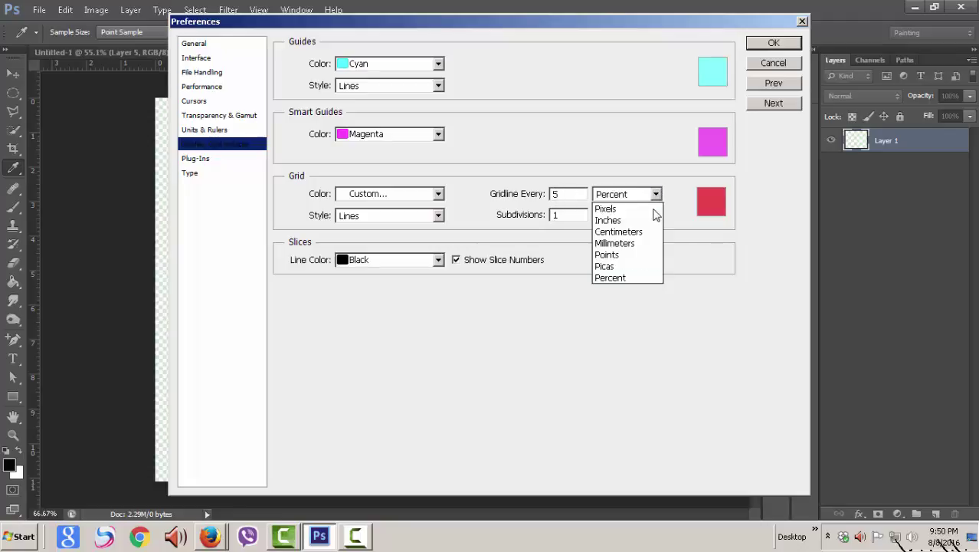
pyautogui.click(633, 279)
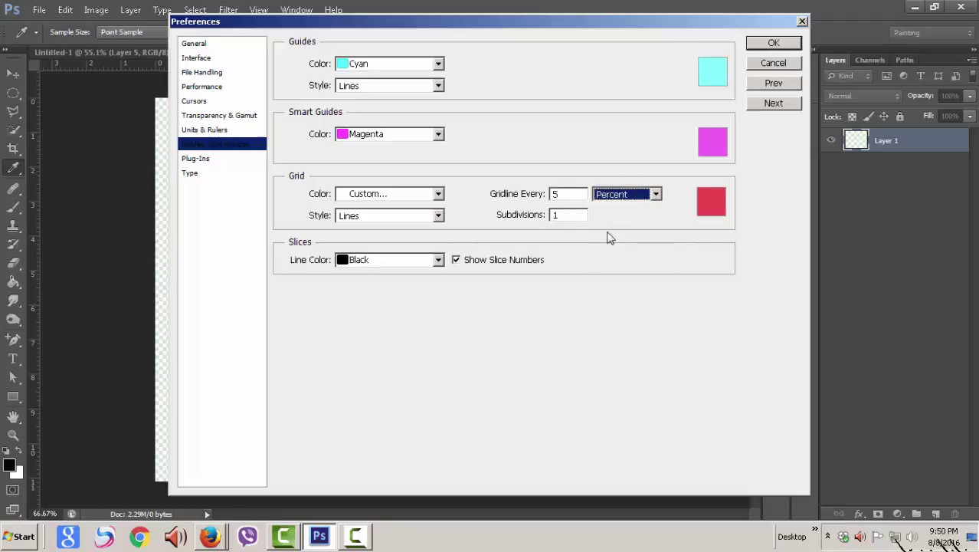
pyautogui.click(567, 194)
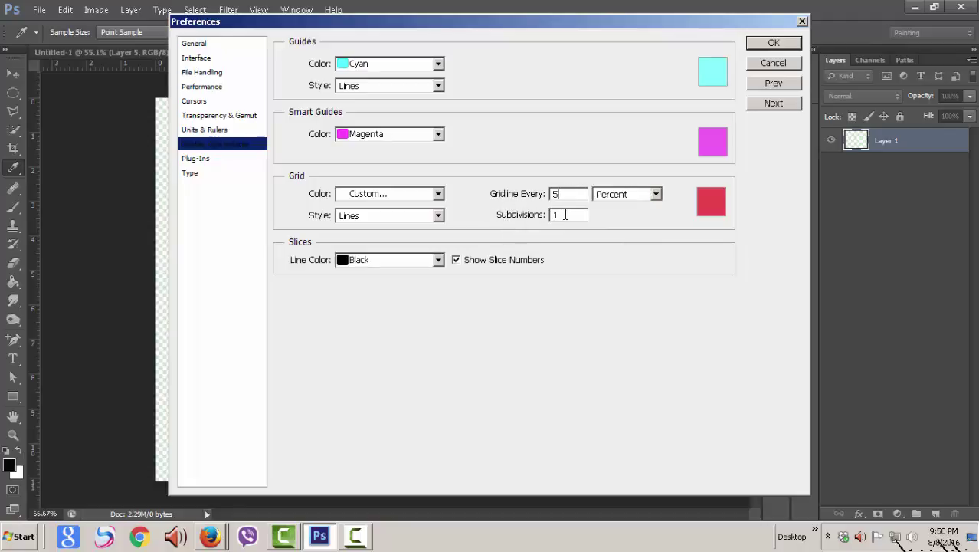
# Set the grid colour to green, after briefly trying cyan, and apply the preferences.
pyautogui.click(715, 205)
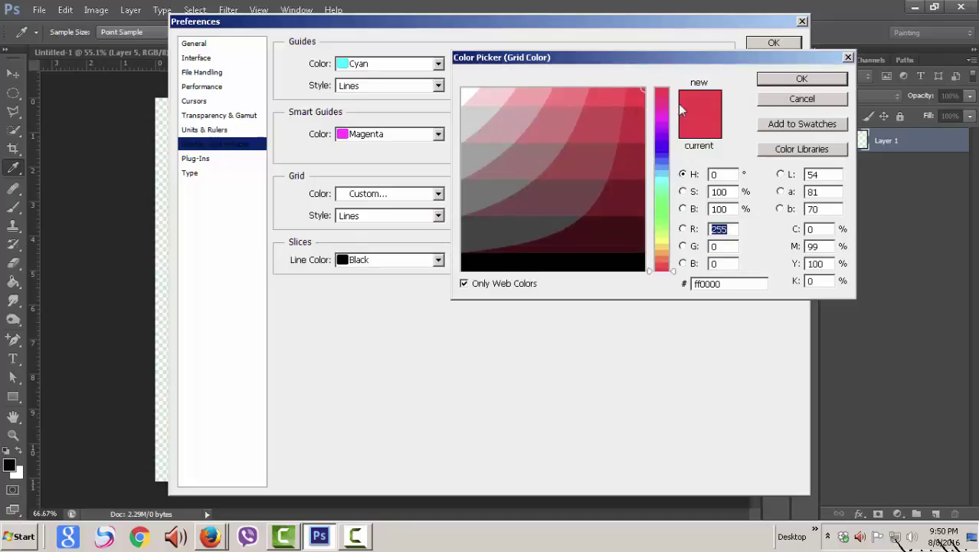
pyautogui.click(663, 207)
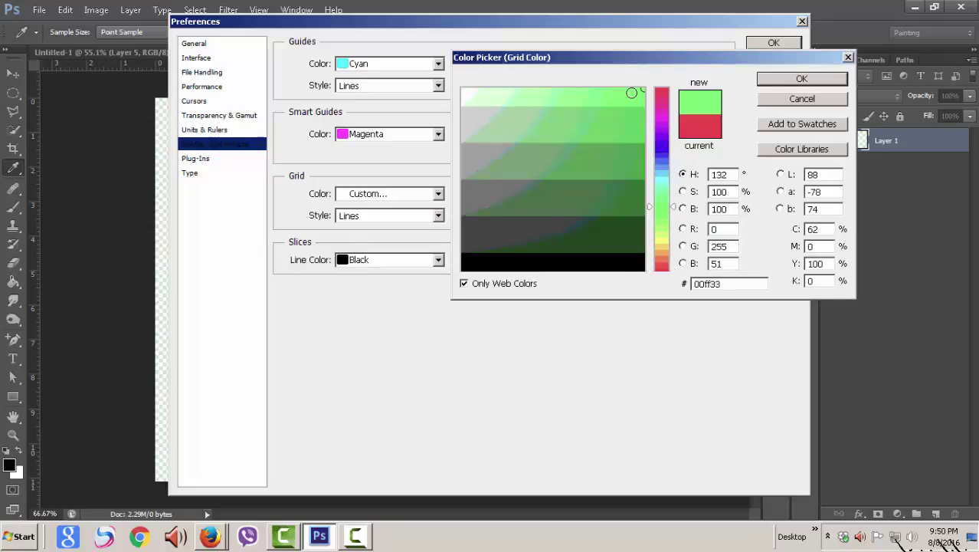
pyautogui.click(772, 78)
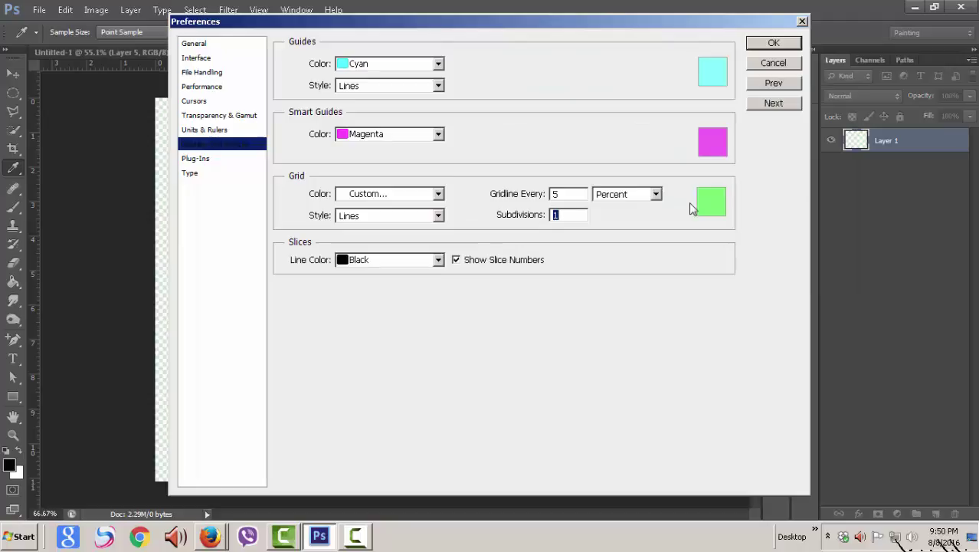
pyautogui.click(701, 203)
pyautogui.click(664, 179)
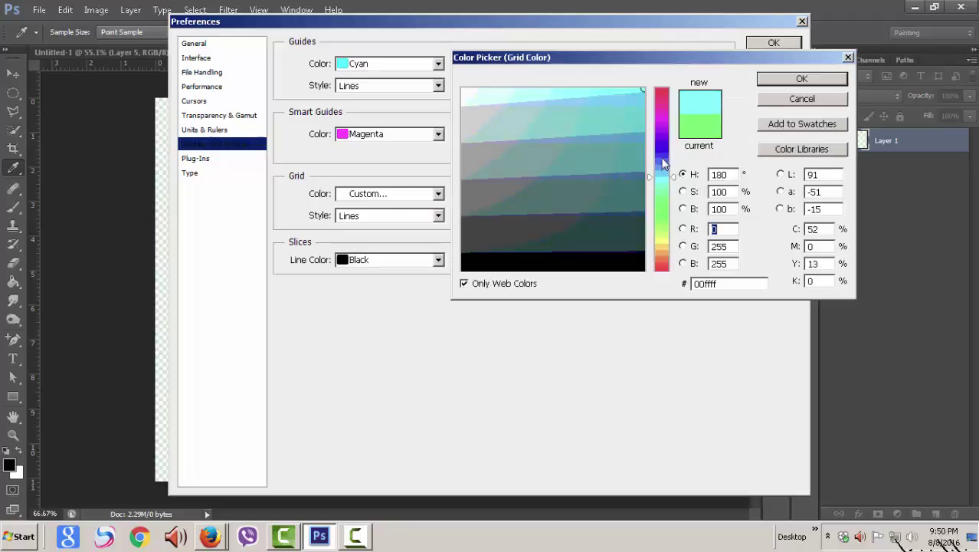
pyautogui.click(770, 80)
pyautogui.click(715, 192)
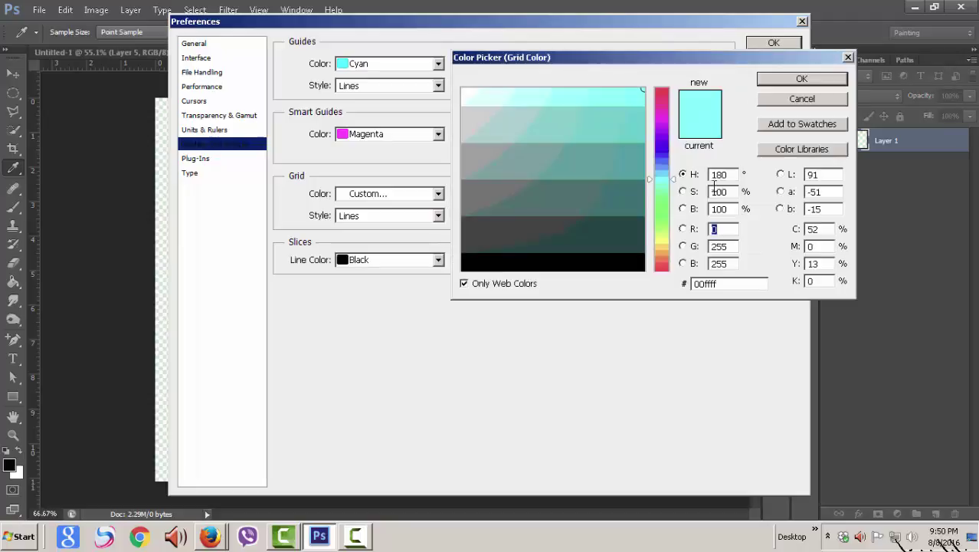
pyautogui.click(664, 197)
pyautogui.click(764, 83)
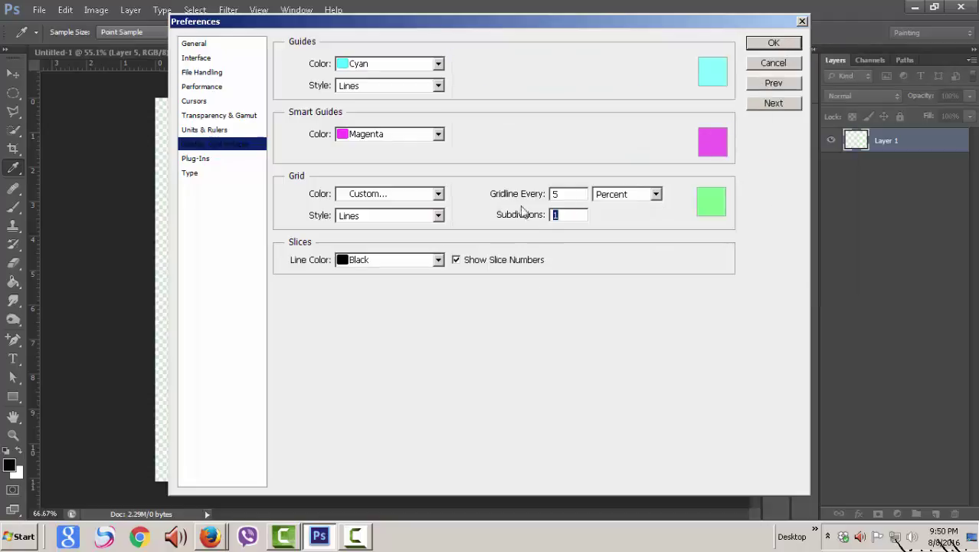
pyautogui.click(569, 193)
pyautogui.click(788, 43)
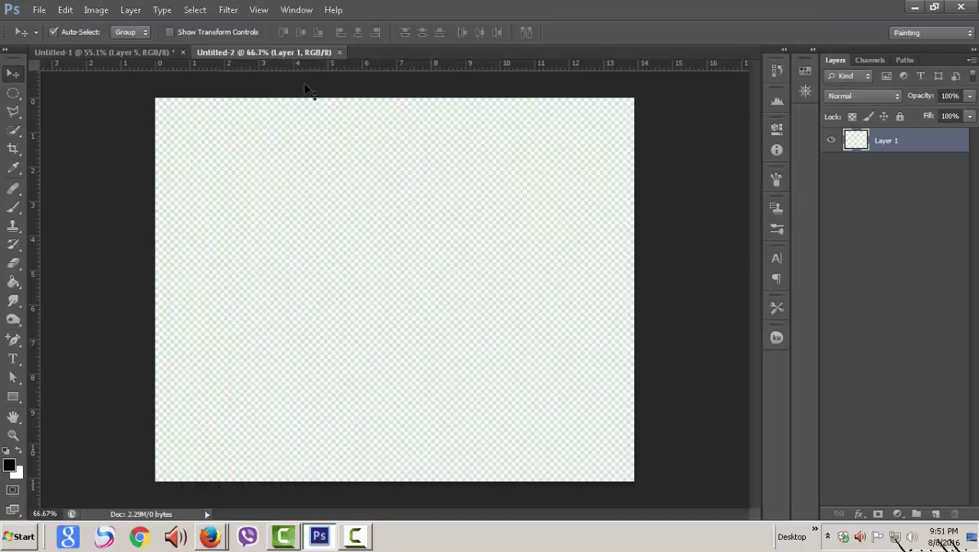
# Show the grid over the canvas to check it, then hide it again.
pyautogui.click(260, 11)
pyautogui.moveTo(265, 204)
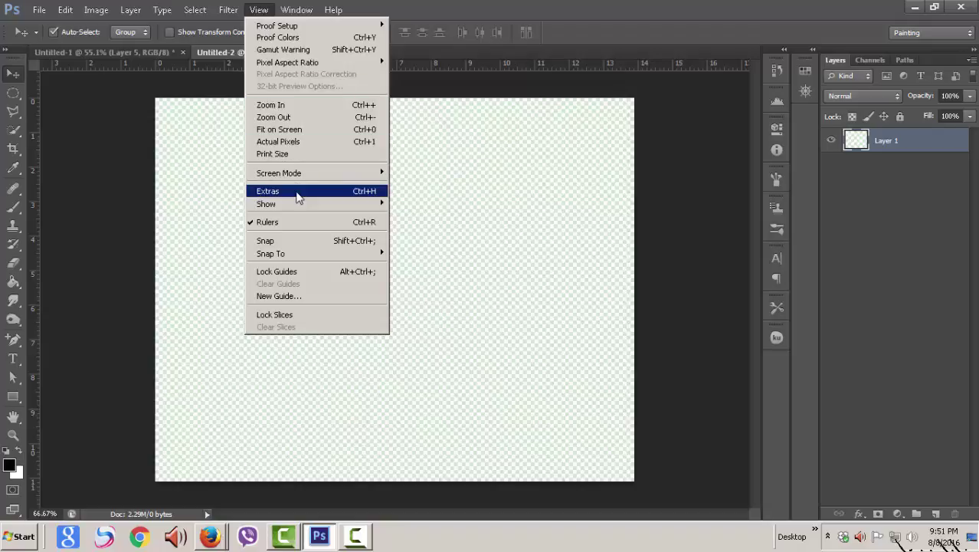
pyautogui.click(407, 240)
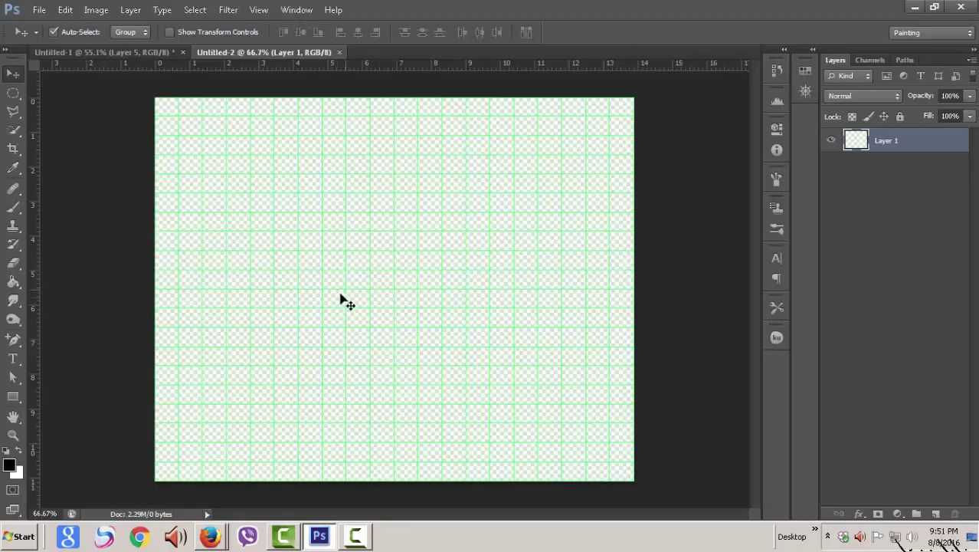
pyautogui.click(259, 11)
pyautogui.moveTo(266, 204)
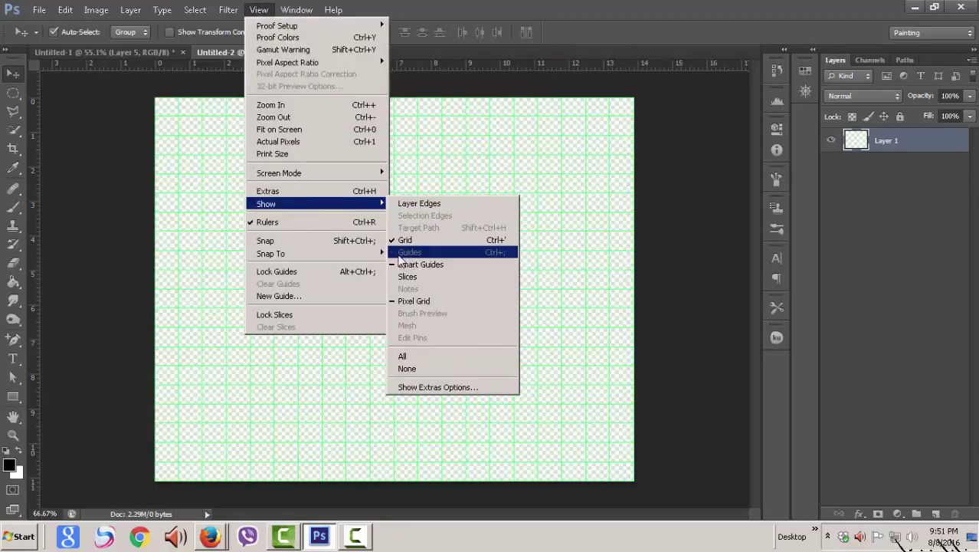
pyautogui.click(405, 240)
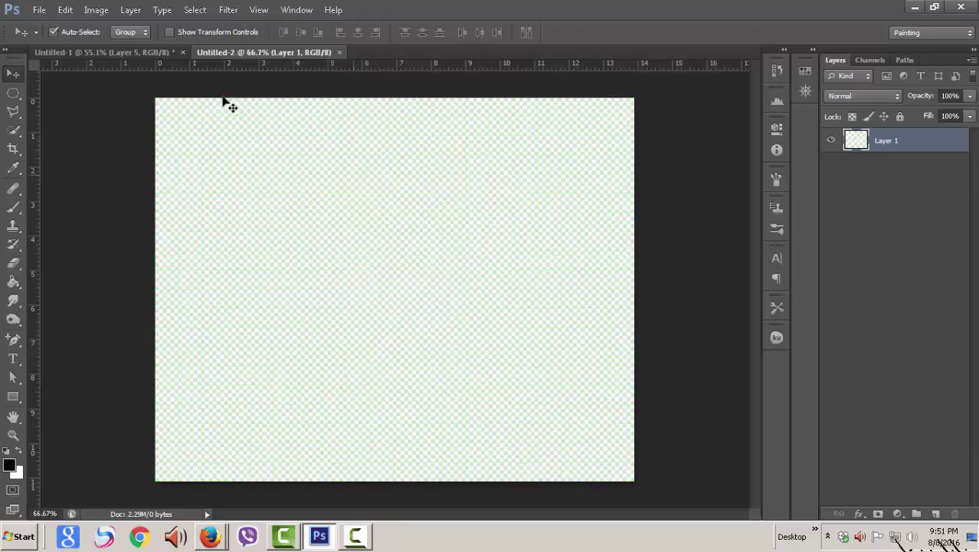
# Change the grid colour to pure red in Guides, Grid & Slices preferences.
pyautogui.click(66, 9)
pyautogui.moveTo(138, 481)
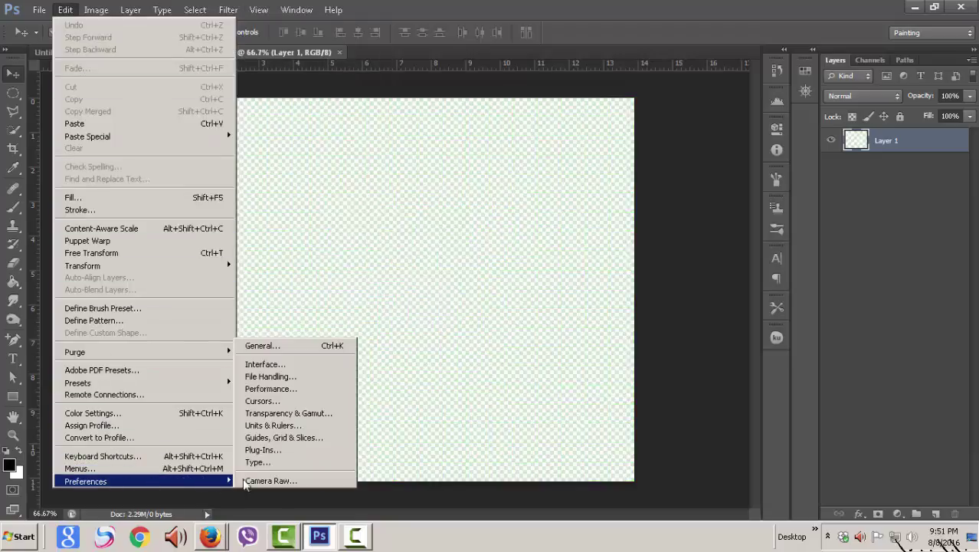
pyautogui.click(298, 443)
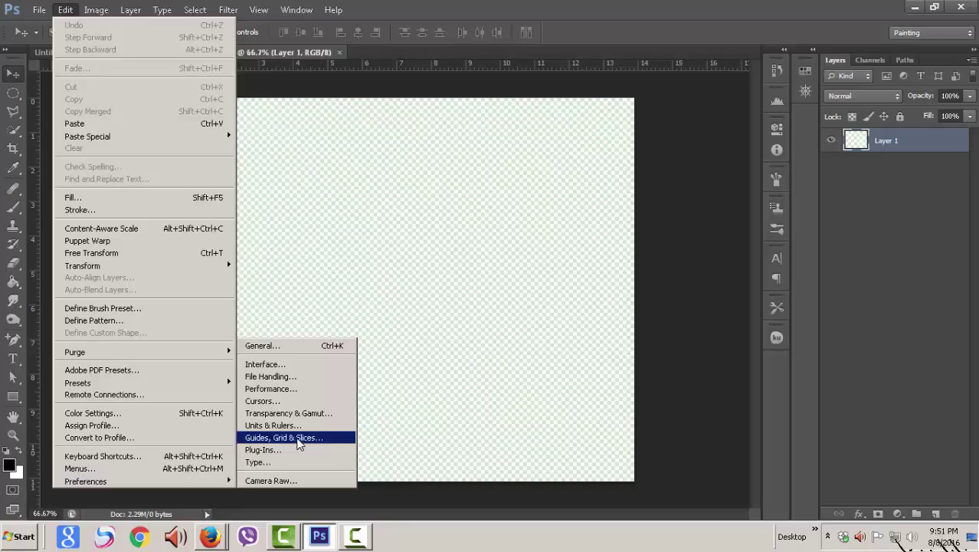
pyautogui.click(712, 202)
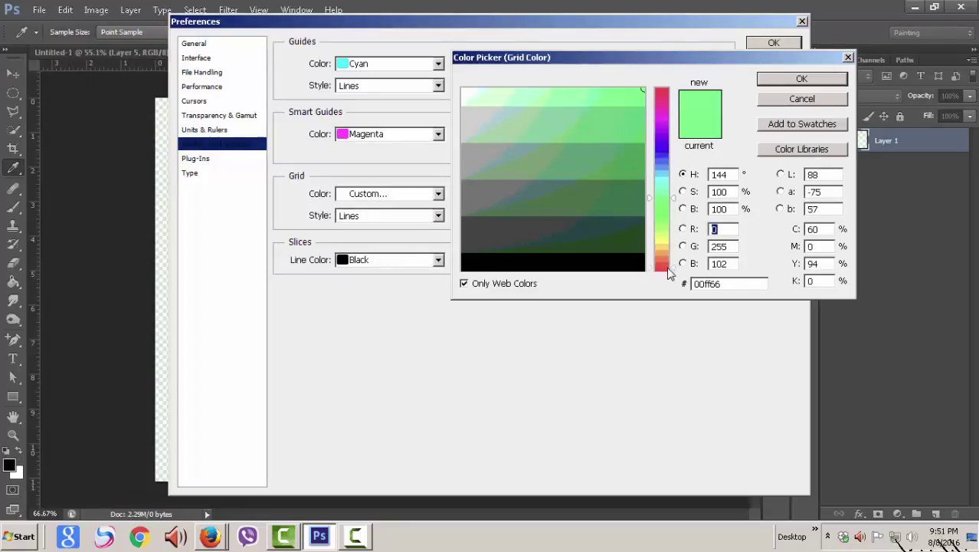
pyautogui.click(664, 269)
pyautogui.click(668, 92)
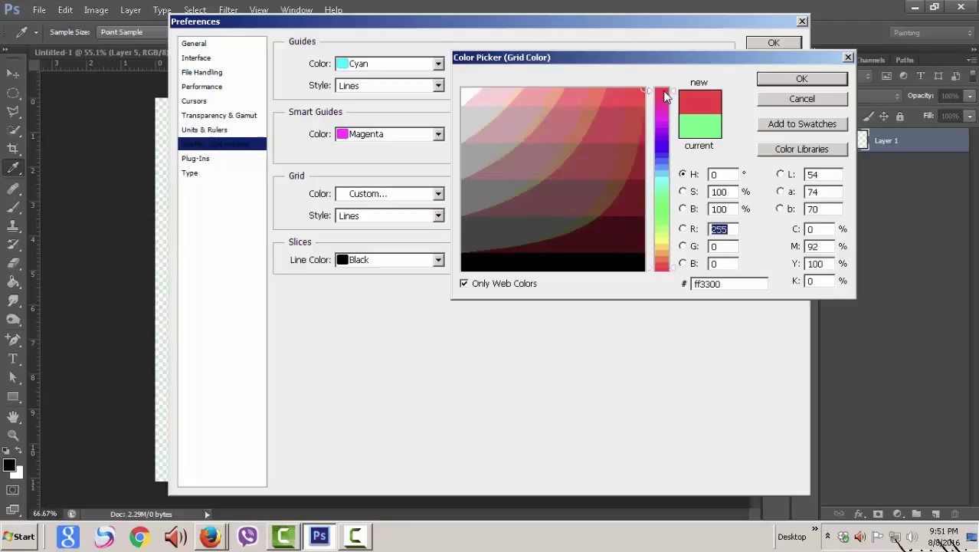
pyautogui.click(797, 79)
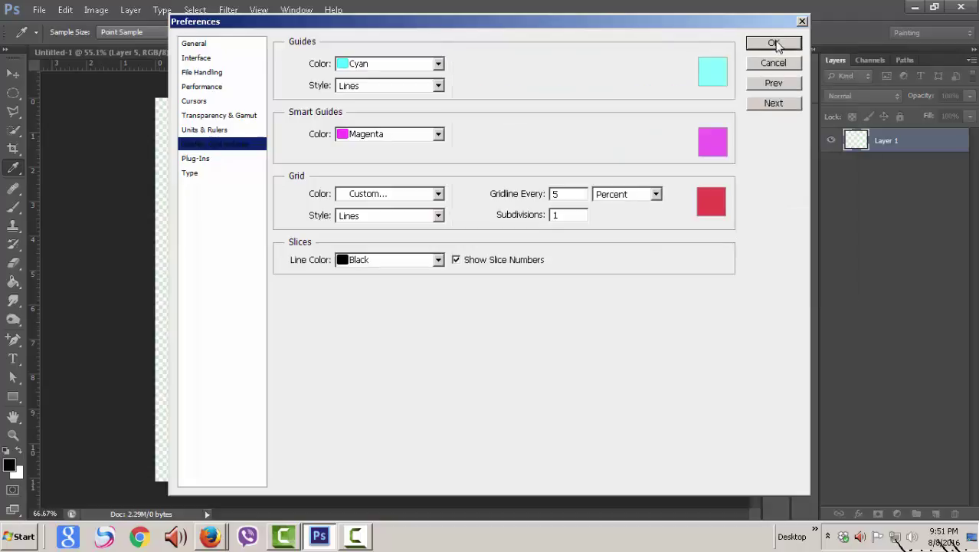
pyautogui.click(774, 43)
pyautogui.click(258, 9)
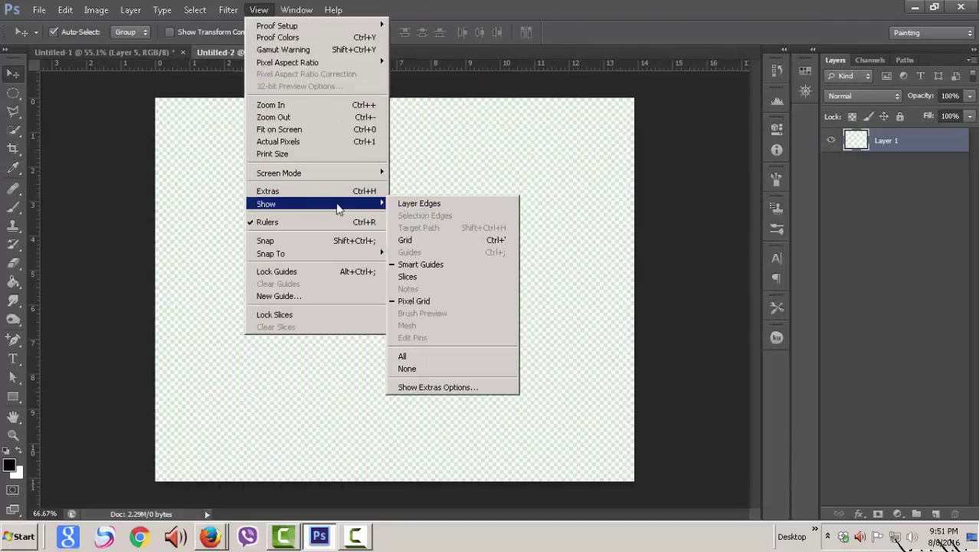
# Show the red grid and fill Layer 1 with white.
pyautogui.click(427, 247)
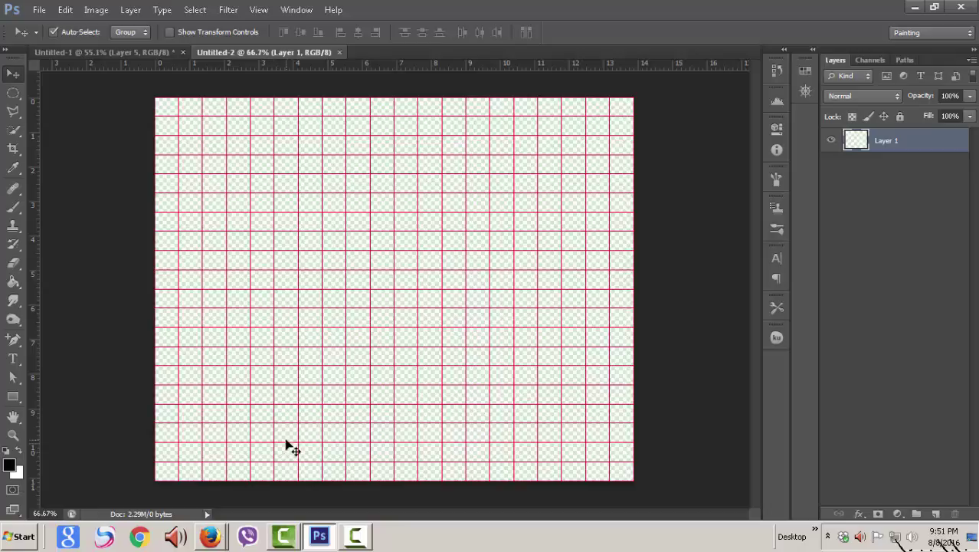
pyautogui.hotkey('ctrl', 'BackSpace')
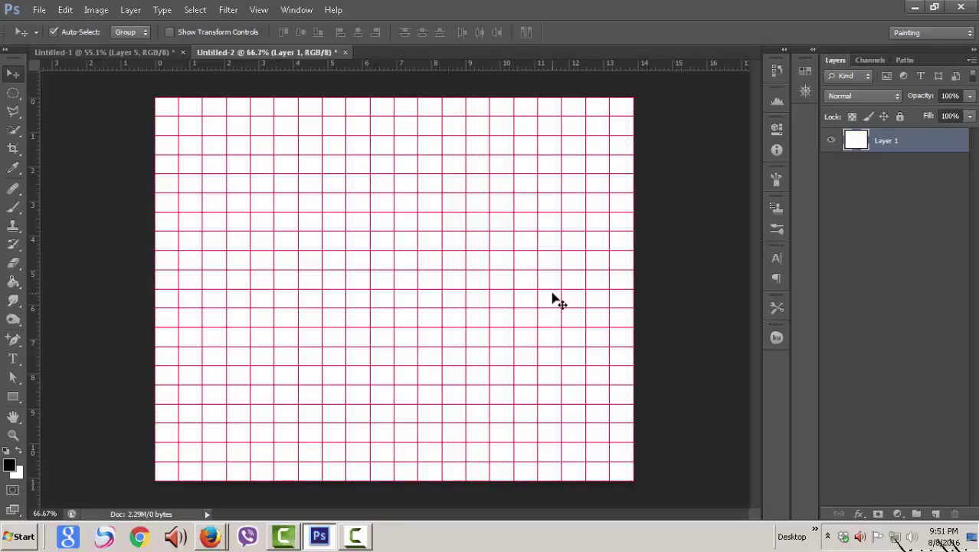
pyautogui.click(20, 402)
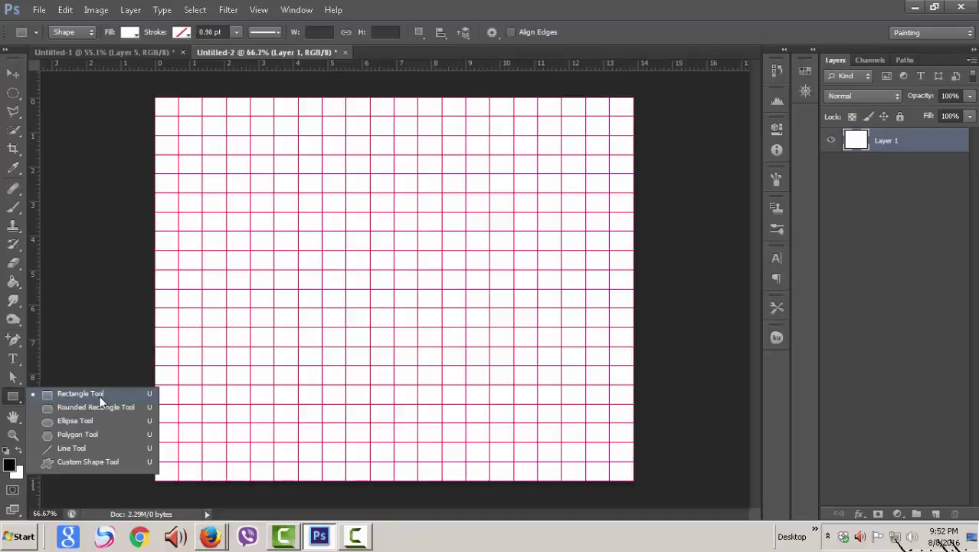
pyautogui.click(99, 463)
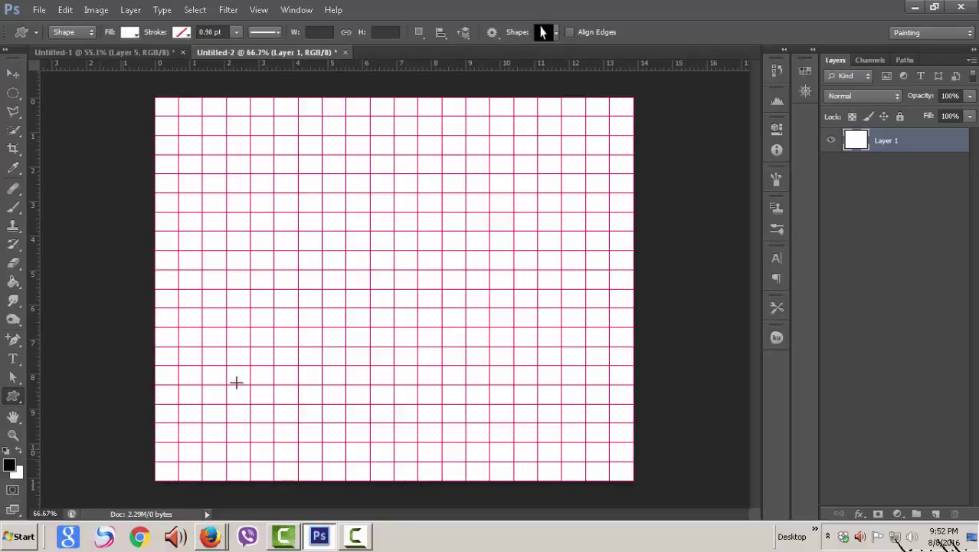
pyautogui.click(557, 33)
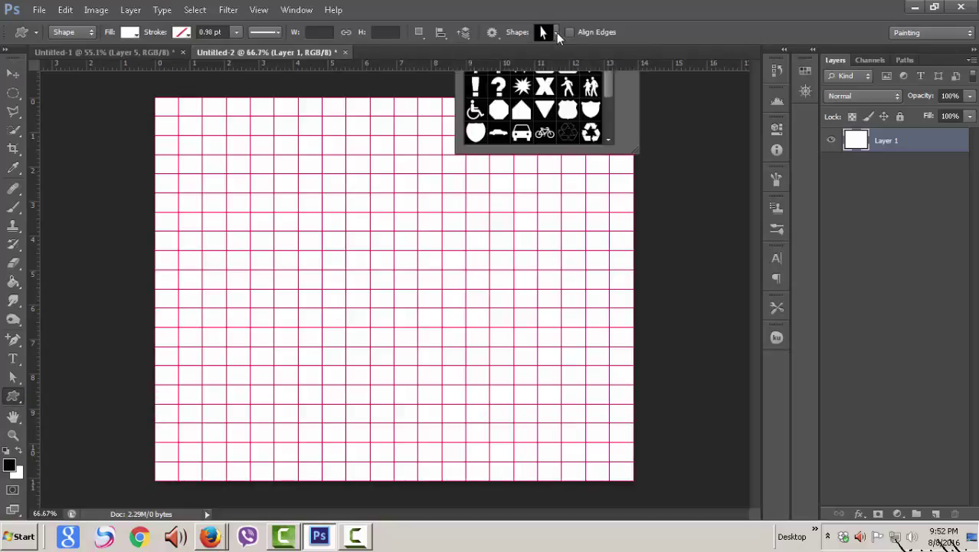
pyautogui.click(556, 33)
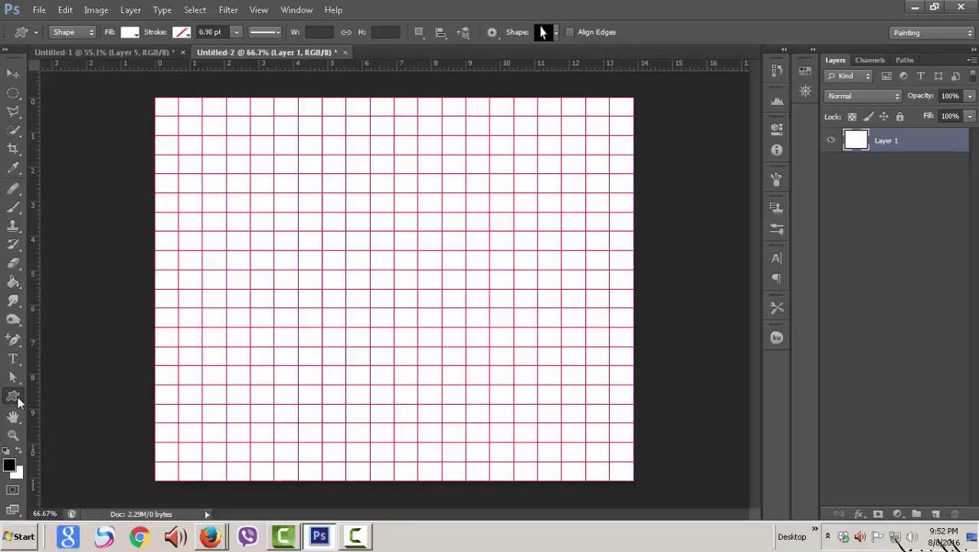
# Set up the Rectangle tool in Shape mode with a solid black fill.
pyautogui.click(19, 402)
pyautogui.click(72, 393)
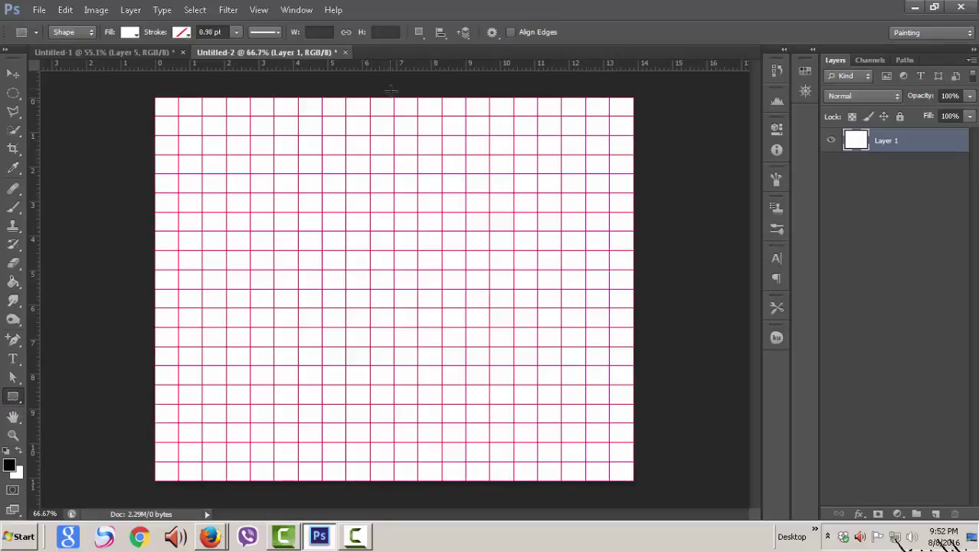
pyautogui.click(131, 34)
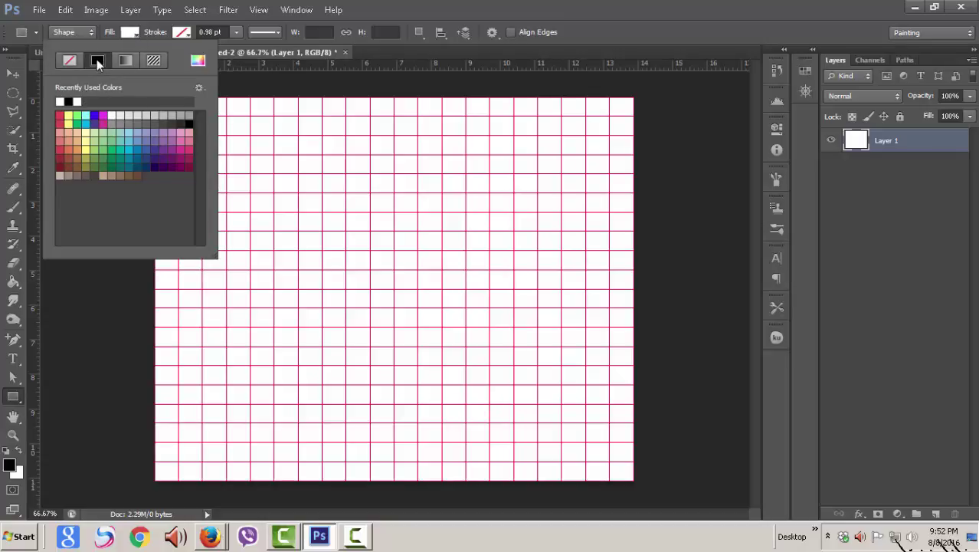
pyautogui.click(68, 101)
pyautogui.click(192, 34)
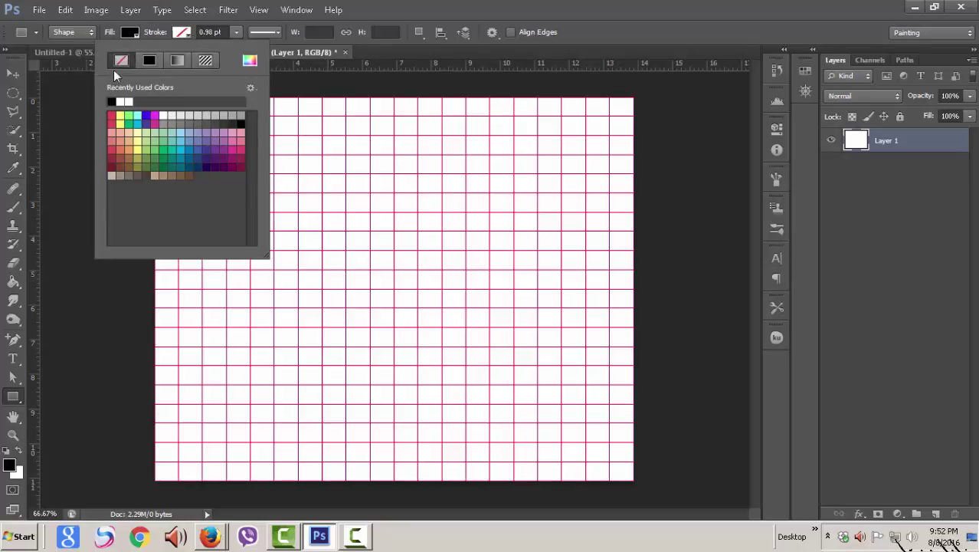
pyautogui.click(181, 32)
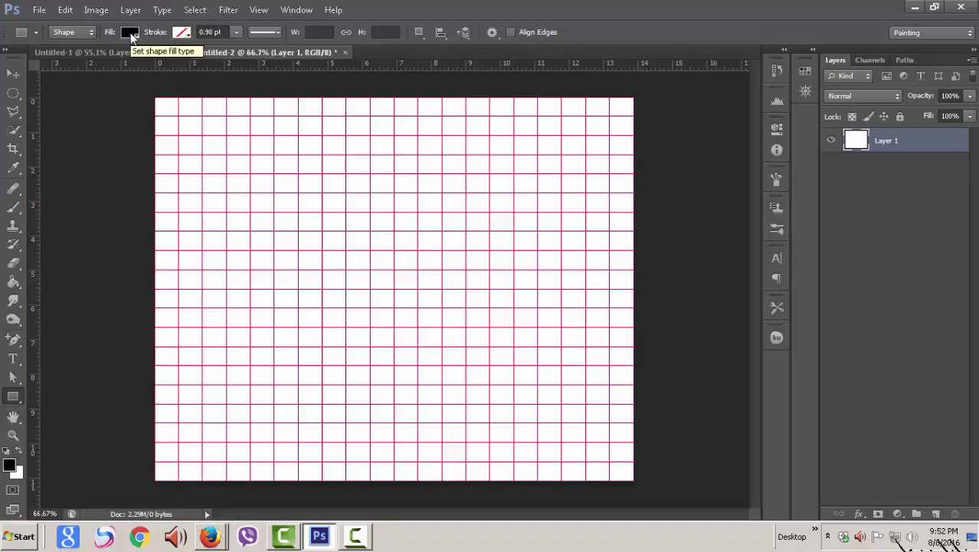
pyautogui.click(89, 33)
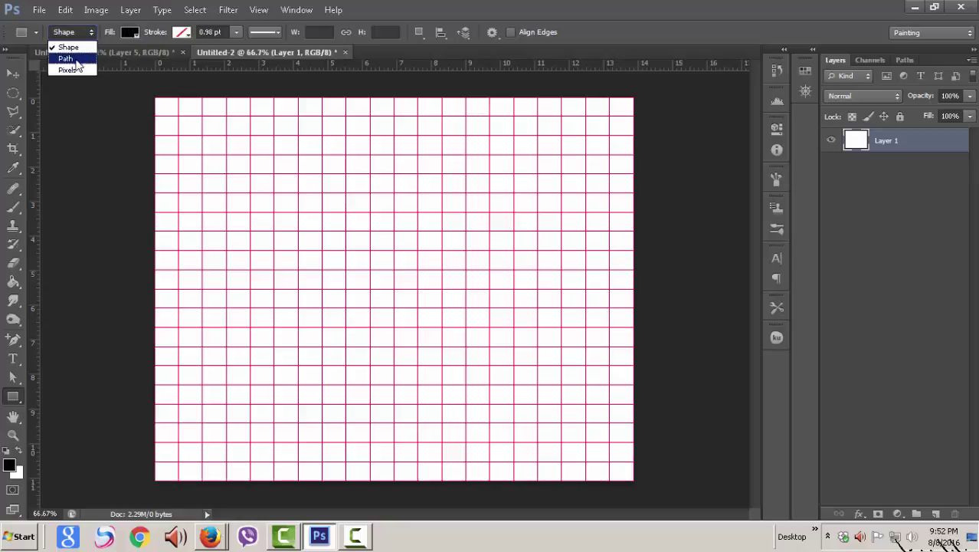
pyautogui.click(82, 49)
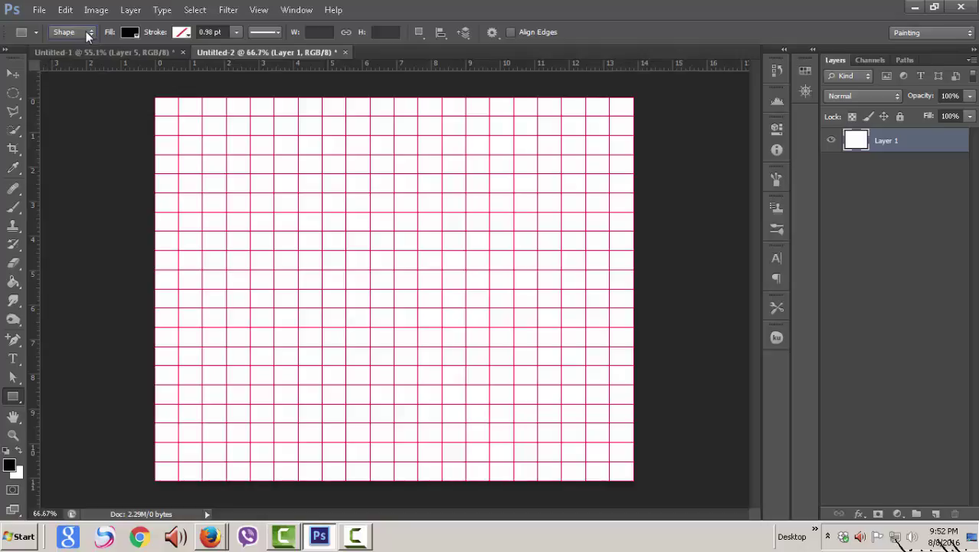
pyautogui.click(419, 32)
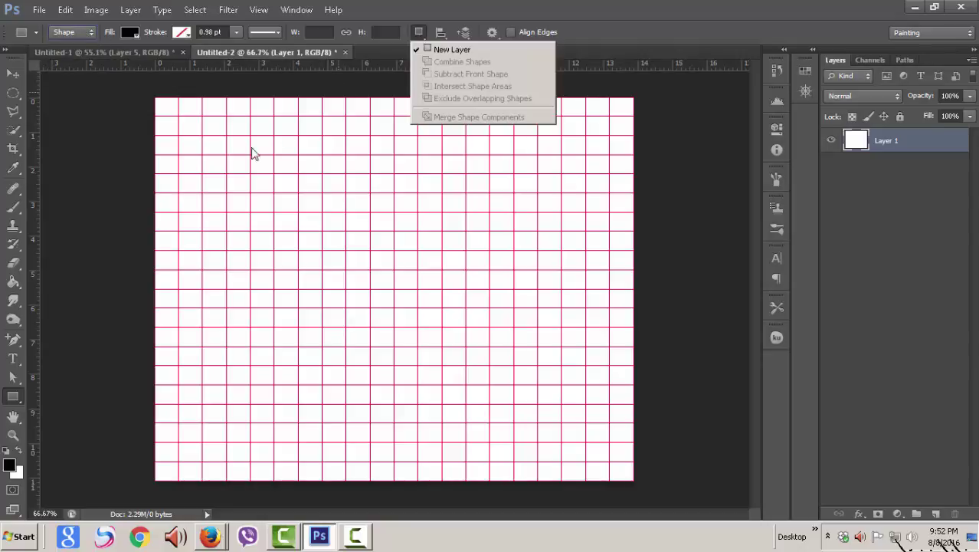
pyautogui.click(458, 46)
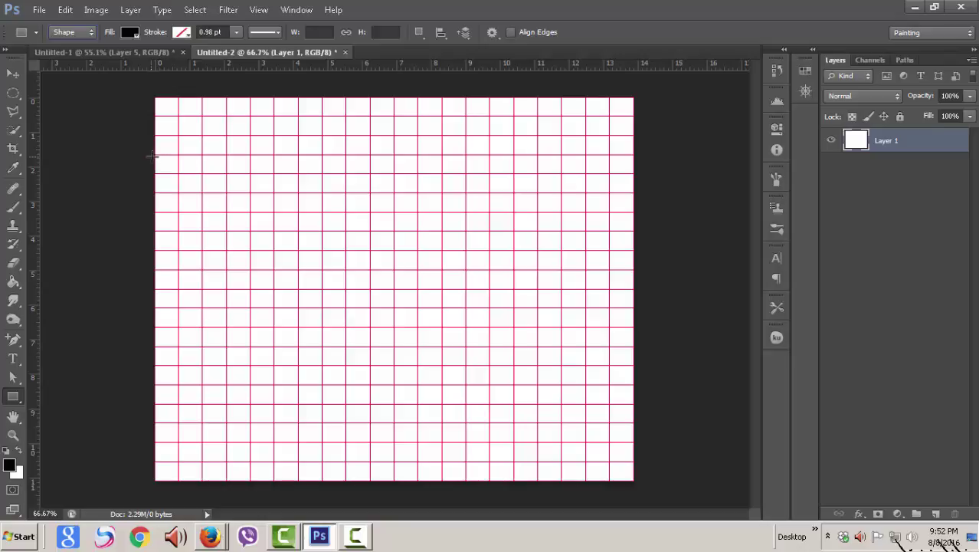
# Drag full-width black rectangle stripes down the grid, ending with Rectangles 1–5.
pyautogui.moveTo(156, 153)
pyautogui.mouseDown()
pyautogui.moveTo(633, 181)
pyautogui.moveTo(648, 172)
pyautogui.mouseUp()
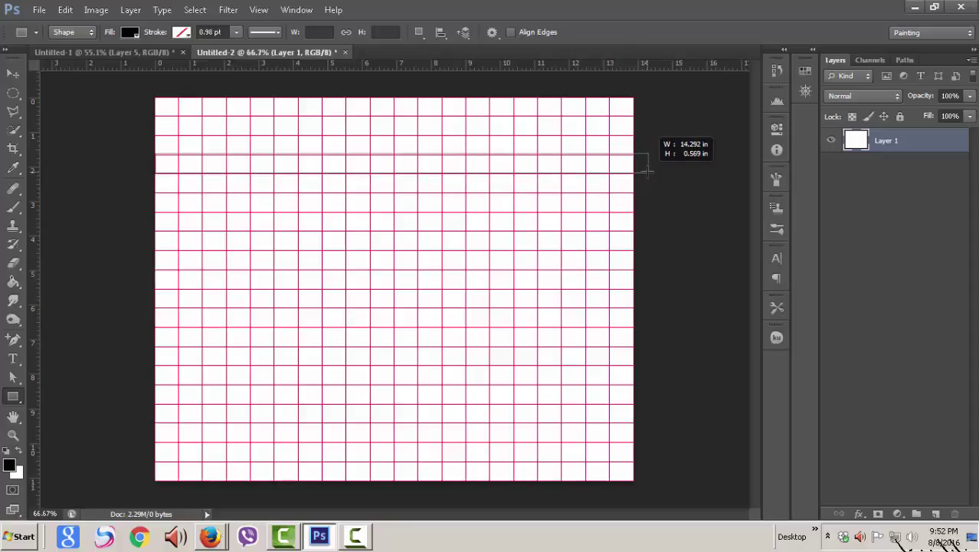
pyautogui.moveTo(648, 171); pyautogui.dragTo(643, 175)
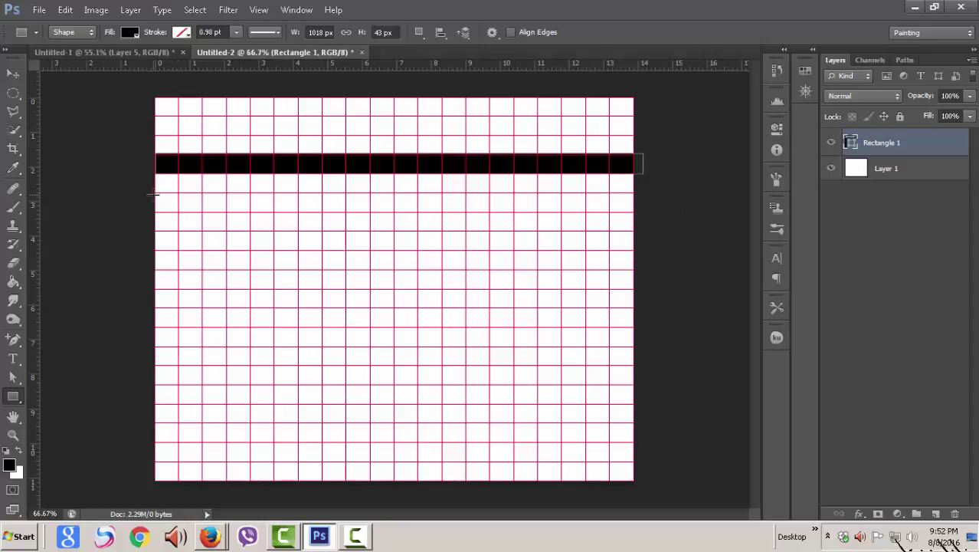
pyautogui.moveTo(152, 197); pyautogui.dragTo(640, 207)
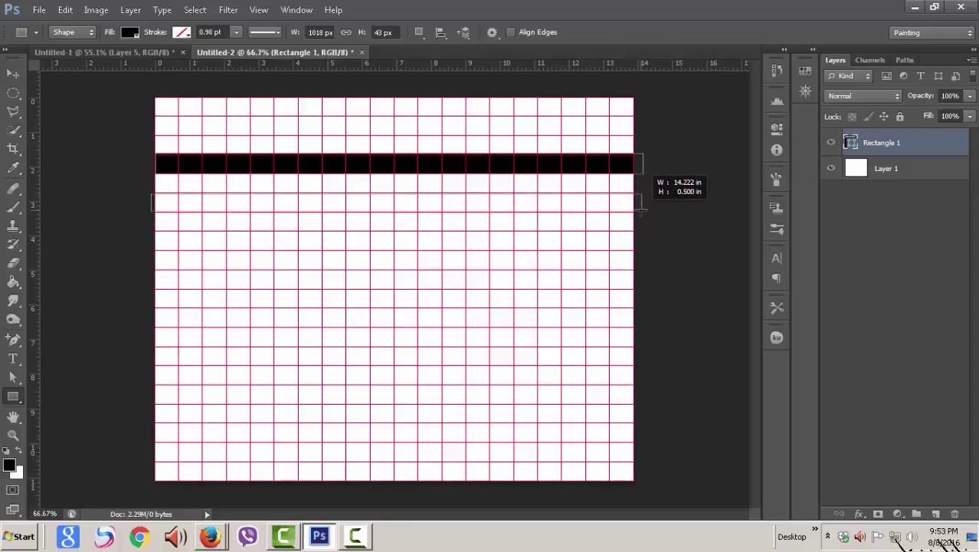
pyautogui.moveTo(641, 206); pyautogui.dragTo(640, 209)
pyautogui.moveTo(146, 228); pyautogui.dragTo(639, 251)
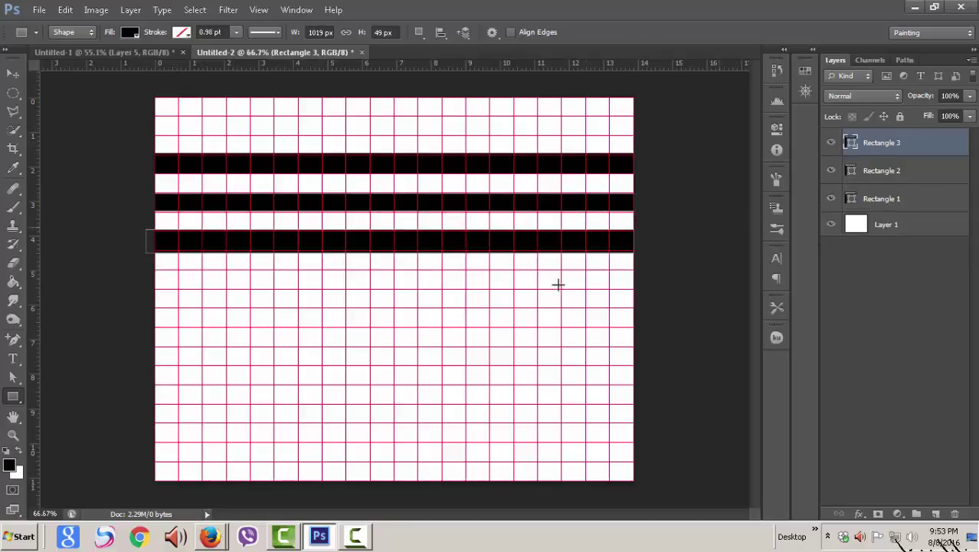
pyautogui.moveTo(150, 268); pyautogui.dragTo(643, 290)
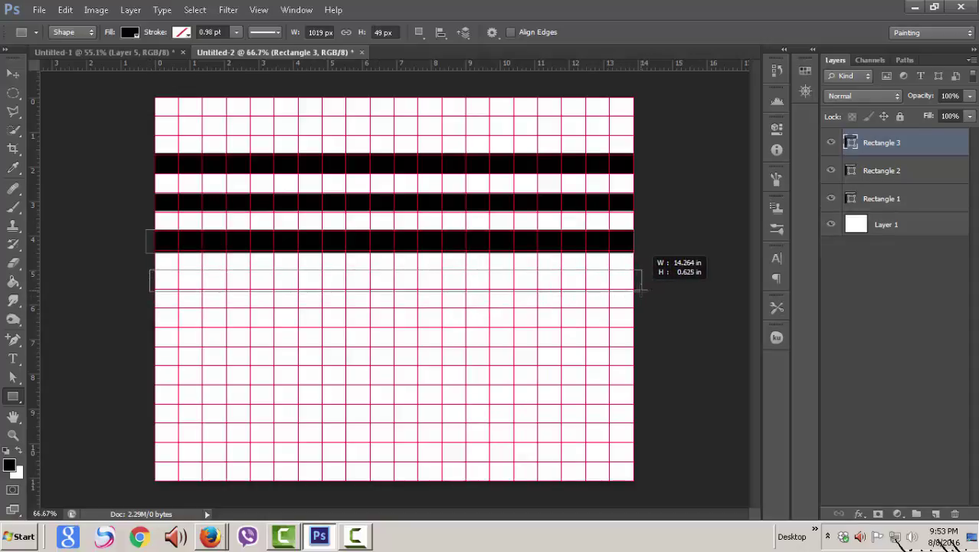
pyautogui.moveTo(643, 290); pyautogui.dragTo(642, 290)
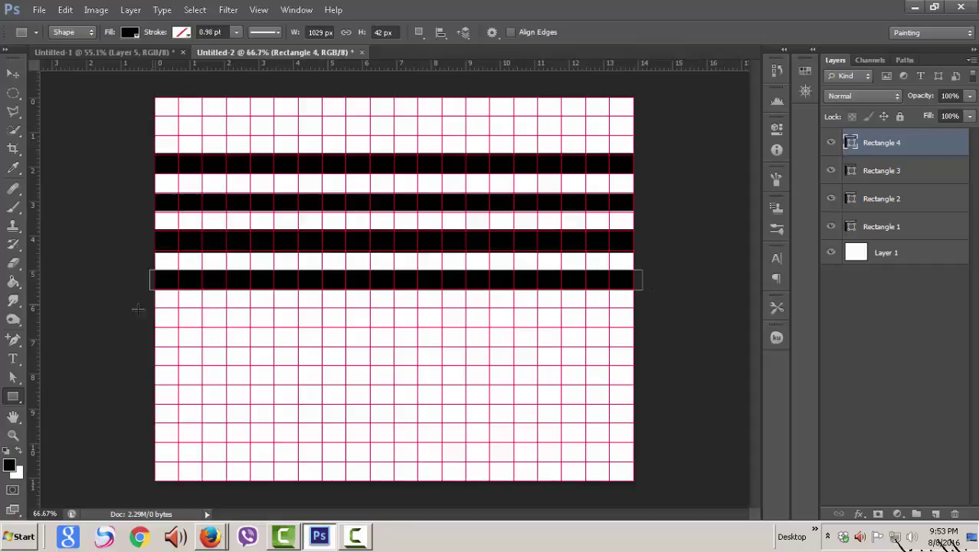
pyautogui.moveTo(141, 309); pyautogui.dragTo(622, 328)
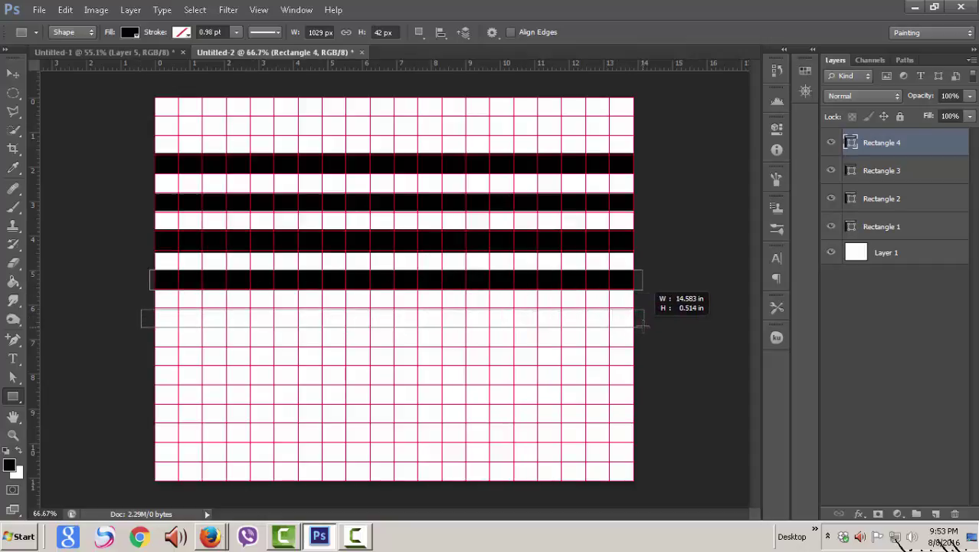
pyautogui.moveTo(622, 328); pyautogui.dragTo(644, 326)
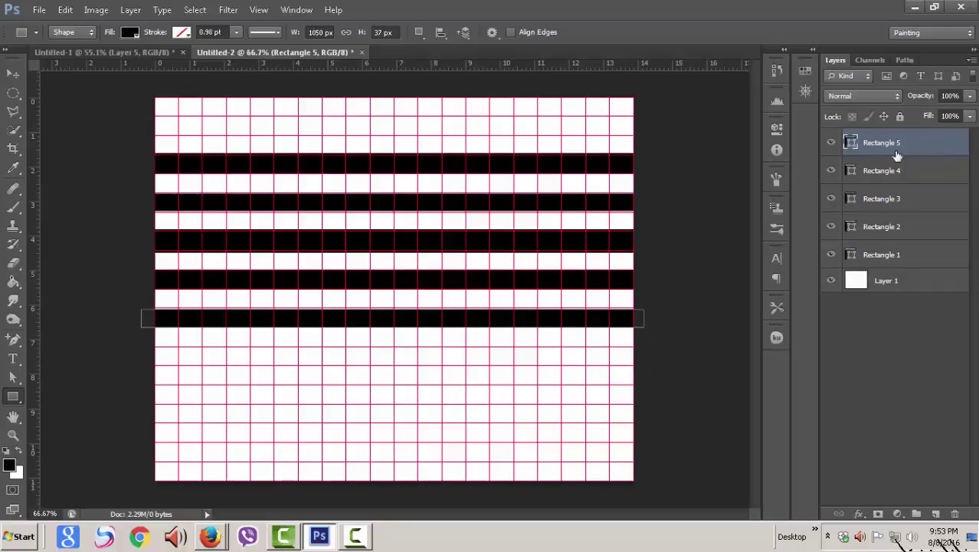
# Recolour the bottom three stripes red, green and blue.
pyautogui.doubleClick(851, 144)
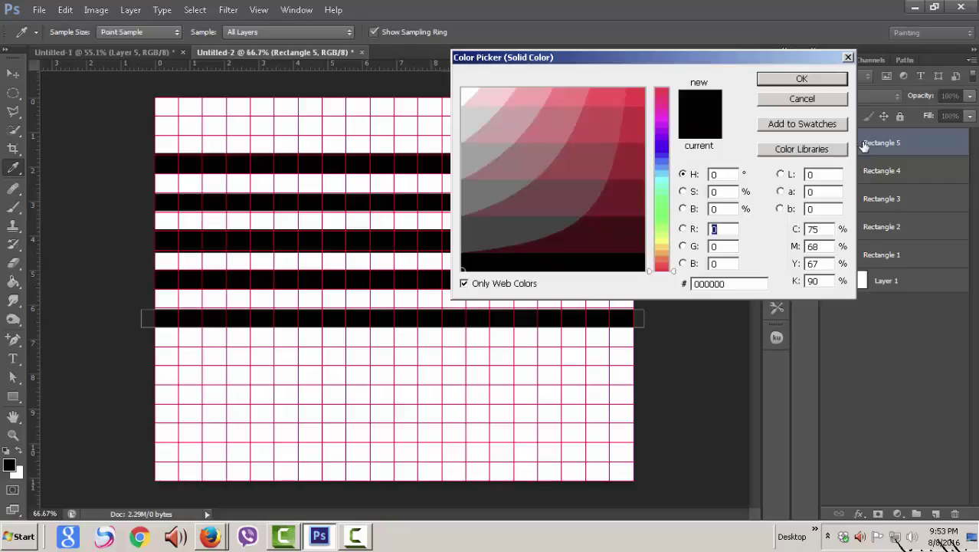
pyautogui.click(638, 92)
pyautogui.click(798, 80)
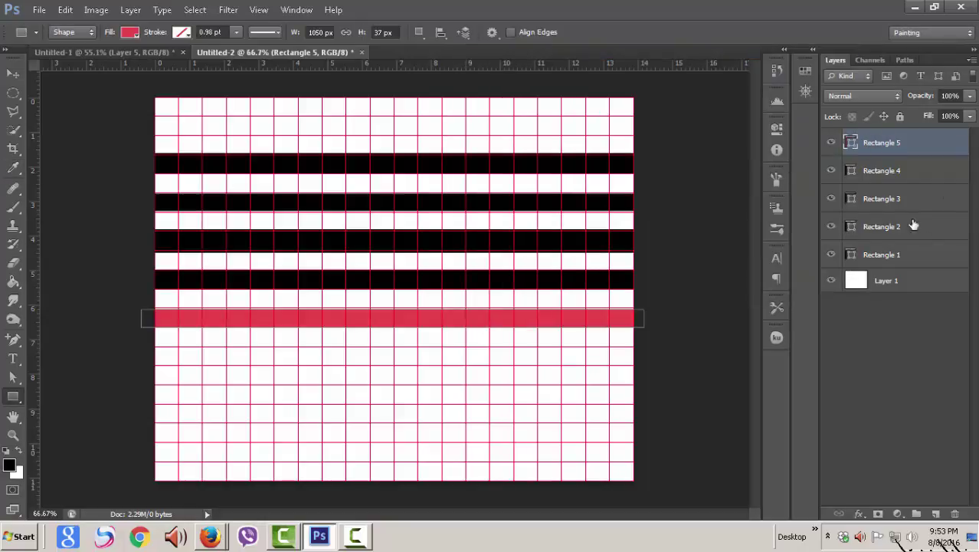
pyautogui.doubleClick(851, 172)
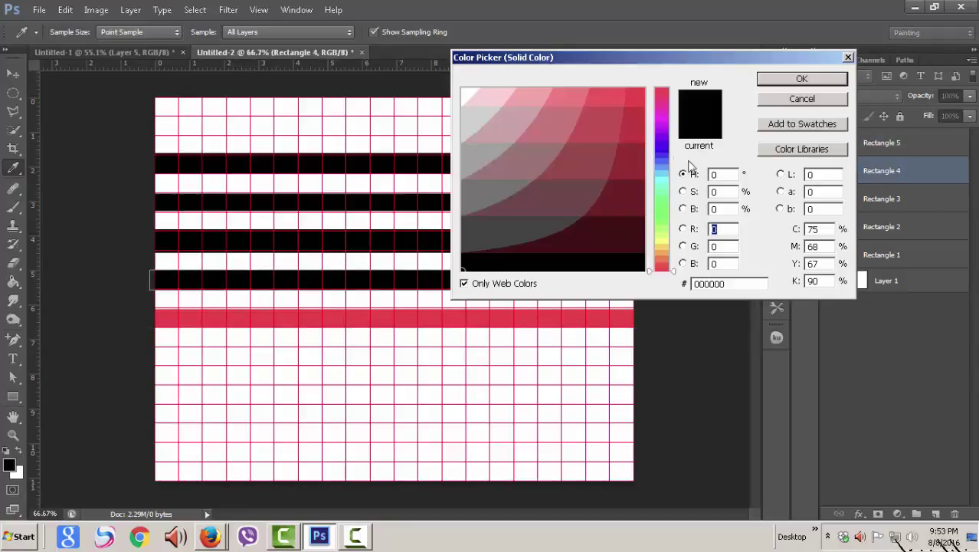
pyautogui.click(664, 201)
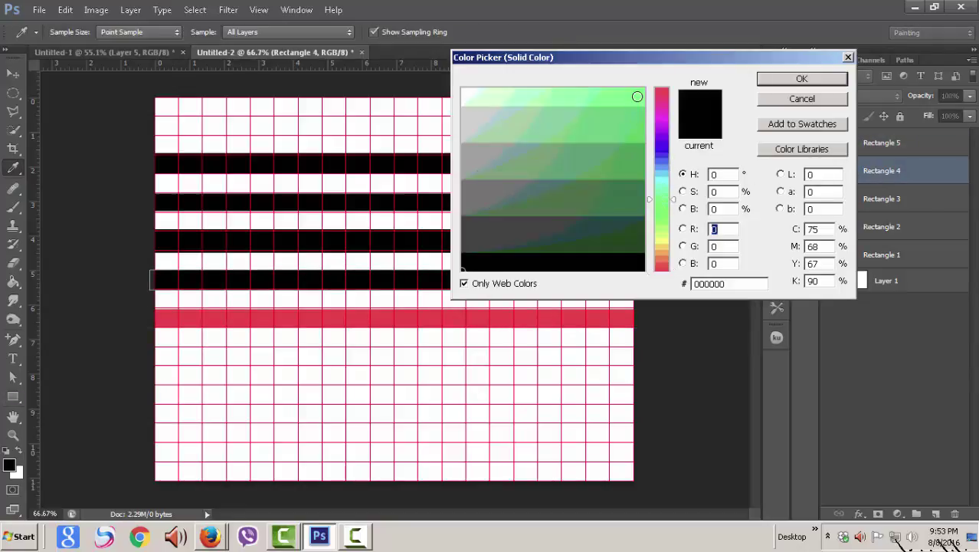
pyautogui.click(639, 93)
pyautogui.click(802, 79)
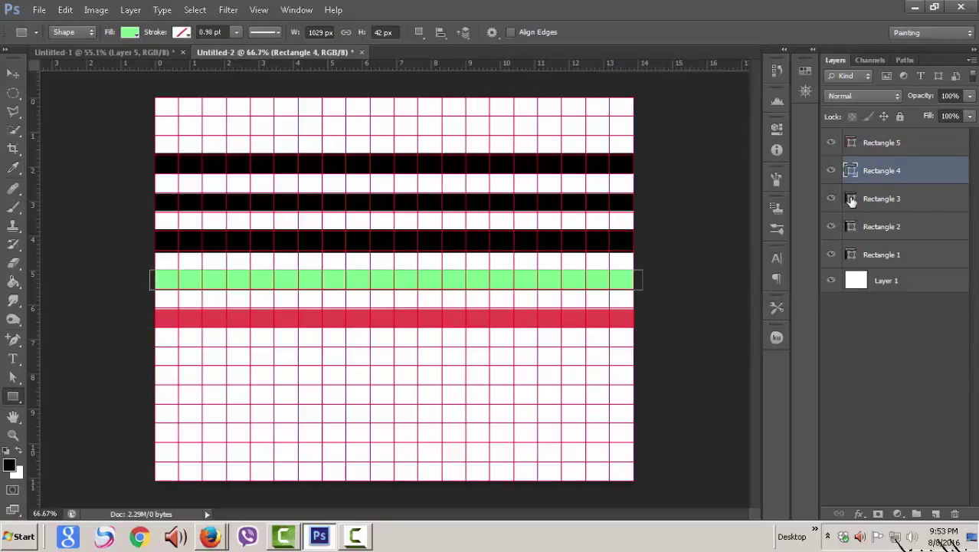
pyautogui.doubleClick(851, 199)
pyautogui.click(664, 149)
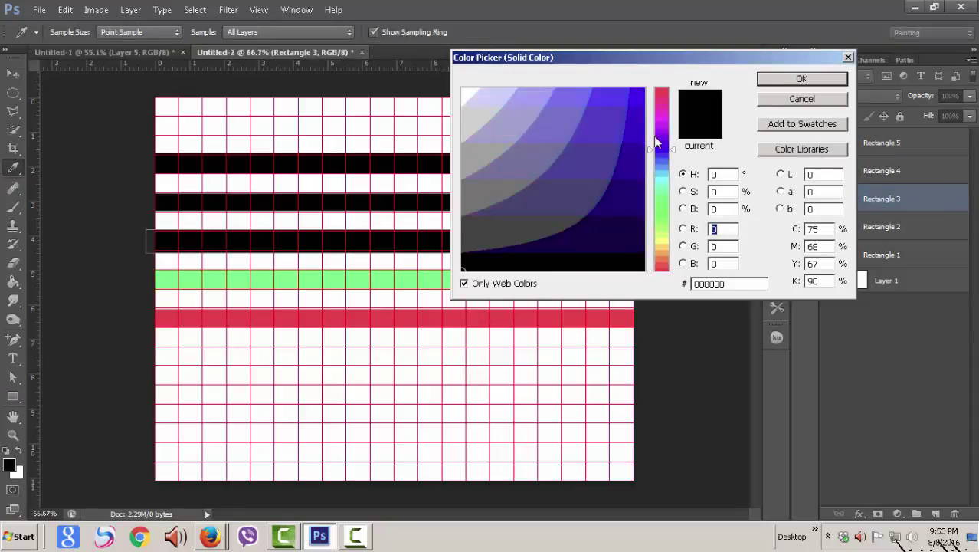
pyautogui.click(618, 99)
pyautogui.click(801, 79)
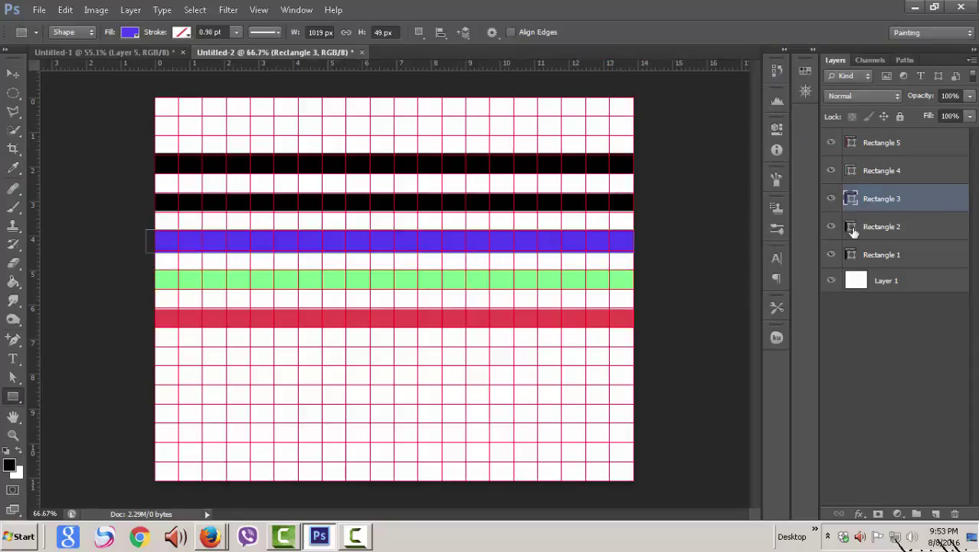
# Recolour the second stripe light yellow and the top stripe purple.
pyautogui.doubleClick(851, 227)
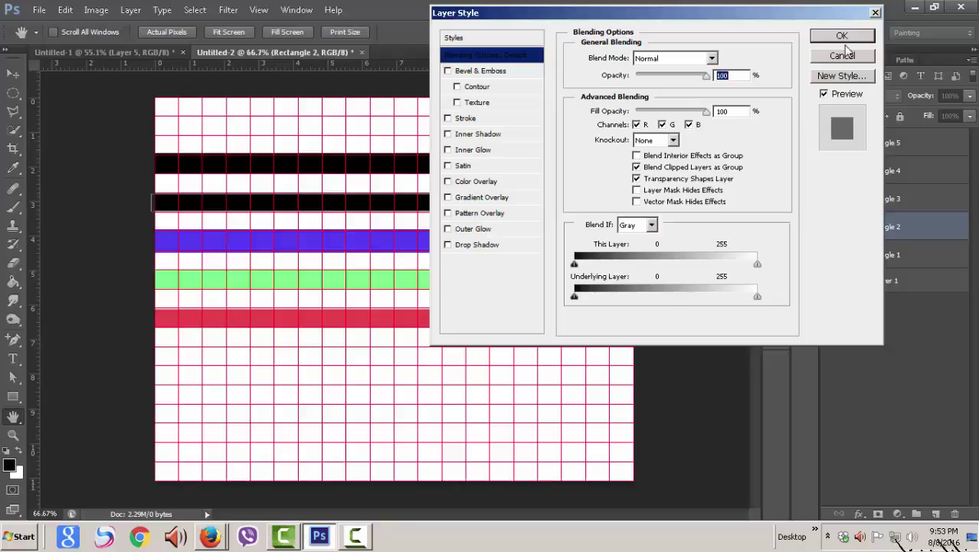
pyautogui.click(842, 55)
pyautogui.doubleClick(852, 227)
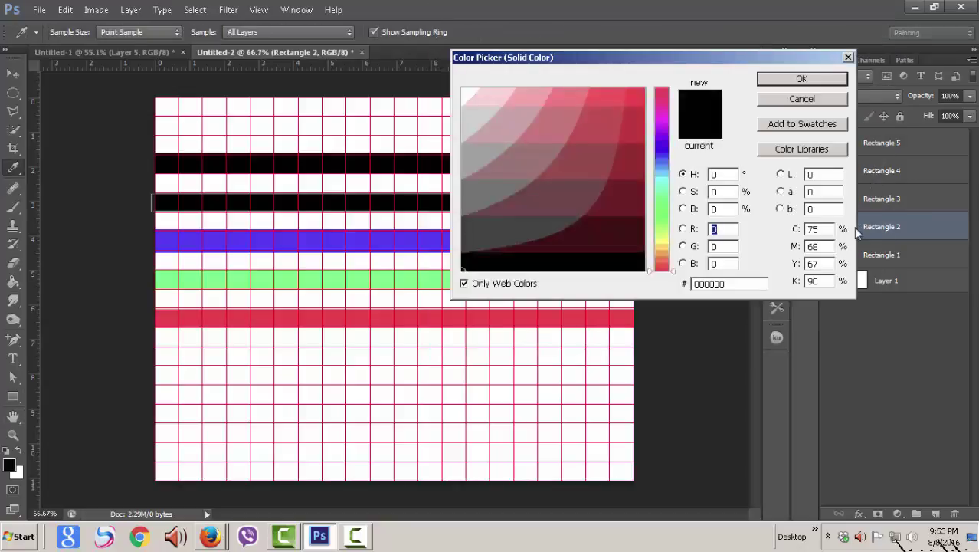
pyautogui.click(665, 239)
pyautogui.click(640, 89)
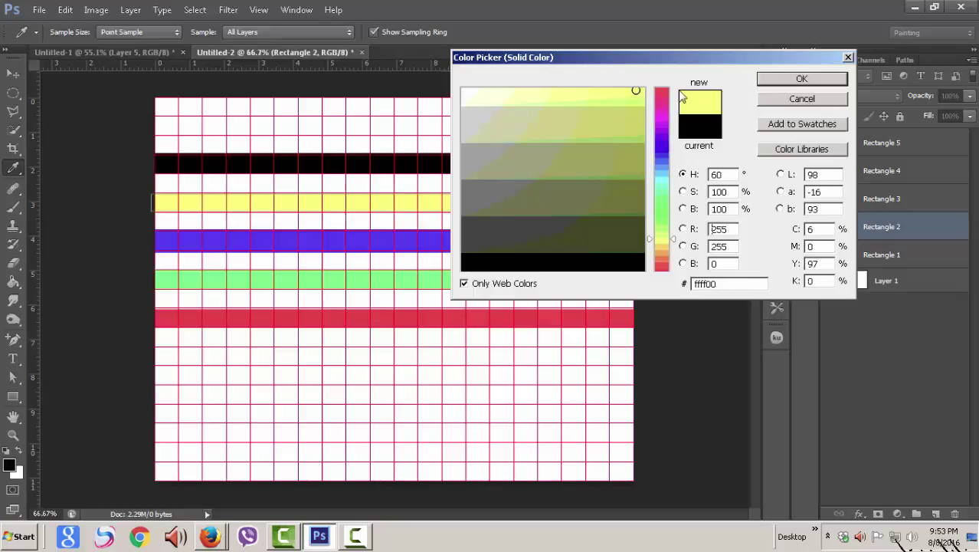
pyautogui.click(802, 82)
pyautogui.doubleClick(850, 255)
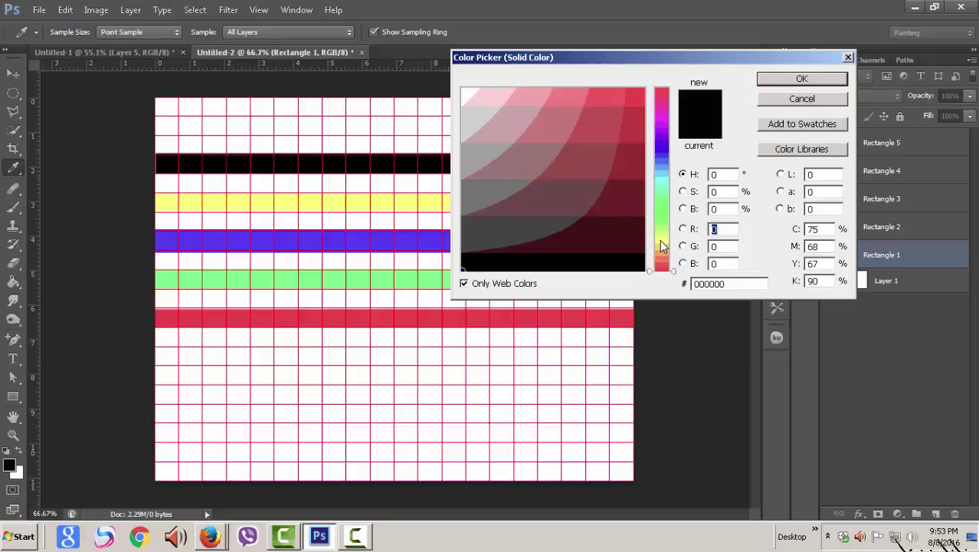
pyautogui.click(661, 121)
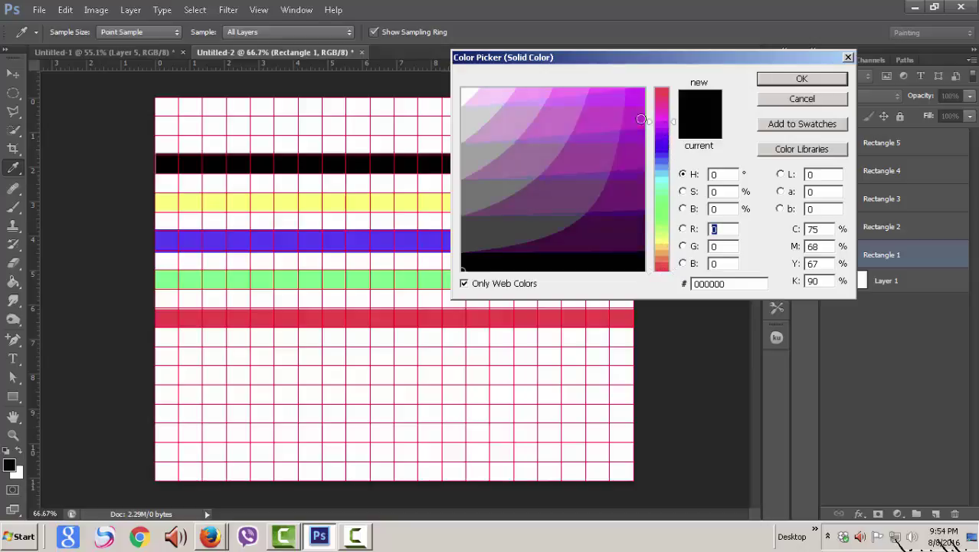
pyautogui.click(633, 99)
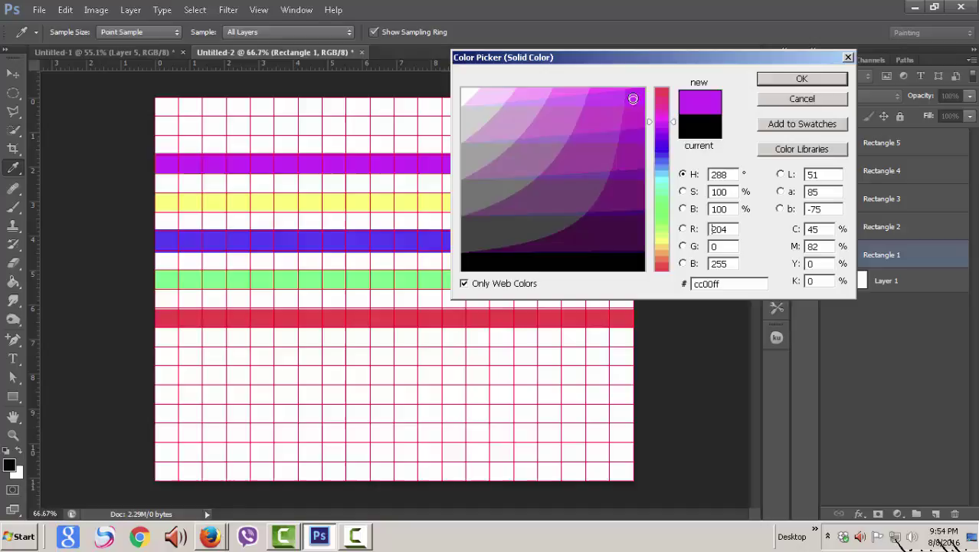
pyautogui.click(801, 79)
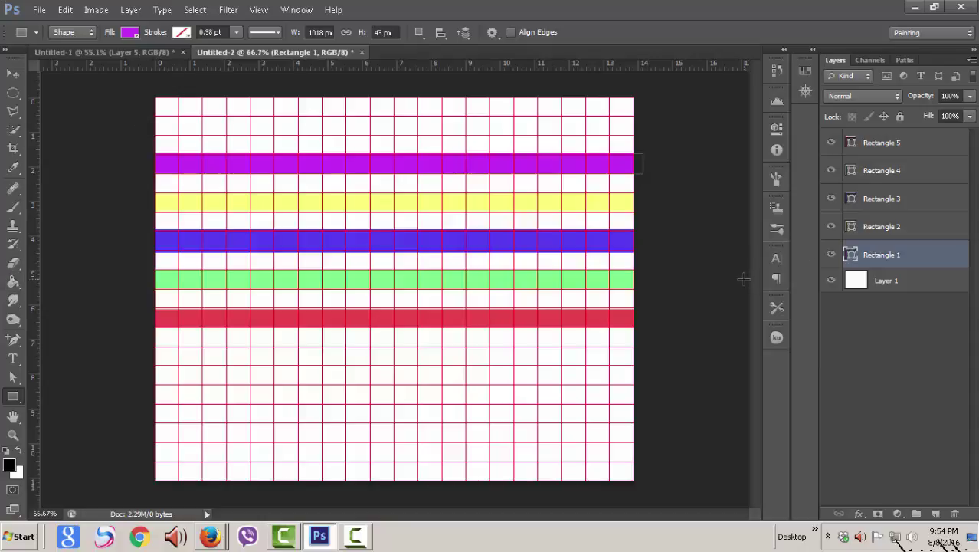
# Zoom the canvas to 100% and choose the Add Anchor Point Tool.
pyautogui.click(13, 434)
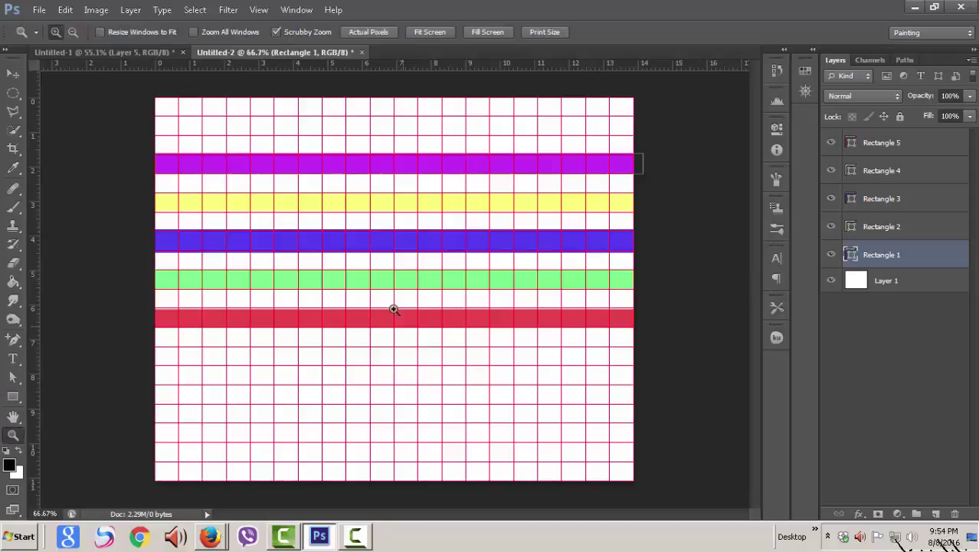
pyautogui.click(394, 308)
pyautogui.moveTo(754, 322); pyautogui.dragTo(756, 286)
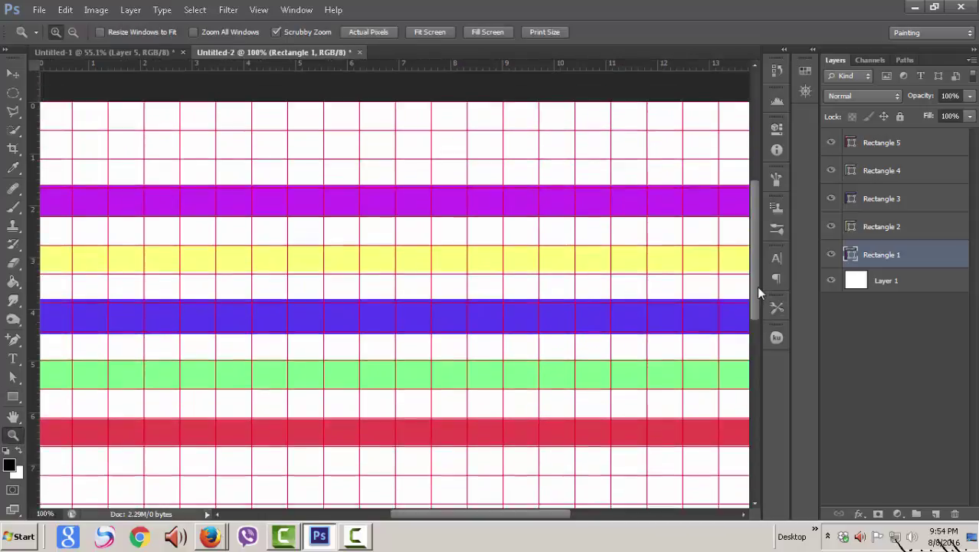
pyautogui.moveTo(518, 521); pyautogui.dragTo(516, 521)
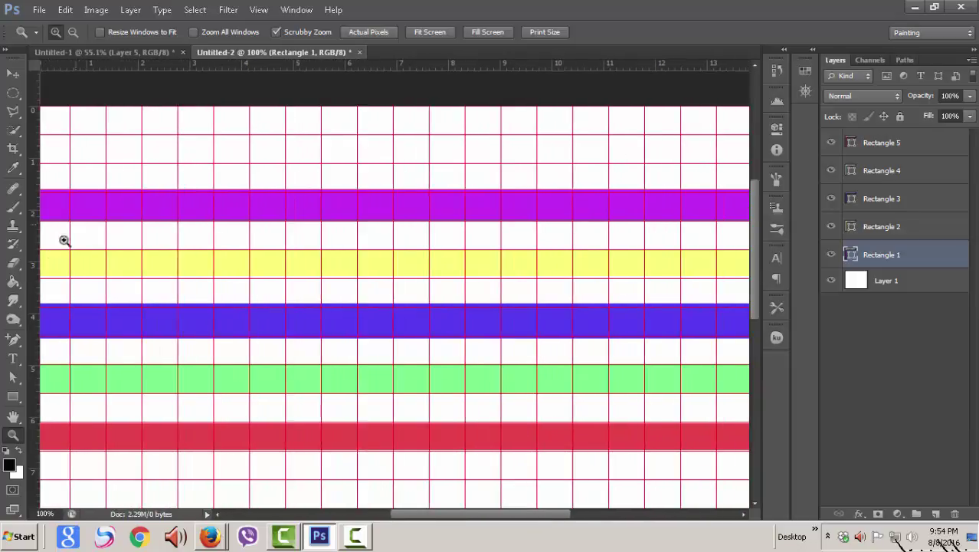
pyautogui.click(13, 343)
pyautogui.rightClick(14, 344)
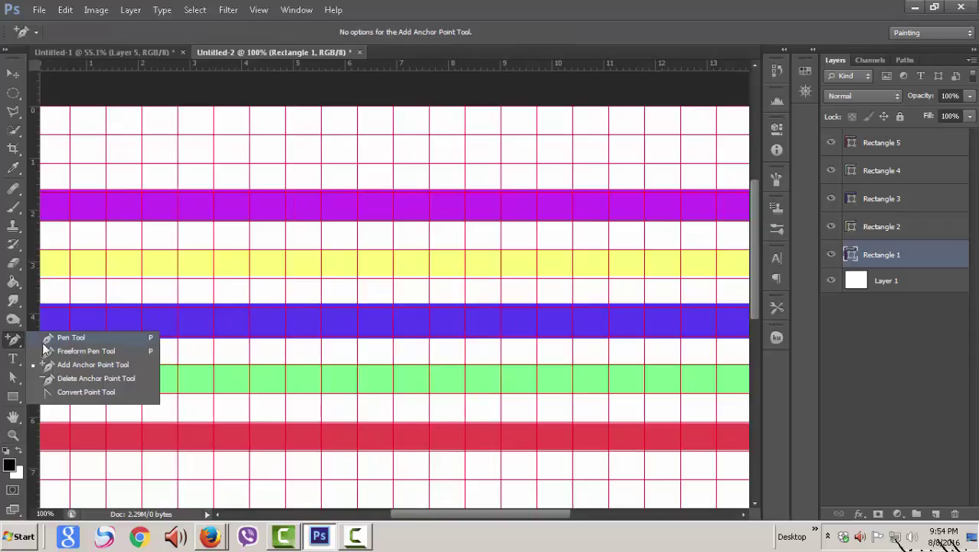
pyautogui.click(107, 365)
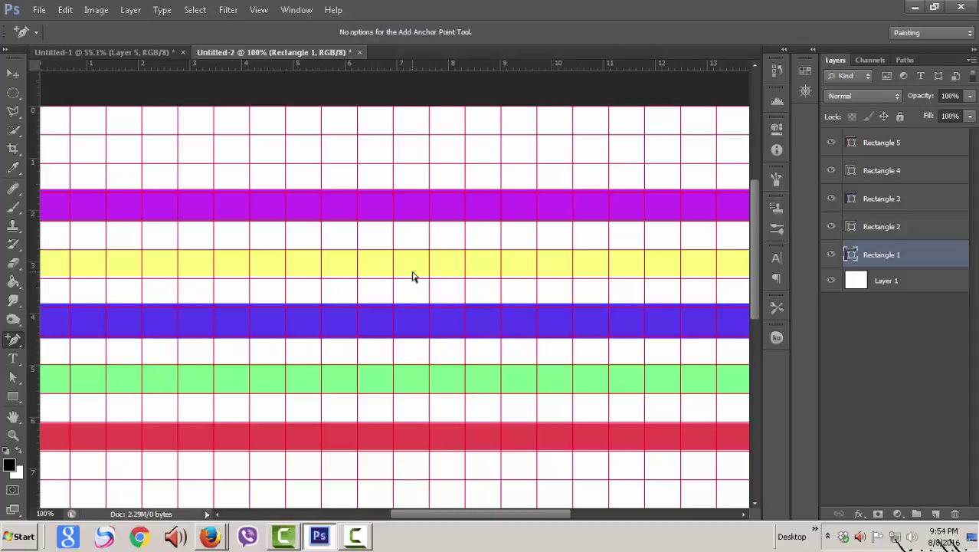
pyautogui.click(832, 254)
pyautogui.moveTo(502, 511); pyautogui.dragTo(494, 512)
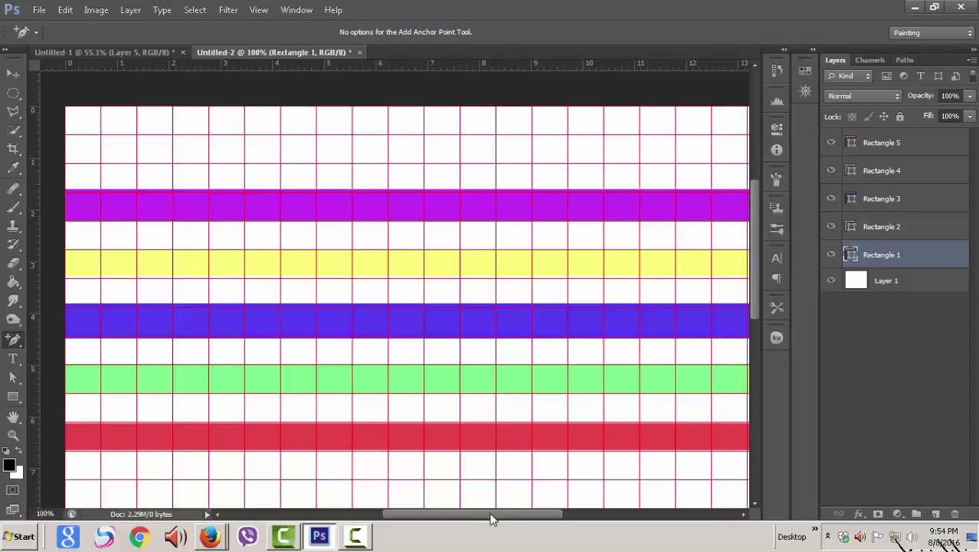
pyautogui.moveTo(491, 519); pyautogui.dragTo(488, 518)
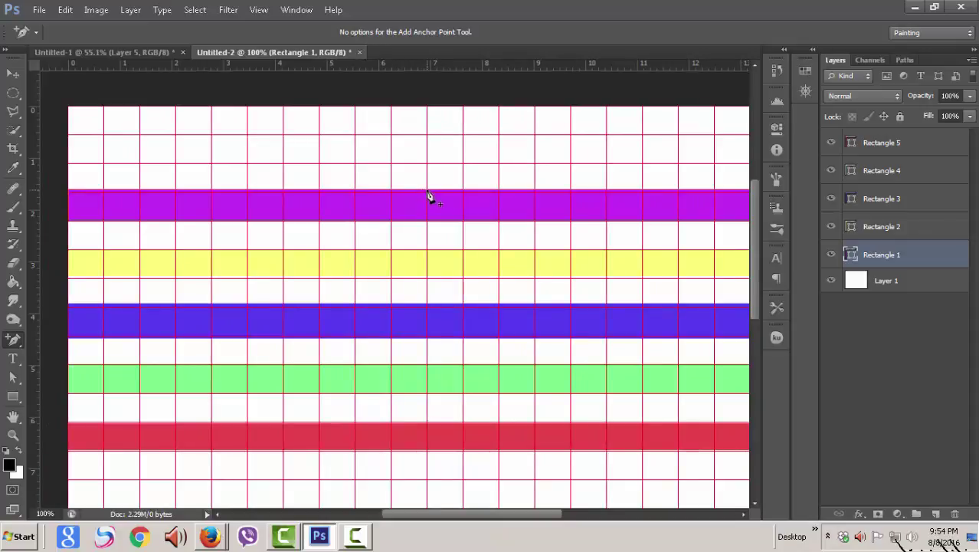
# Add midpoint anchors on the top and bottom edges of the purple, yellow and blue stripes.
pyautogui.click(427, 190)
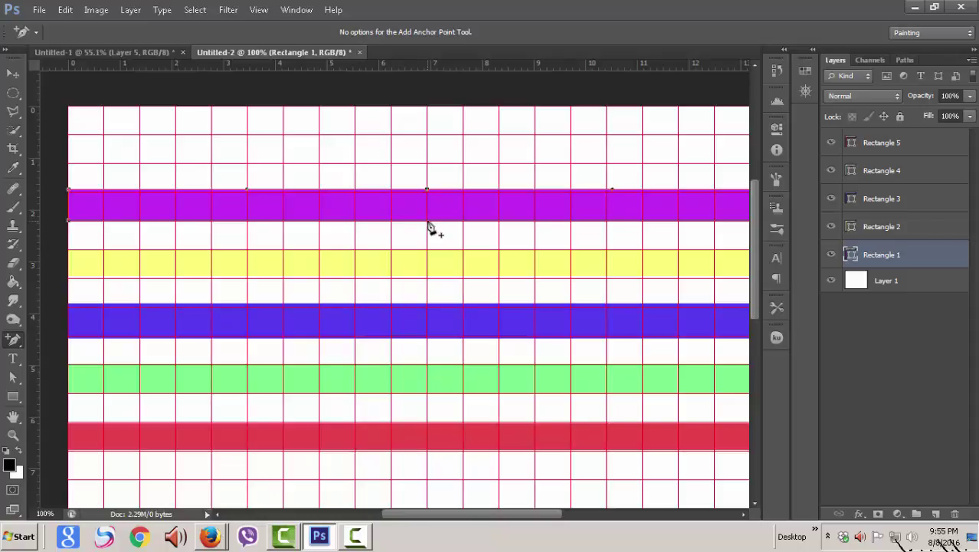
pyautogui.click(427, 221)
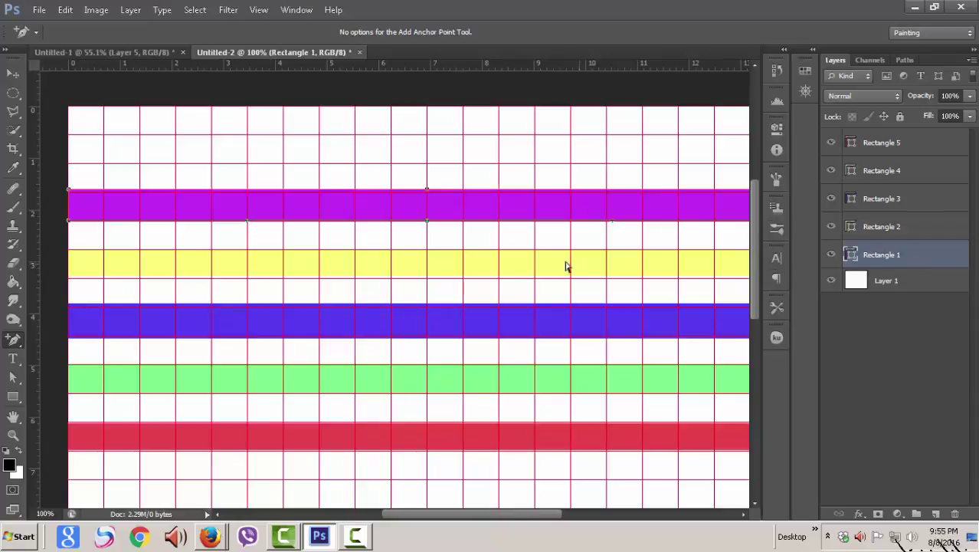
pyautogui.click(430, 254)
pyautogui.click(428, 250)
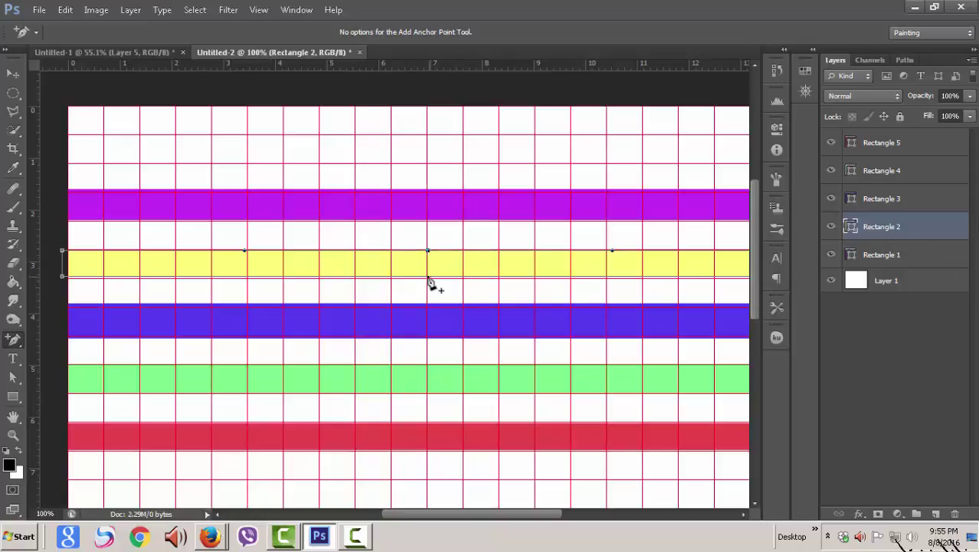
pyautogui.click(427, 275)
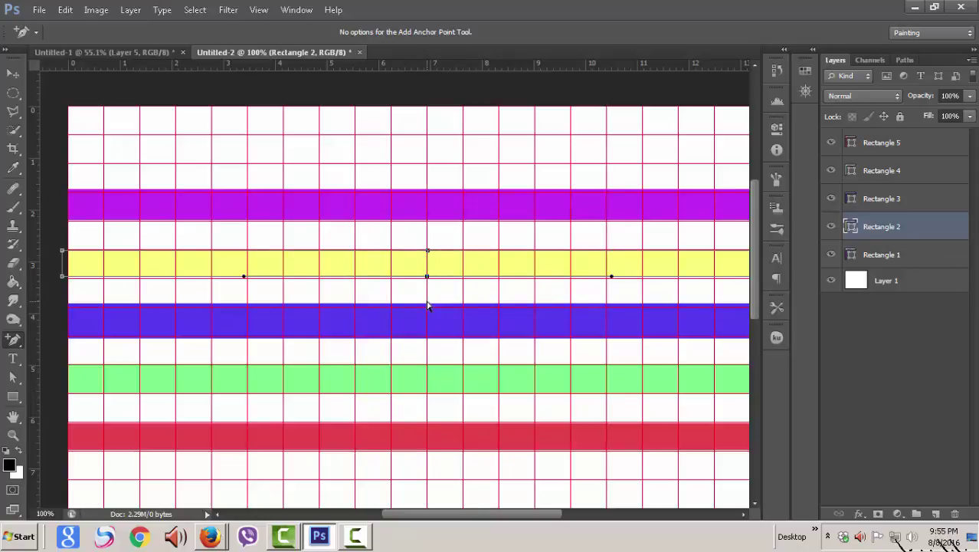
pyautogui.click(428, 308)
pyautogui.click(428, 305)
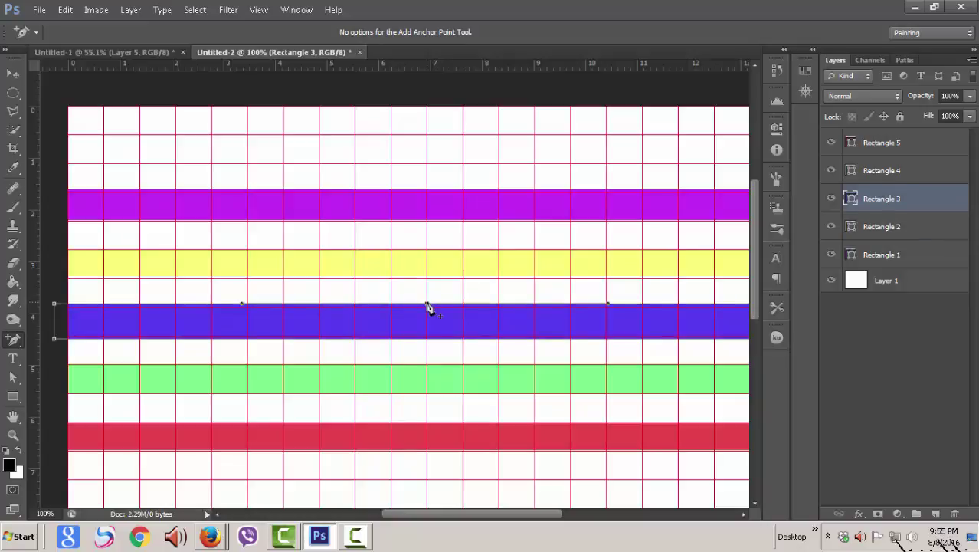
pyautogui.click(428, 338)
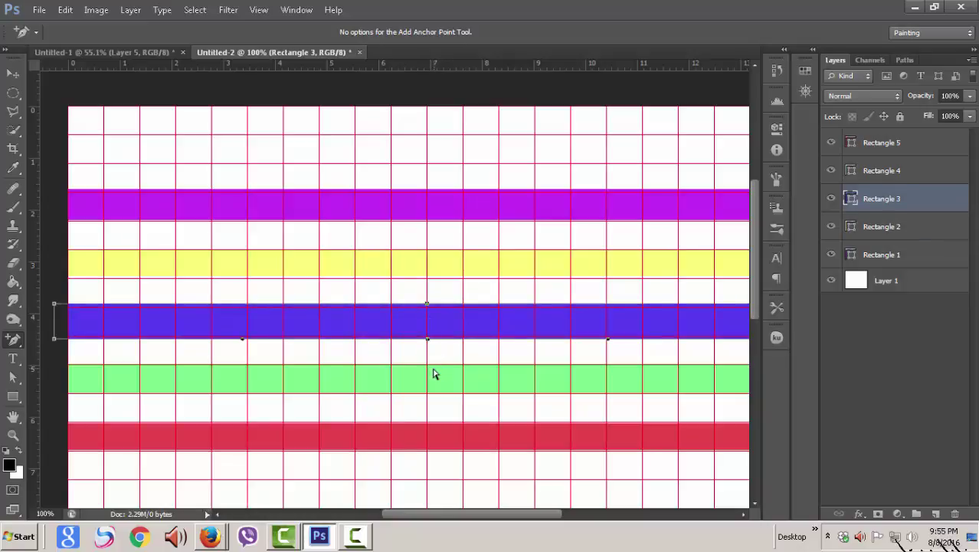
# Add midpoint anchors on the green stripe's edges and the red stripe's bottom edge.
pyautogui.click(429, 368)
pyautogui.click(428, 364)
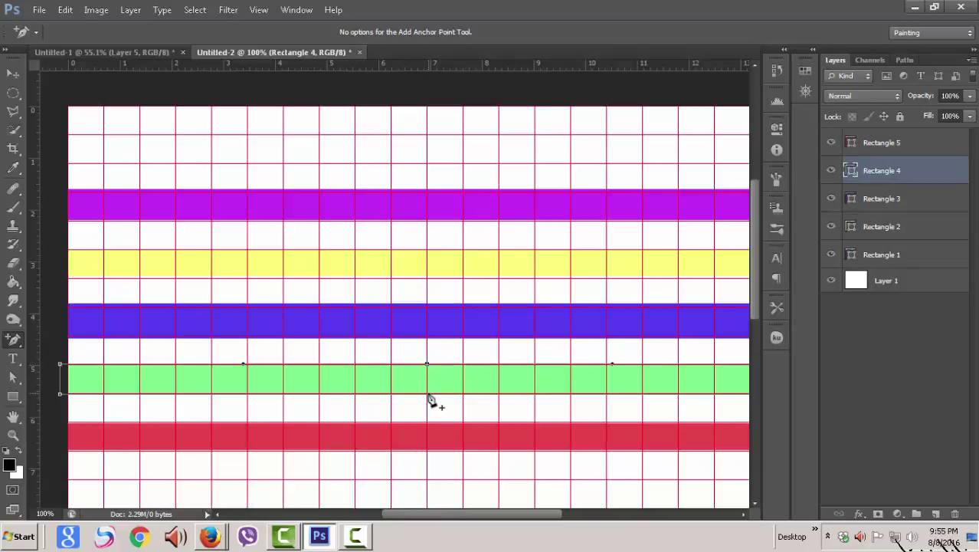
pyautogui.click(427, 394)
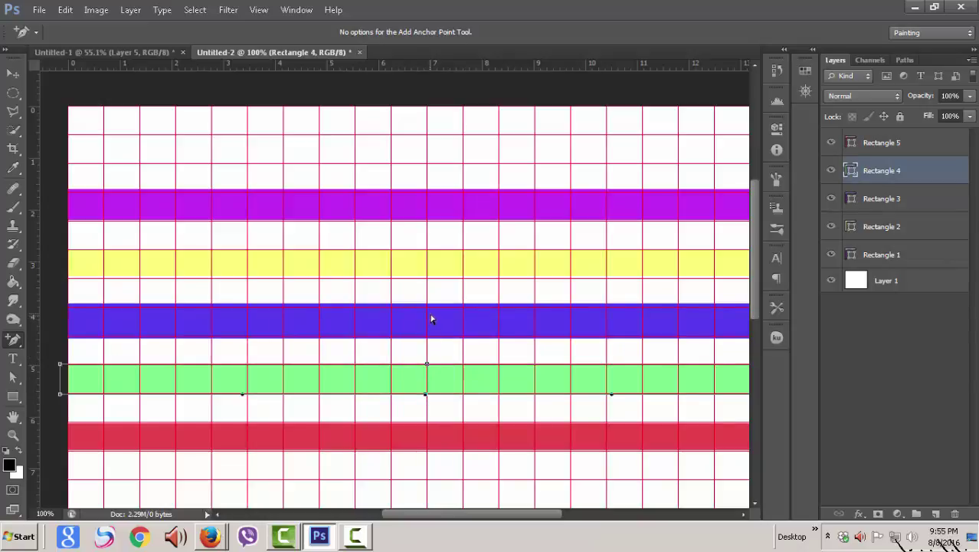
pyautogui.moveTo(754, 306); pyautogui.dragTo(757, 335)
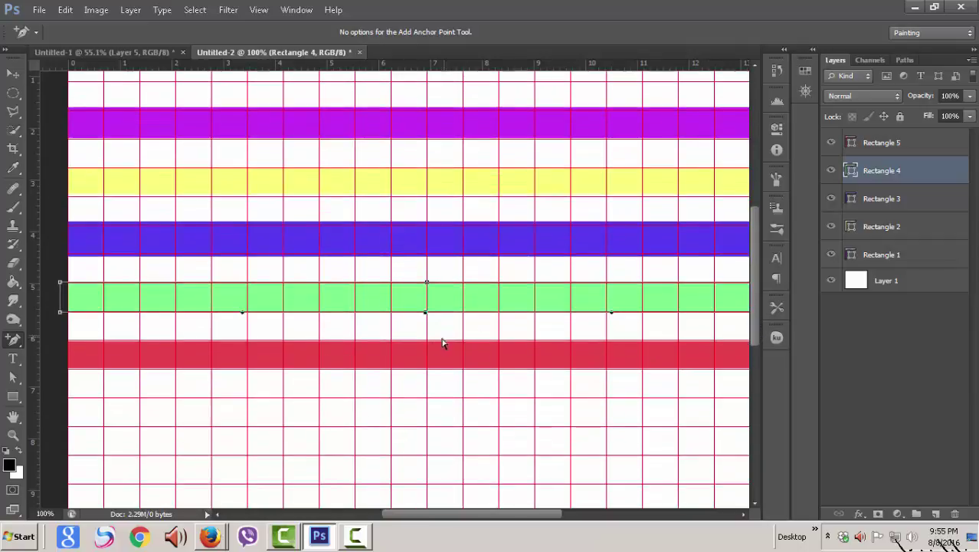
pyautogui.hotkey('alt', ']')
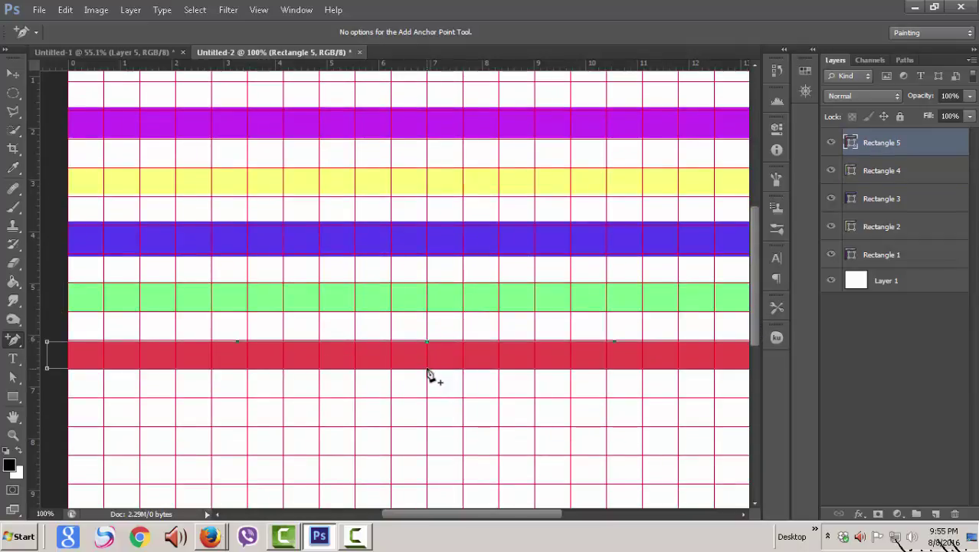
pyautogui.click(428, 369)
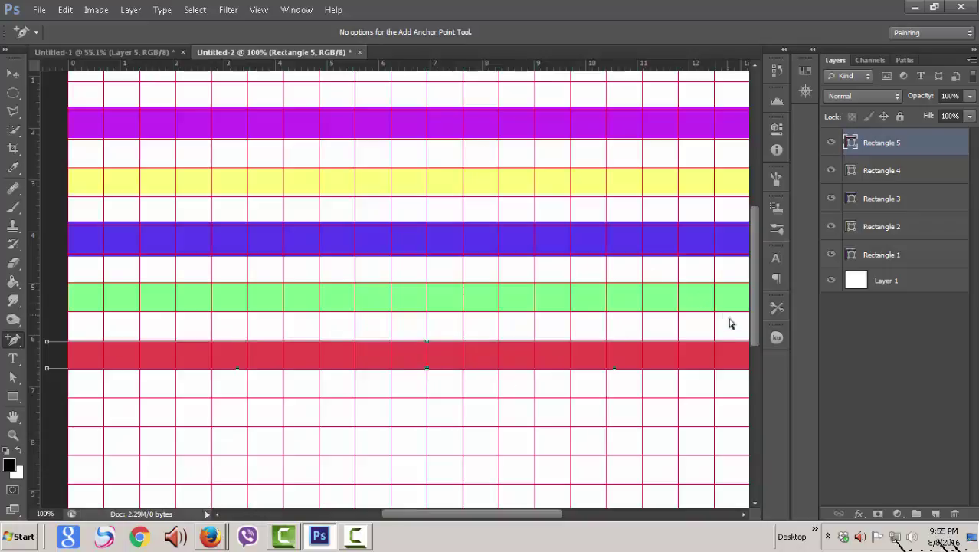
pyautogui.scroll(-4, 482, 273)
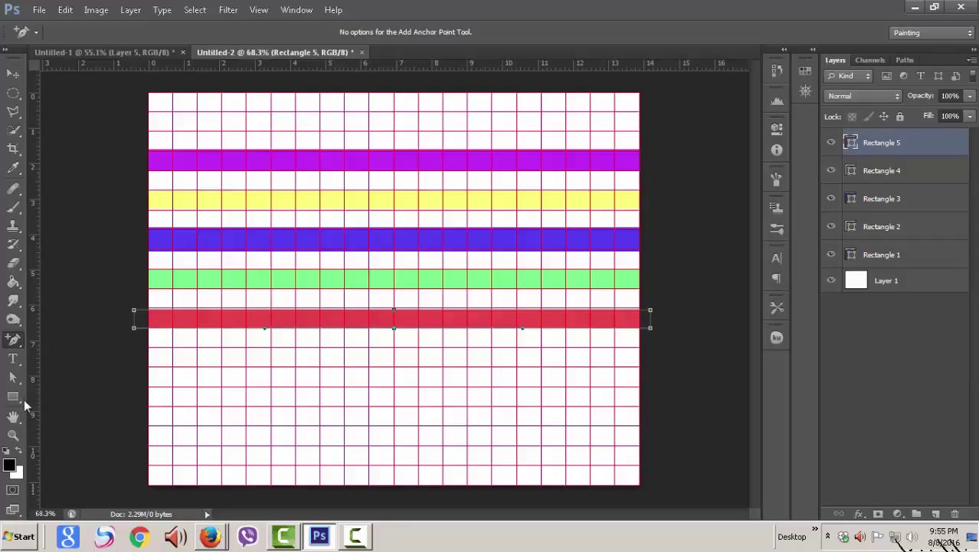
# With Direct Selection, drag the purple stripe's left anchors and handles up-left into a curve.
pyautogui.click(13, 377)
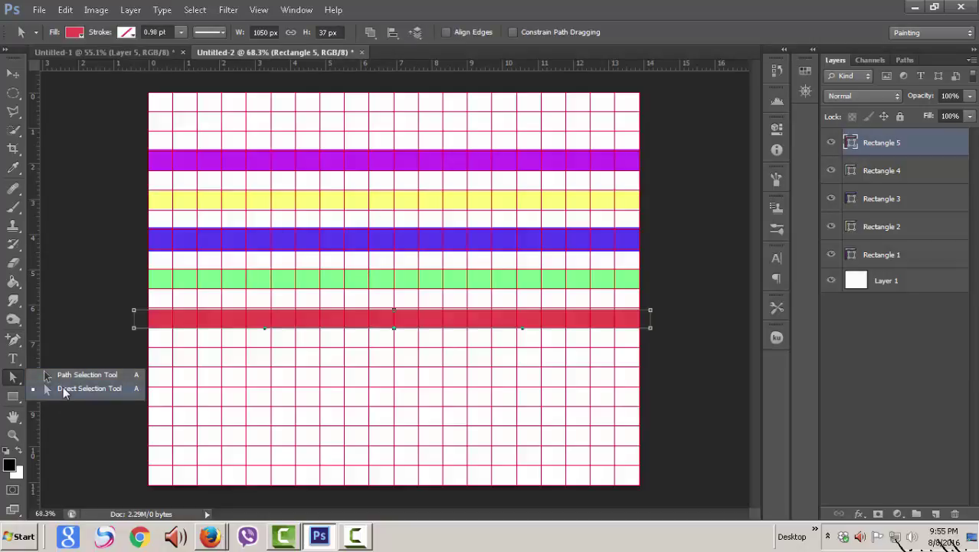
pyautogui.click(64, 389)
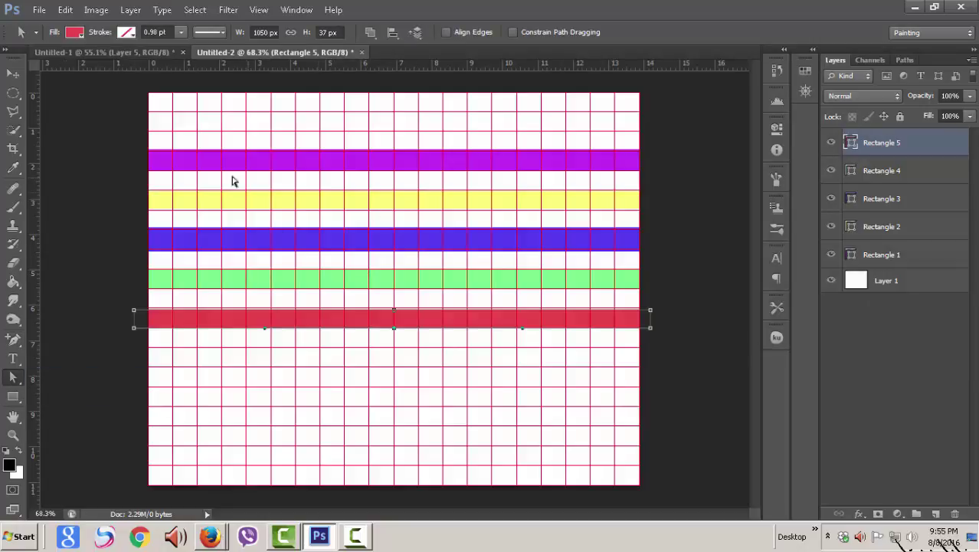
pyautogui.click(157, 166)
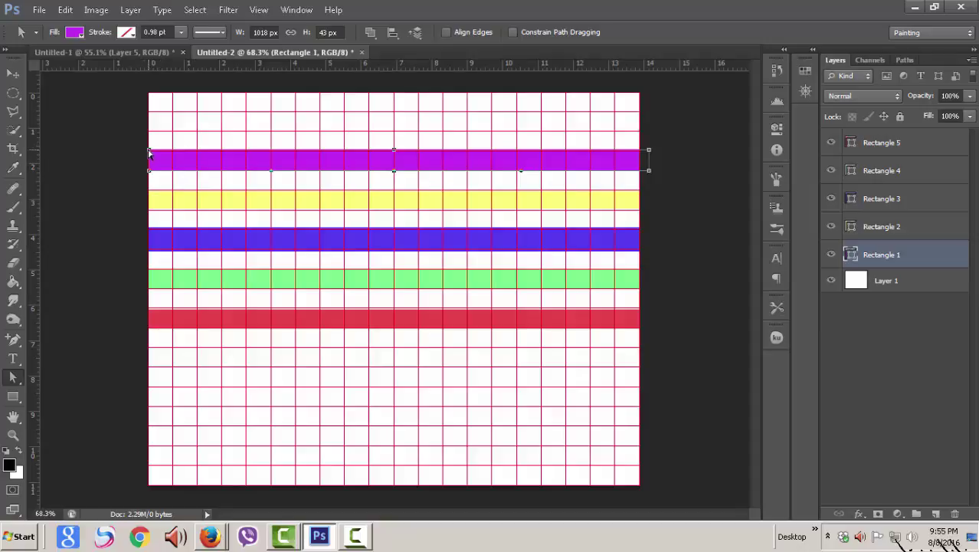
pyautogui.moveTo(150, 153); pyautogui.dragTo(142, 71)
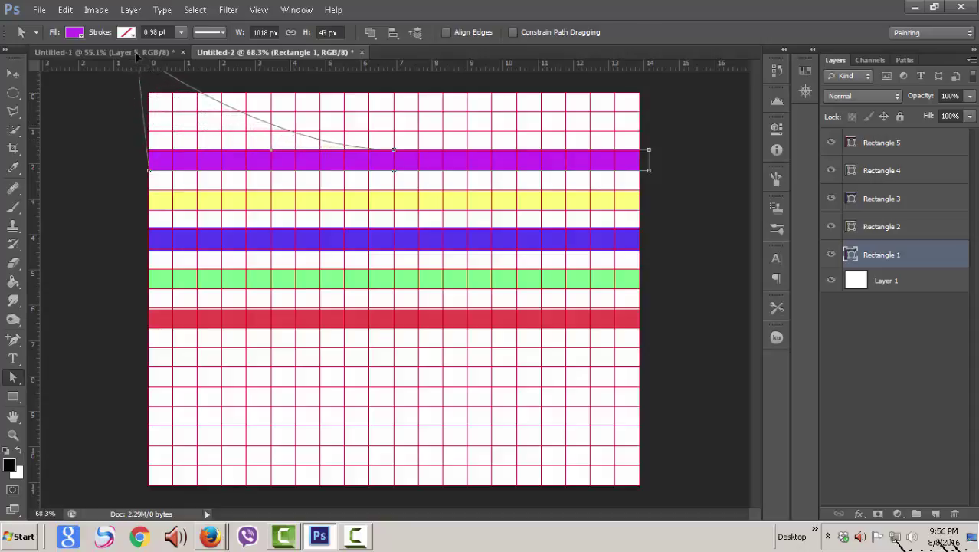
pyautogui.moveTo(142, 71); pyautogui.dragTo(139, 73)
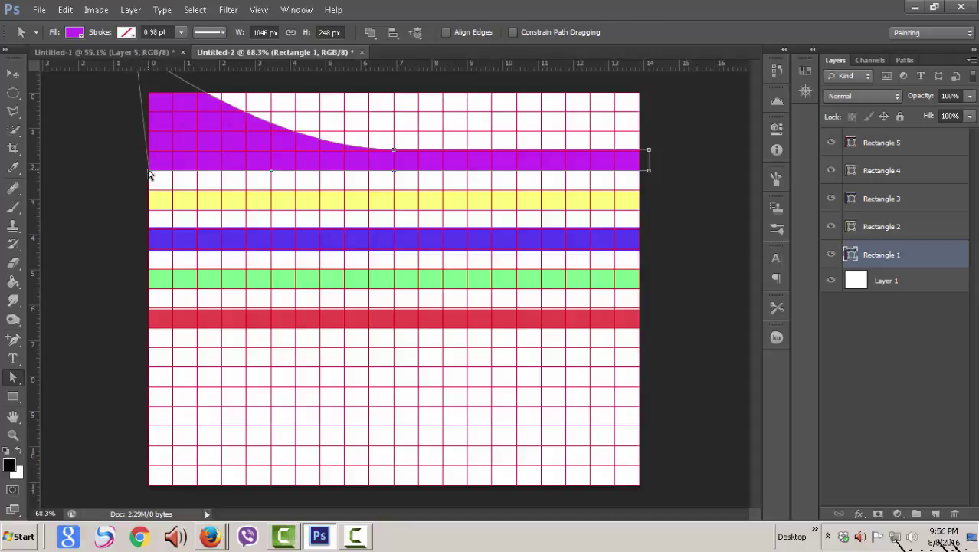
pyautogui.moveTo(149, 175); pyautogui.dragTo(113, 95)
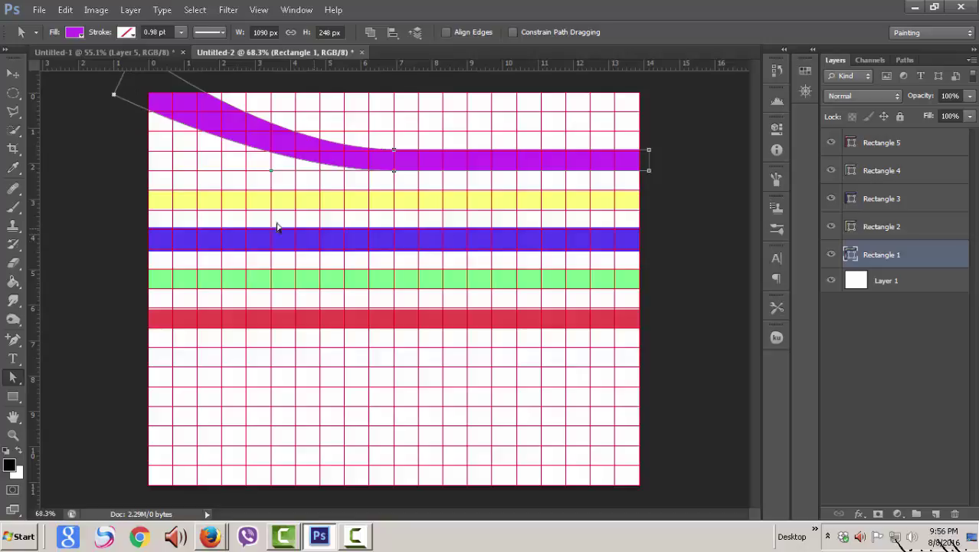
pyautogui.click(175, 202)
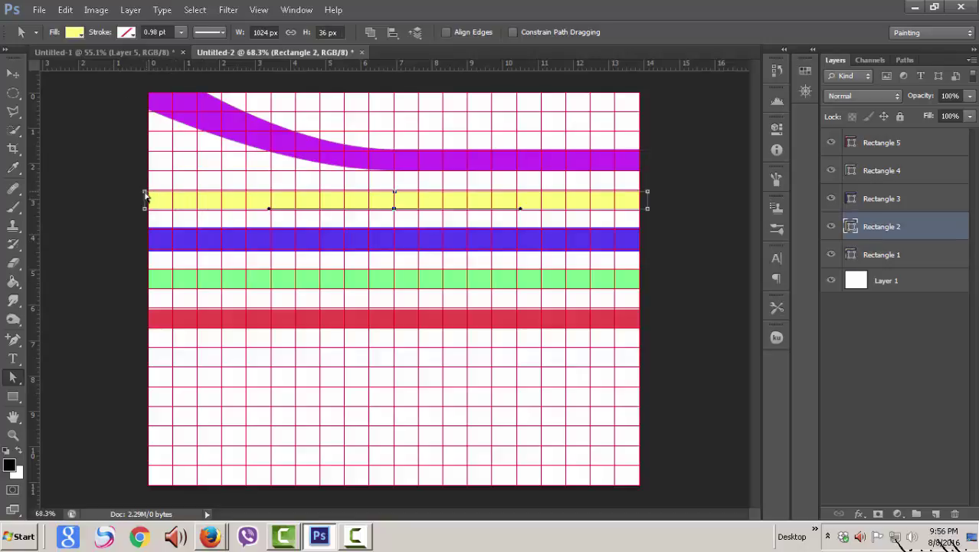
# Curve the left ends of the yellow and blue stripes upward.
pyautogui.moveTo(145, 195); pyautogui.dragTo(112, 115)
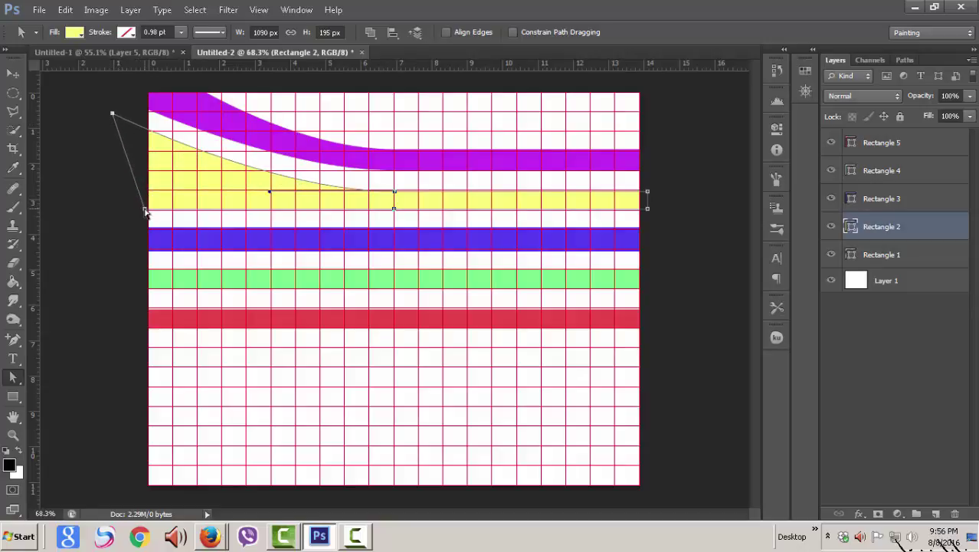
pyautogui.moveTo(144, 212)
pyautogui.mouseDown()
pyautogui.moveTo(121, 165)
pyautogui.moveTo(83, 140)
pyautogui.moveTo(110, 102)
pyautogui.mouseUp()
pyautogui.moveTo(83, 140); pyautogui.dragTo(74, 138)
pyautogui.click(282, 241)
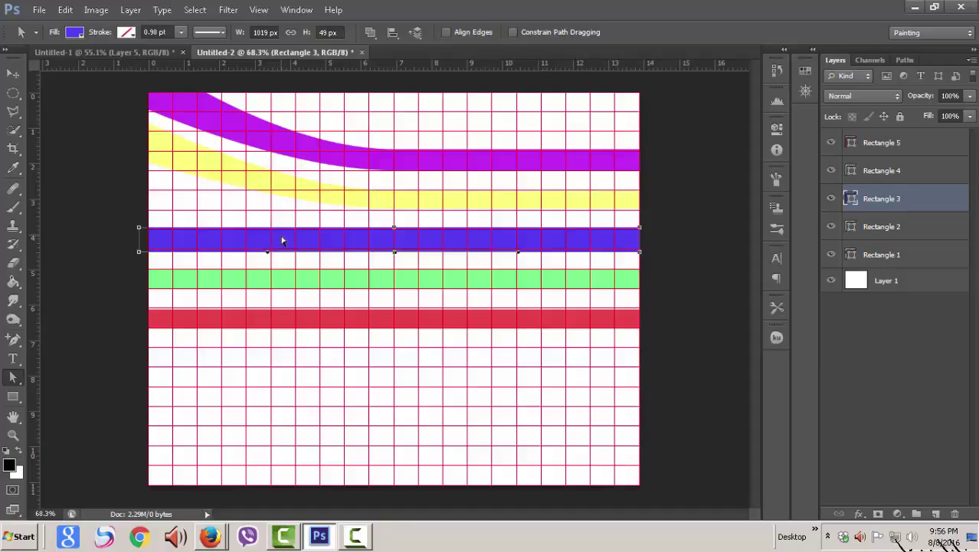
pyautogui.moveTo(140, 229); pyautogui.dragTo(101, 170)
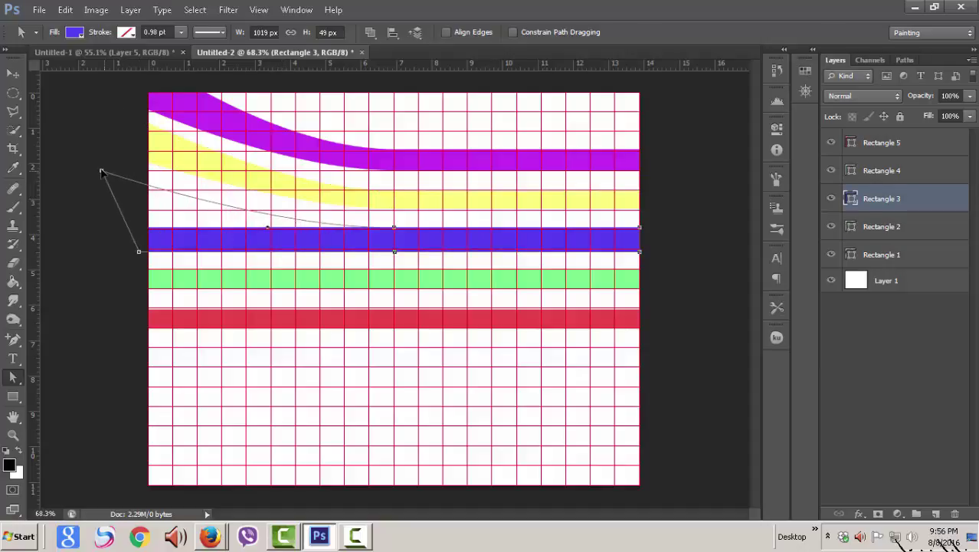
pyautogui.moveTo(139, 252)
pyautogui.mouseDown()
pyautogui.moveTo(109, 252)
pyautogui.moveTo(122, 247)
pyautogui.moveTo(109, 240)
pyautogui.moveTo(126, 247)
pyautogui.moveTo(76, 258)
pyautogui.moveTo(74, 273)
pyautogui.mouseUp()
# Bend the green stripe's left end downward and fine-tune its curve.
pyautogui.click(400, 282)
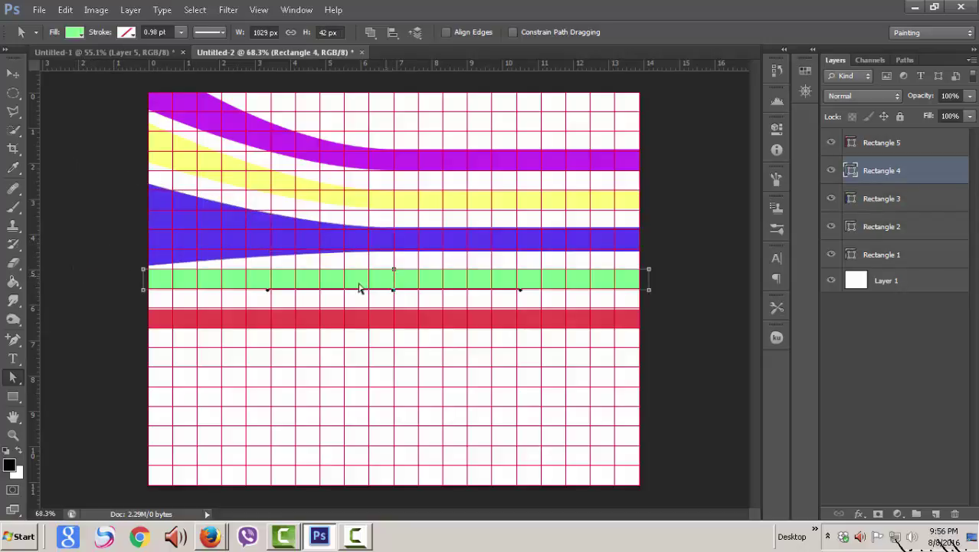
pyautogui.moveTo(142, 293); pyautogui.dragTo(93, 377)
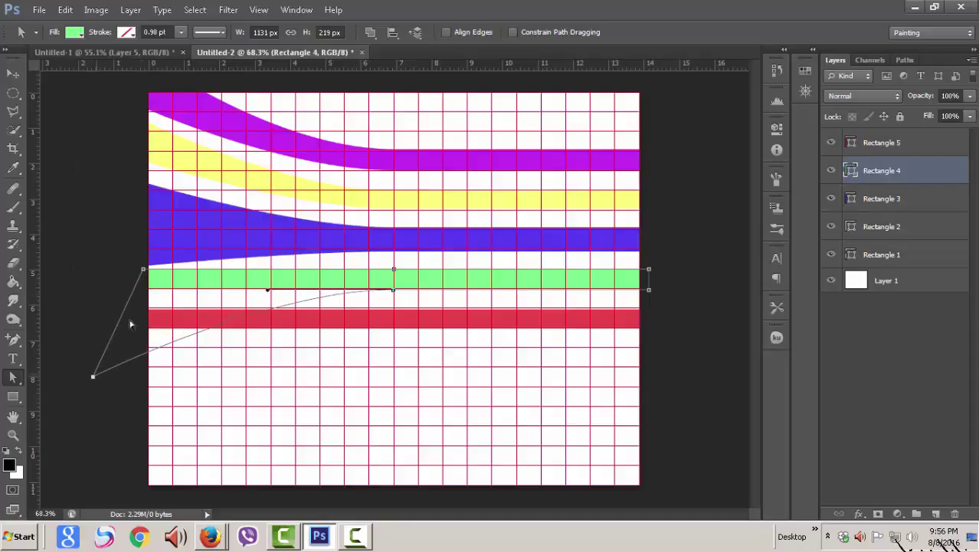
pyautogui.moveTo(134, 278)
pyautogui.mouseDown()
pyautogui.moveTo(98, 321)
pyautogui.moveTo(88, 313)
pyautogui.mouseUp()
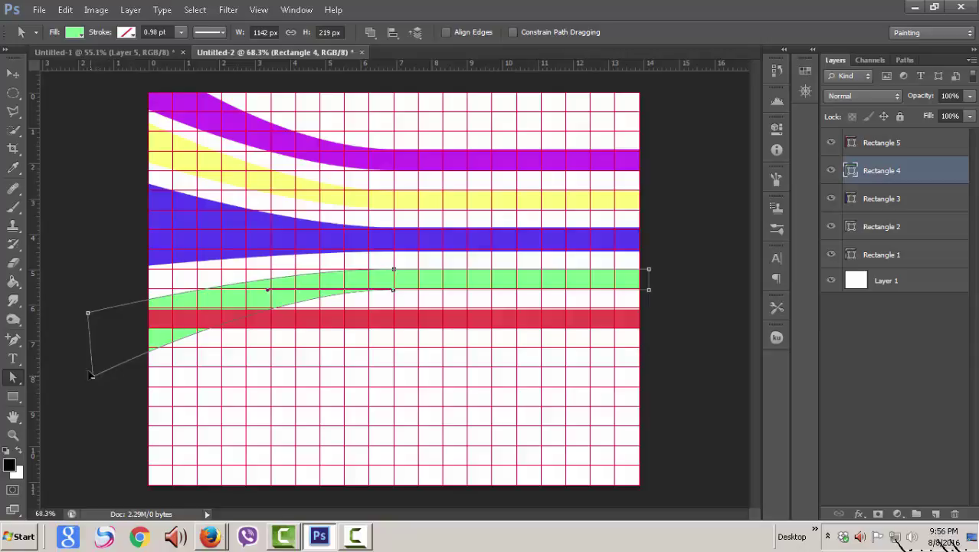
pyautogui.moveTo(94, 377); pyautogui.dragTo(86, 363)
pyautogui.moveTo(86, 309); pyautogui.dragTo(84, 300)
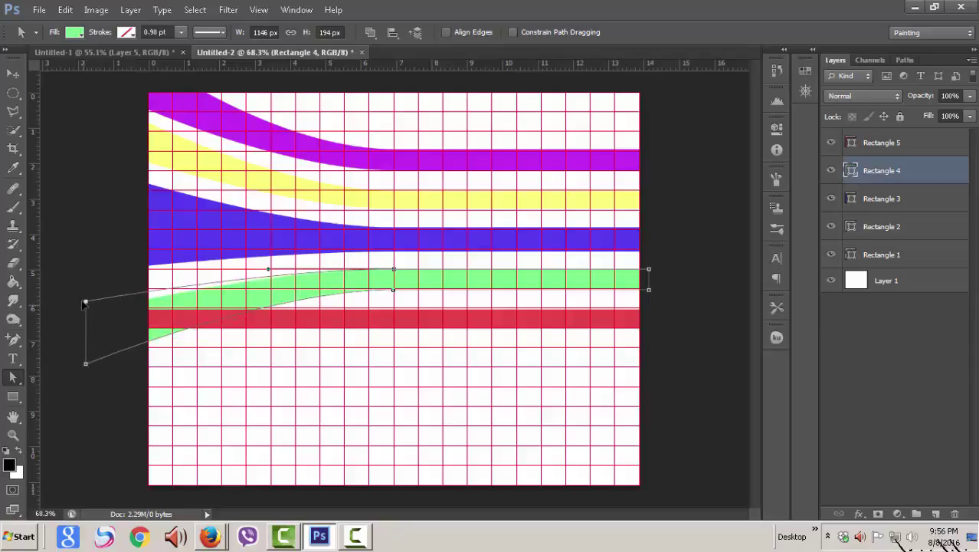
pyautogui.moveTo(86, 364); pyautogui.dragTo(77, 377)
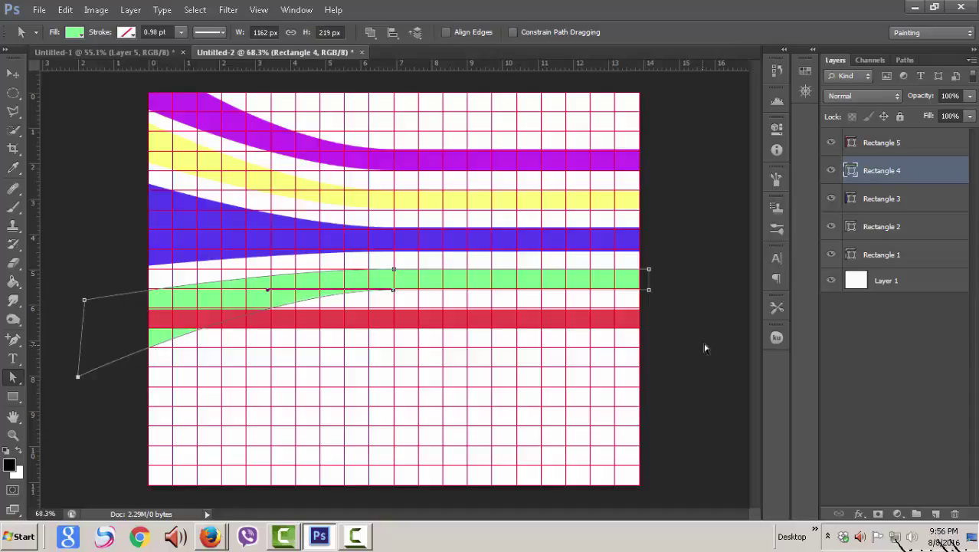
pyautogui.click(459, 328)
# Sweep the red stripe's left end down toward the bottom-left corner.
pyautogui.click(947, 144)
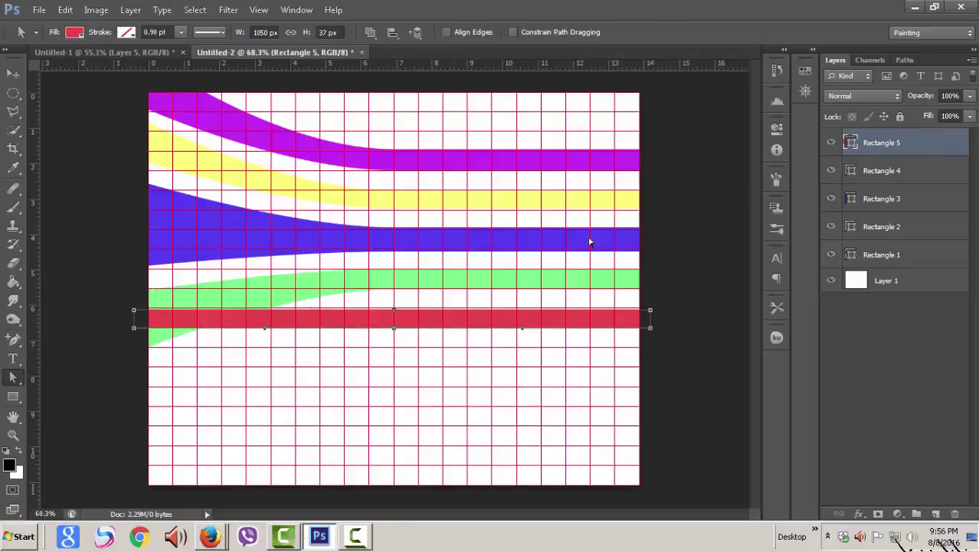
pyautogui.moveTo(134, 329)
pyautogui.mouseDown()
pyautogui.moveTo(112, 515)
pyautogui.moveTo(115, 507)
pyautogui.mouseUp()
pyautogui.moveTo(138, 314)
pyautogui.mouseDown()
pyautogui.moveTo(107, 406)
pyautogui.moveTo(84, 402)
pyautogui.mouseUp()
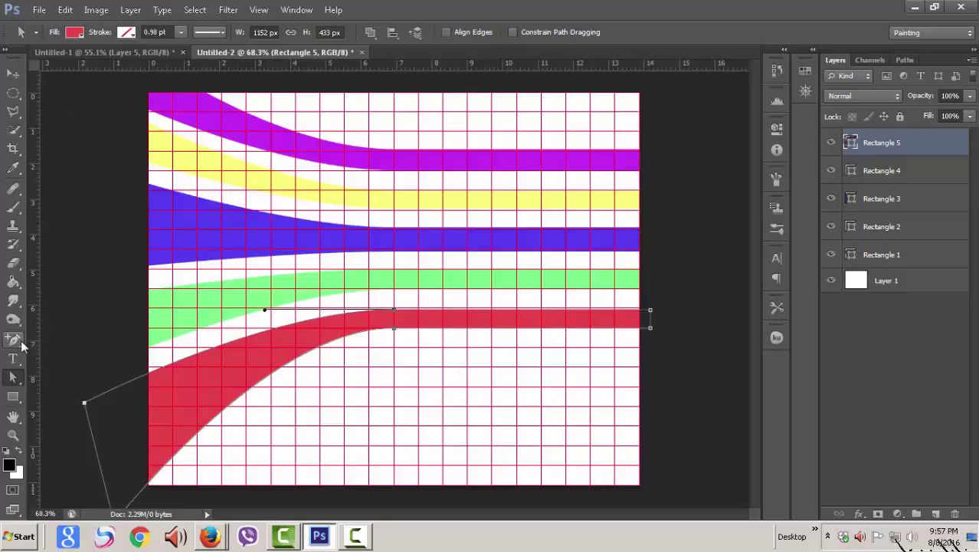
# Steepen the purple stripe's curve so it sweeps up toward the top-left corner.
pyautogui.click(275, 141)
pyautogui.scroll(1, 702, 310)
pyautogui.scroll(-1, 702, 310)
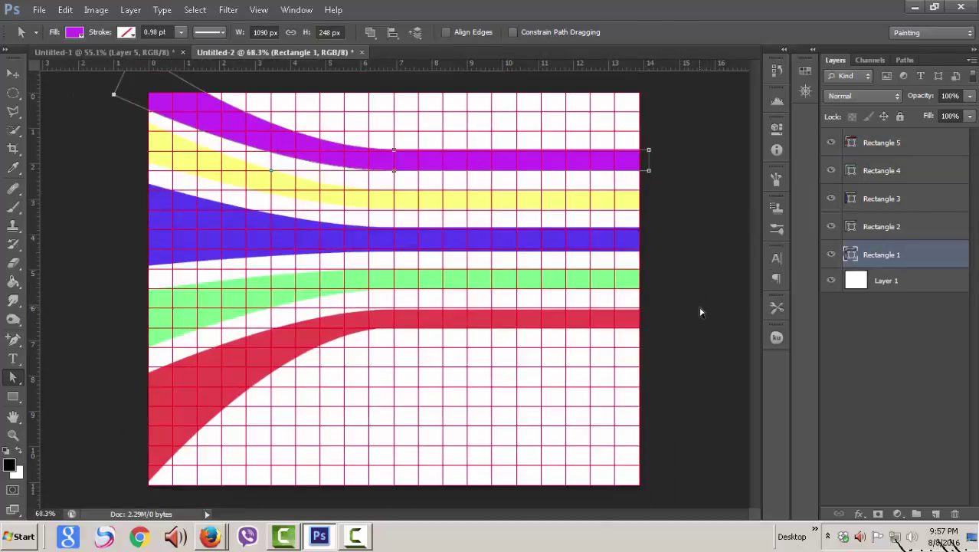
pyautogui.scroll(-1, 702, 311)
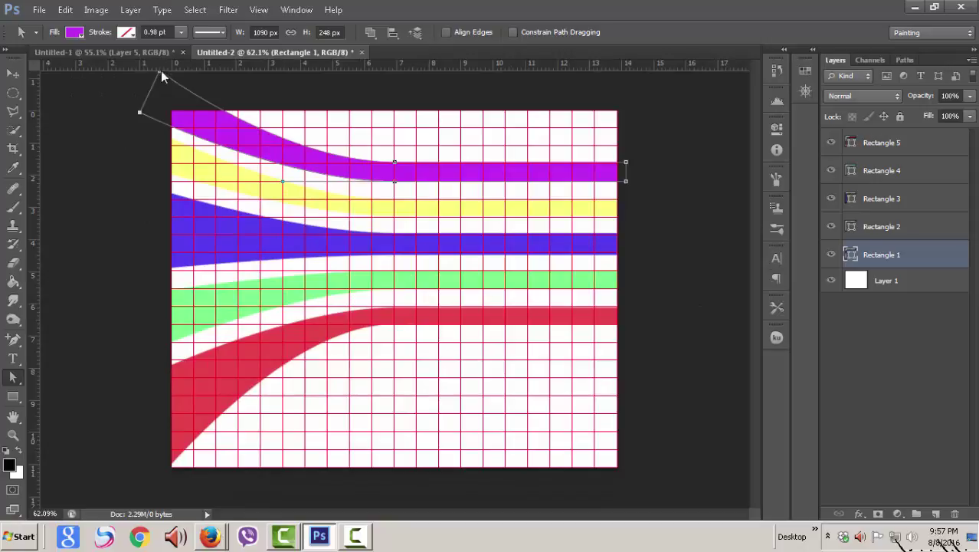
pyautogui.scroll(-2, 699, 265)
pyautogui.scroll(-1, 700, 265)
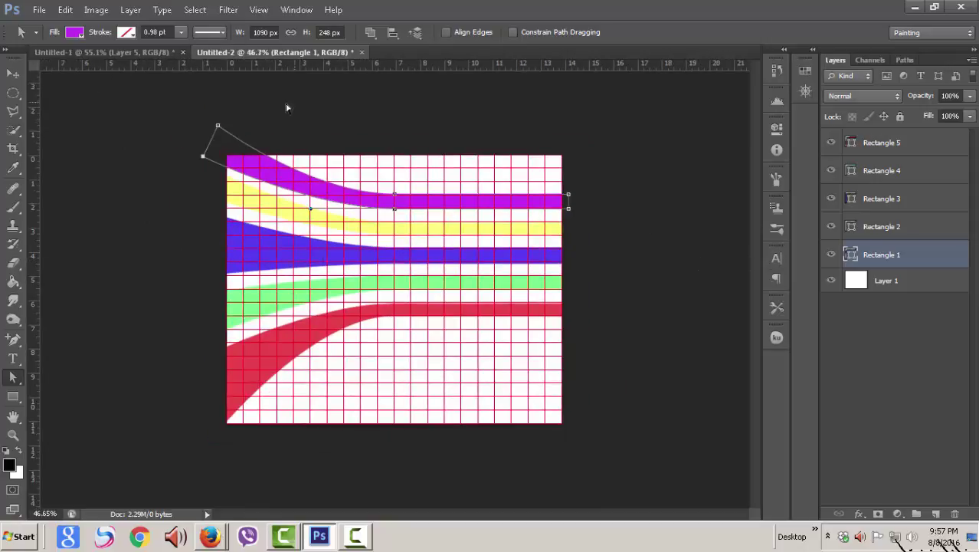
pyautogui.moveTo(218, 127); pyautogui.dragTo(244, 83)
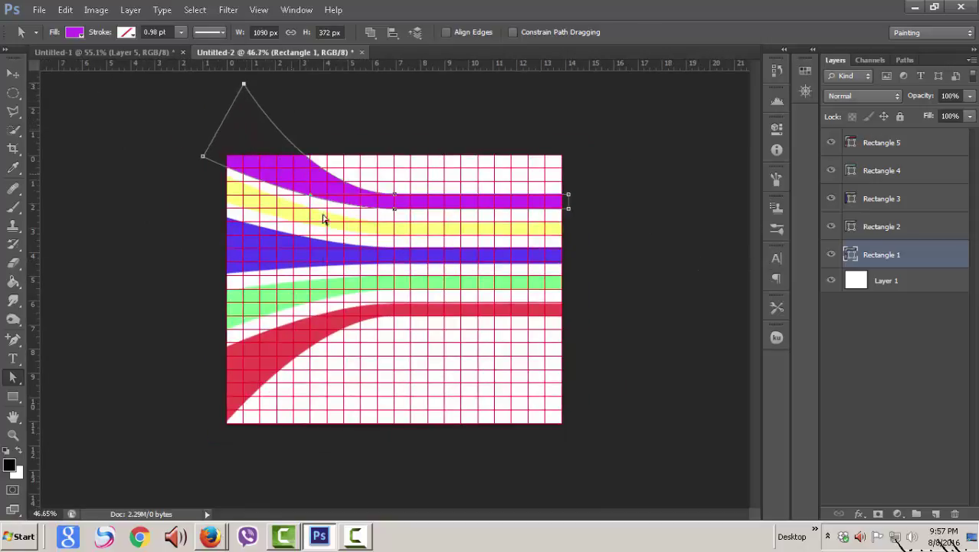
pyautogui.moveTo(203, 158); pyautogui.dragTo(191, 150)
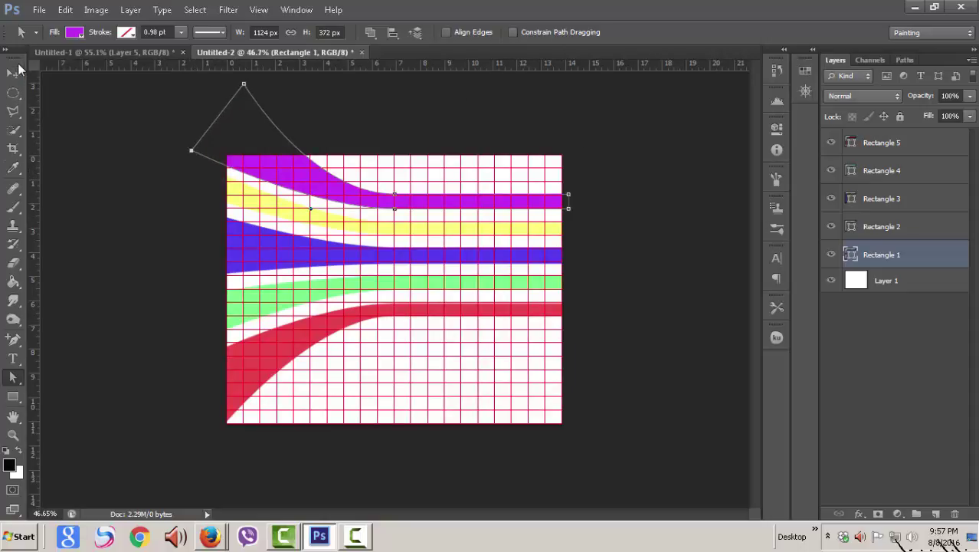
pyautogui.click(13, 73)
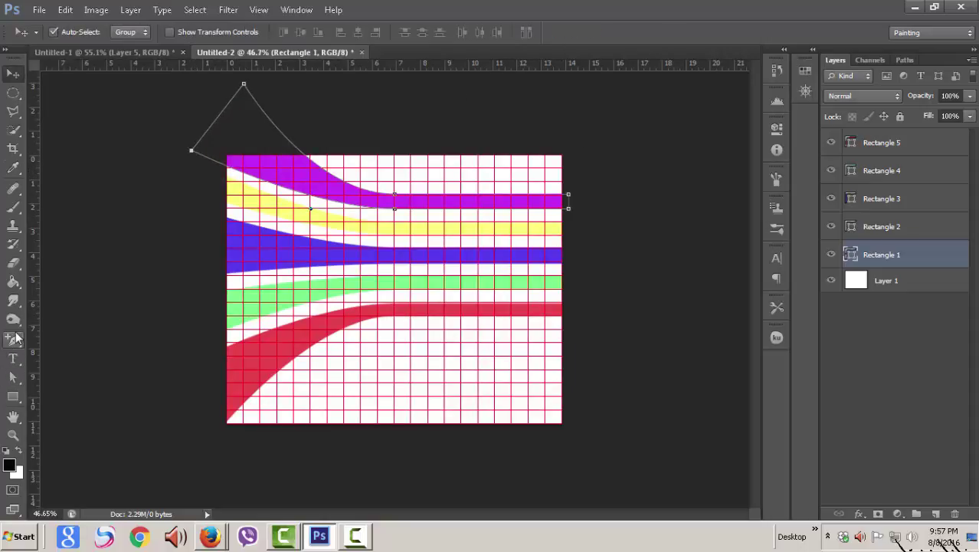
pyautogui.click(13, 340)
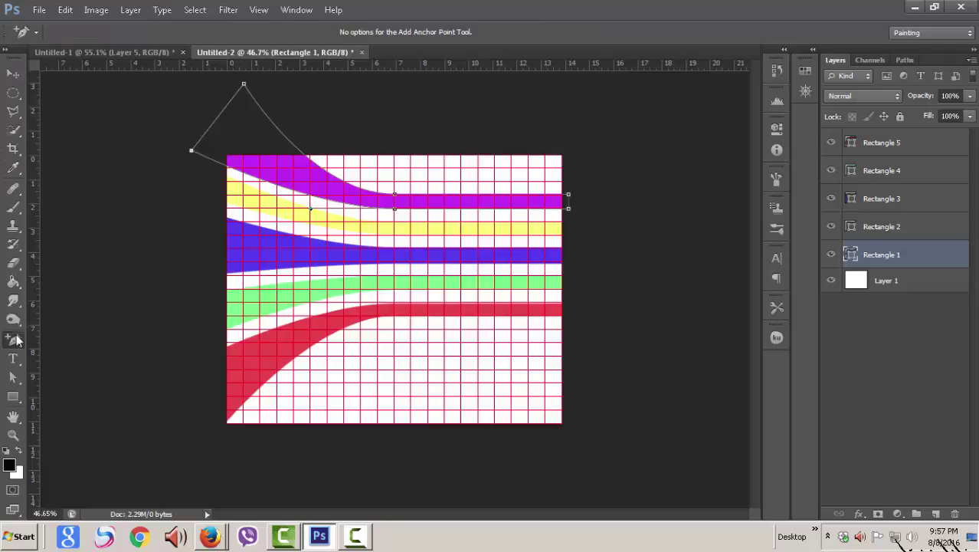
# Deselect the path and turn off the grid via View > Show > Grid.
pyautogui.click(96, 357)
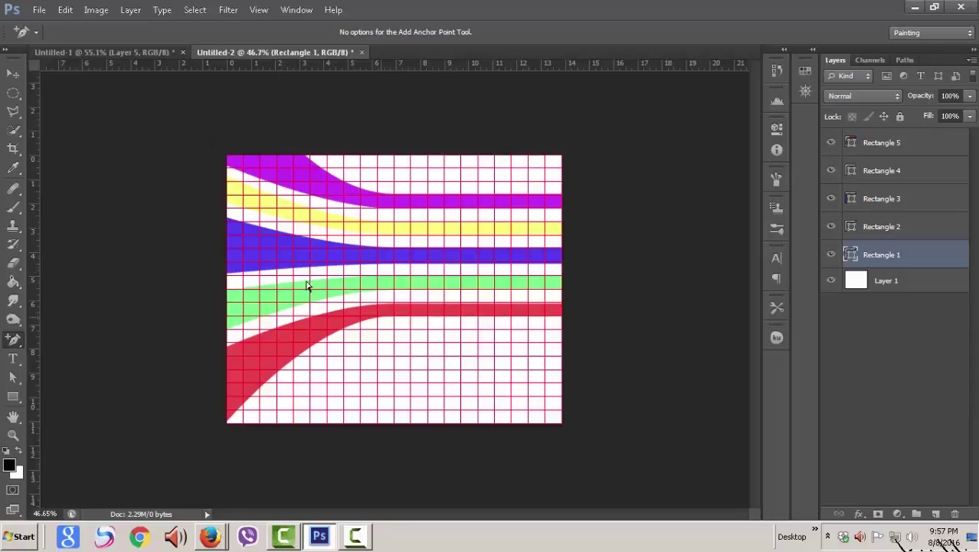
pyautogui.click(259, 9)
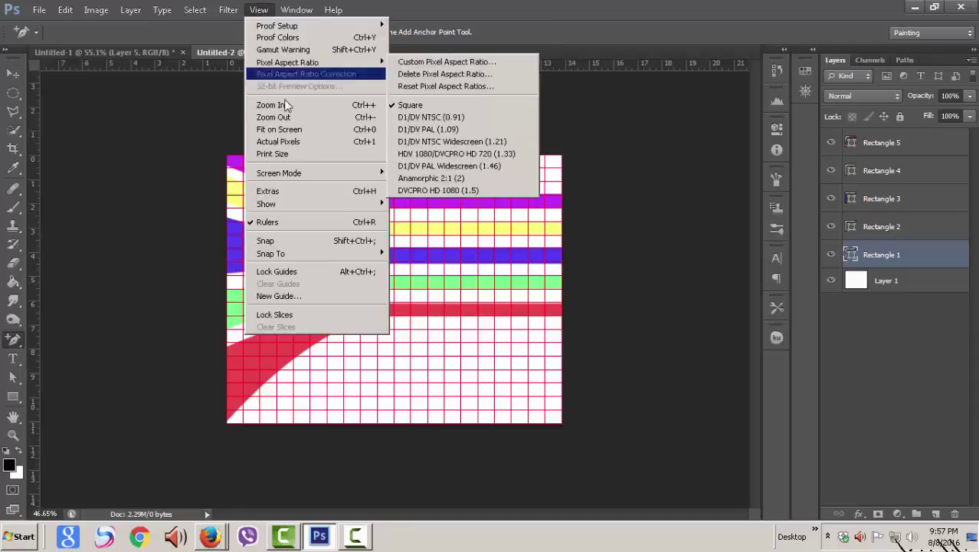
pyautogui.moveTo(266, 203)
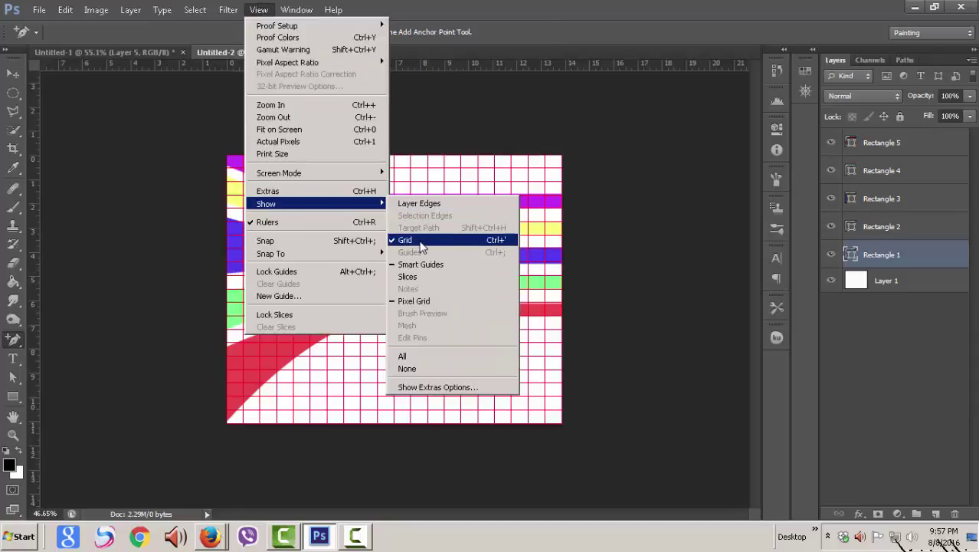
pyautogui.click(407, 240)
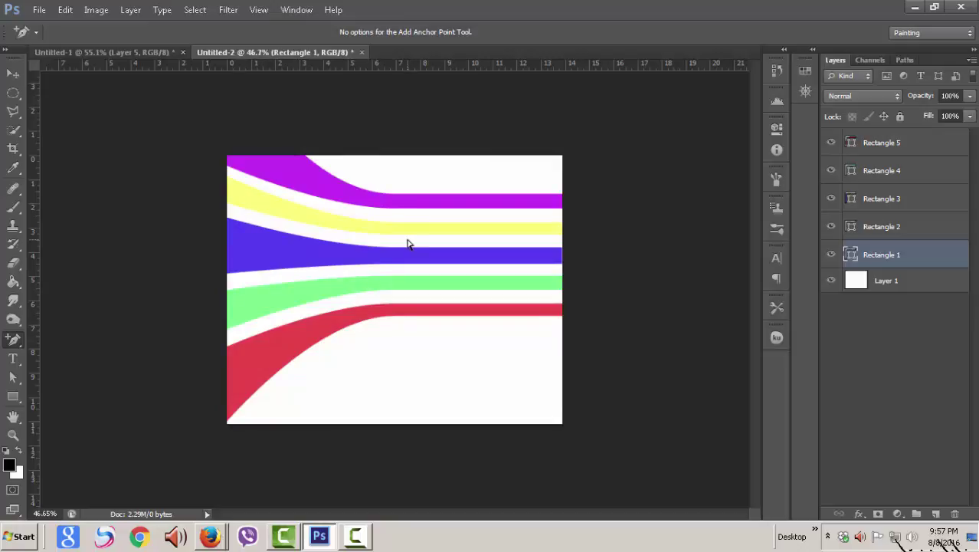
pyautogui.click(944, 289)
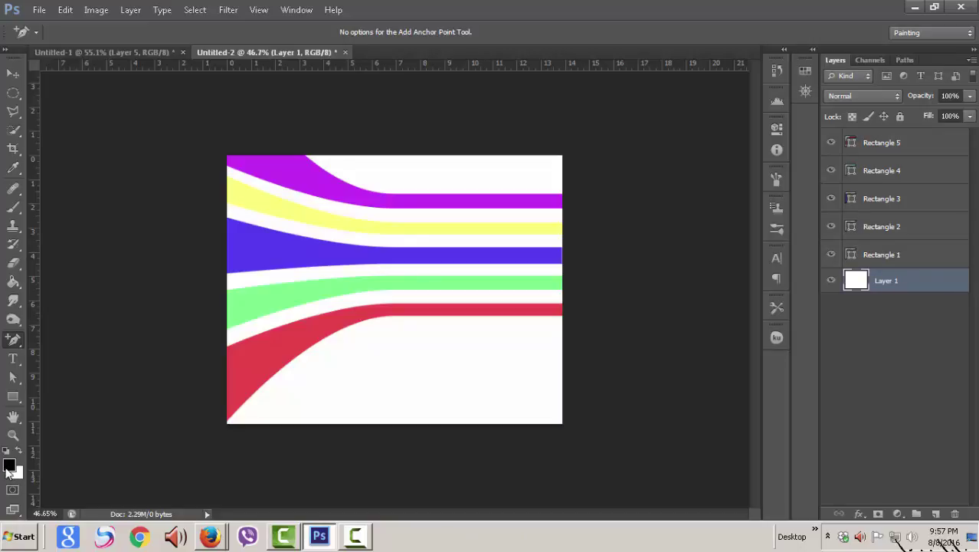
# Fill Layer 1 with black using Alt+Backspace, then check the Rectangle stripe layers.
pyautogui.hotkey('alt', 'BackSpace')
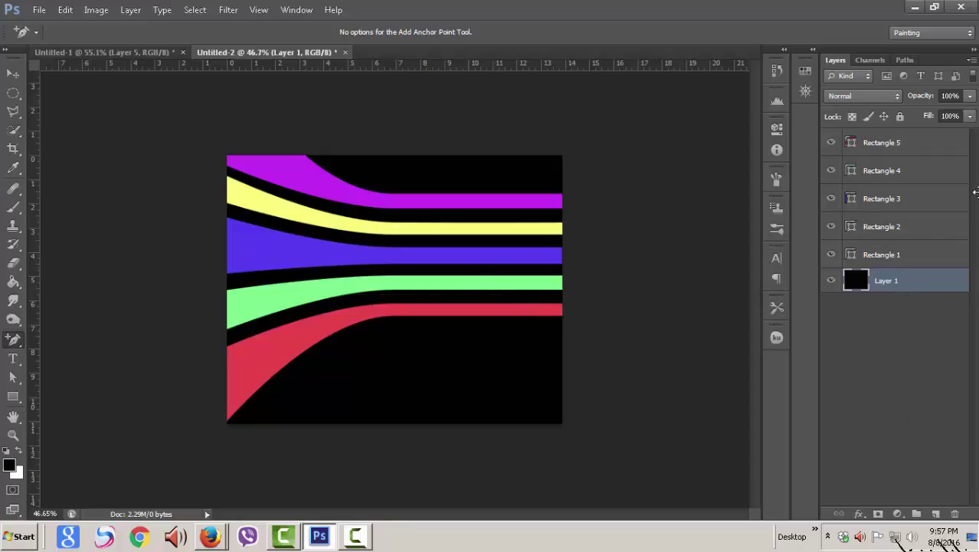
pyautogui.click(931, 143)
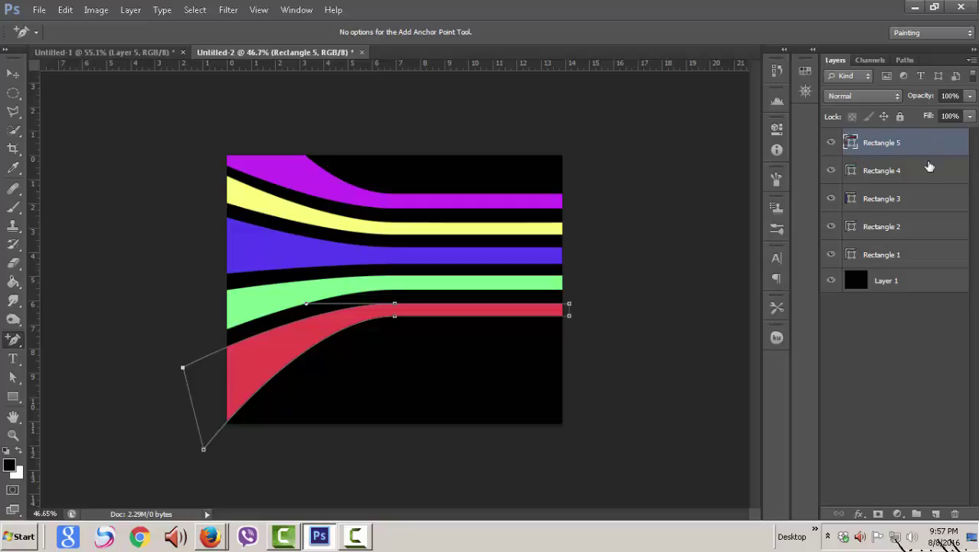
pyautogui.click(928, 170)
pyautogui.click(918, 199)
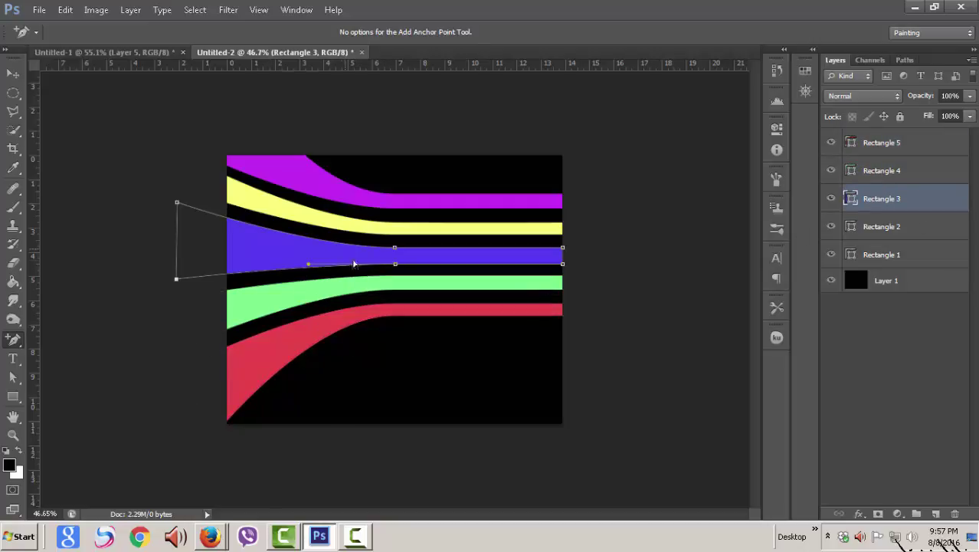
pyautogui.click(919, 143)
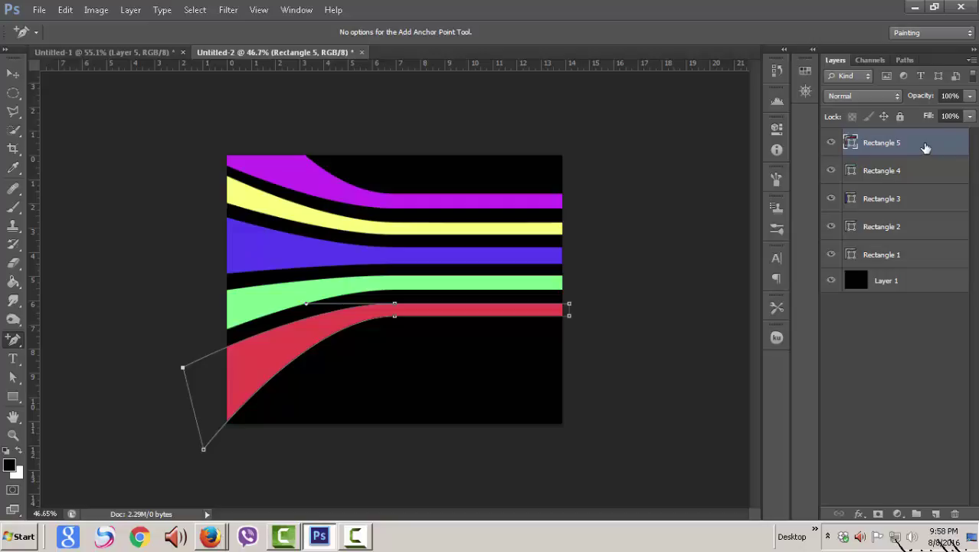
# Convert the five Rectangle stripe layers to one smart object and nudge it down about 24 px.
pyautogui.keyDown('shift'); pyautogui.click(927, 255); pyautogui.keyUp('shift')
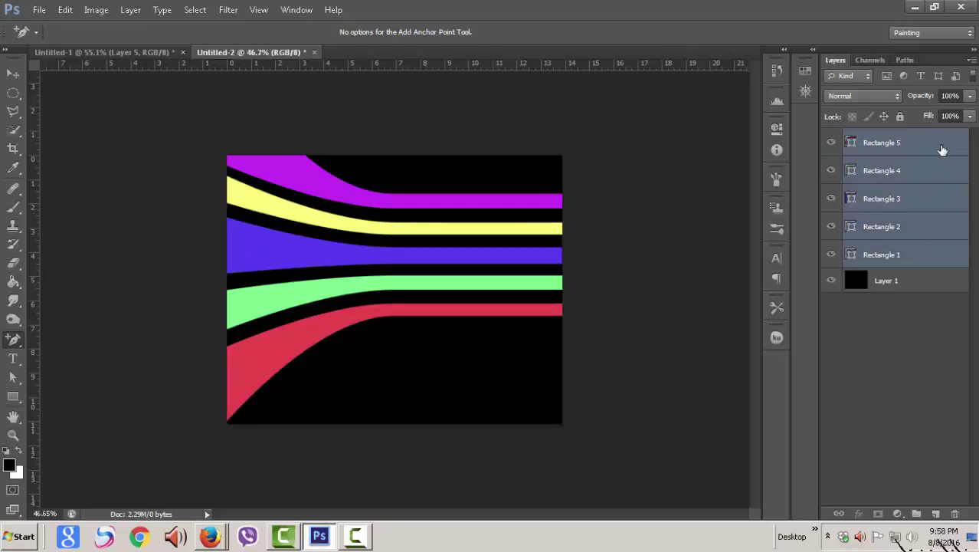
pyautogui.rightClick(892, 186)
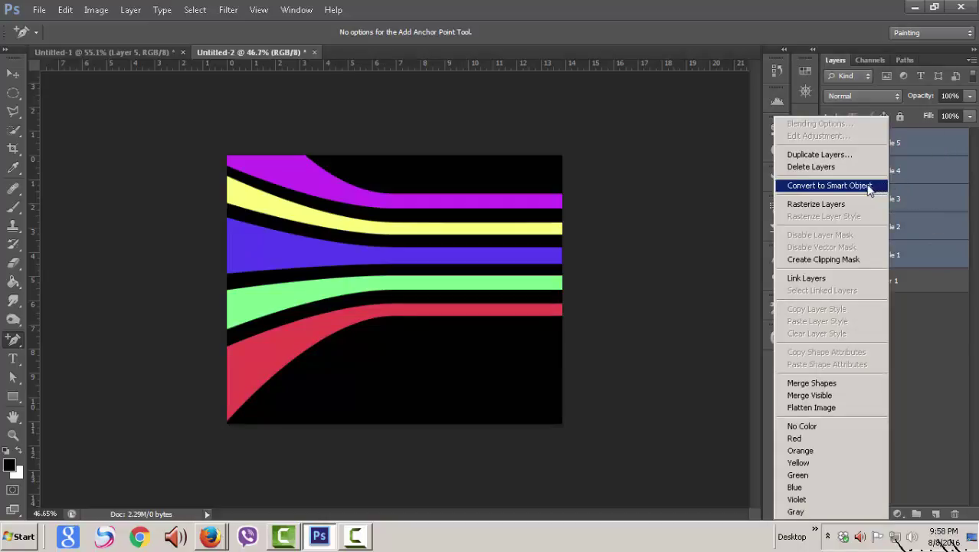
pyautogui.click(852, 187)
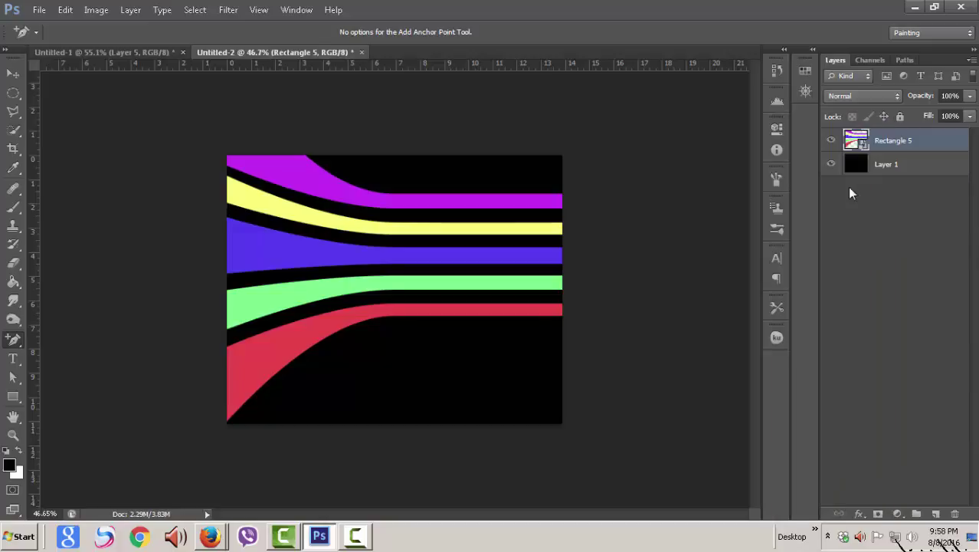
pyautogui.click(13, 73)
pyautogui.moveTo(444, 253); pyautogui.dragTo(443, 273)
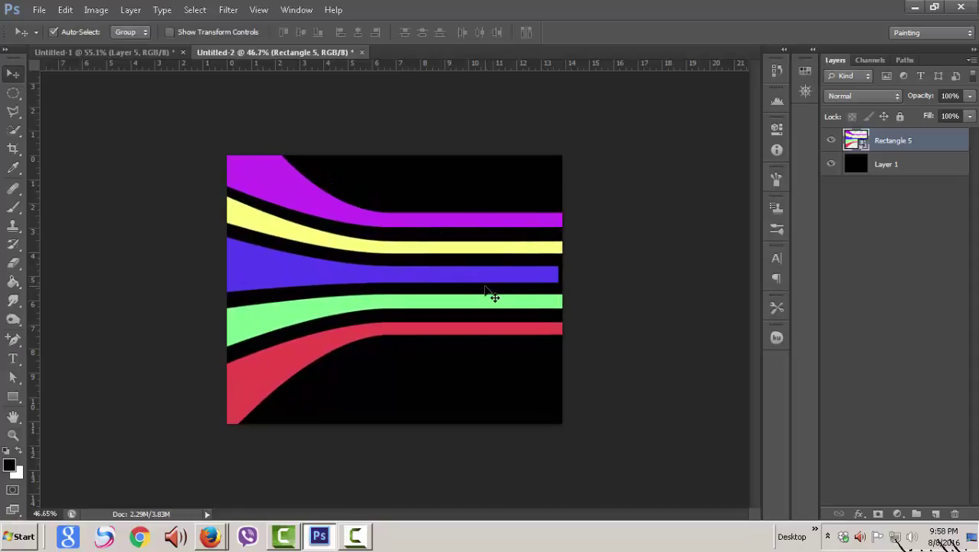
# Free-transform the stripes to about 107% width and 95.7% height, repositioned to fill the canvas.
pyautogui.hotkey('ctrl', 't')
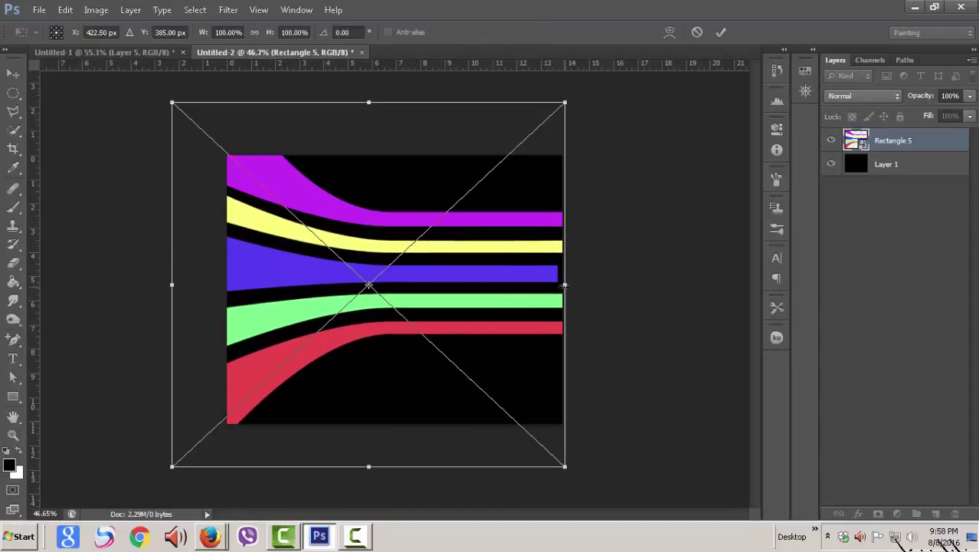
pyautogui.moveTo(564, 285); pyautogui.dragTo(592, 285)
pyautogui.moveTo(448, 291); pyautogui.dragTo(437, 293)
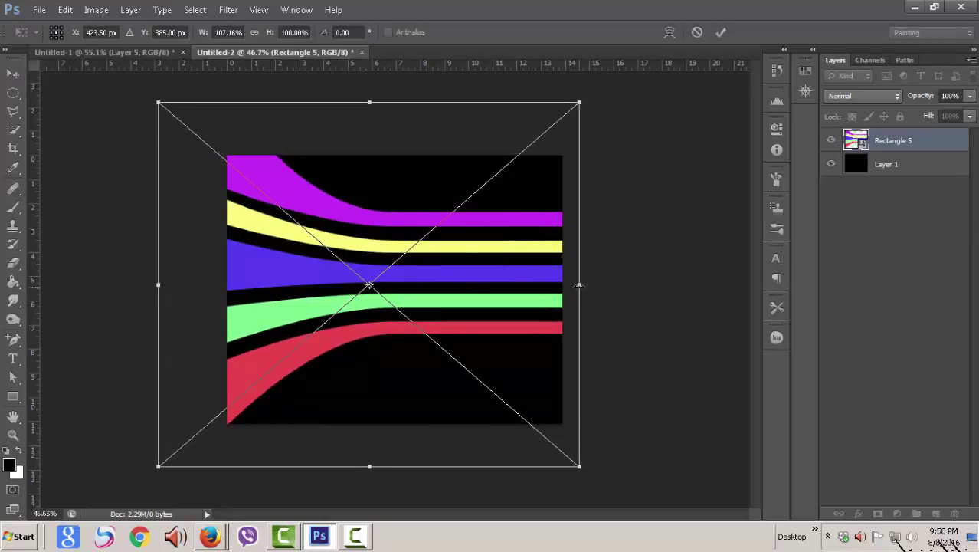
pyautogui.moveTo(580, 285); pyautogui.dragTo(562, 299)
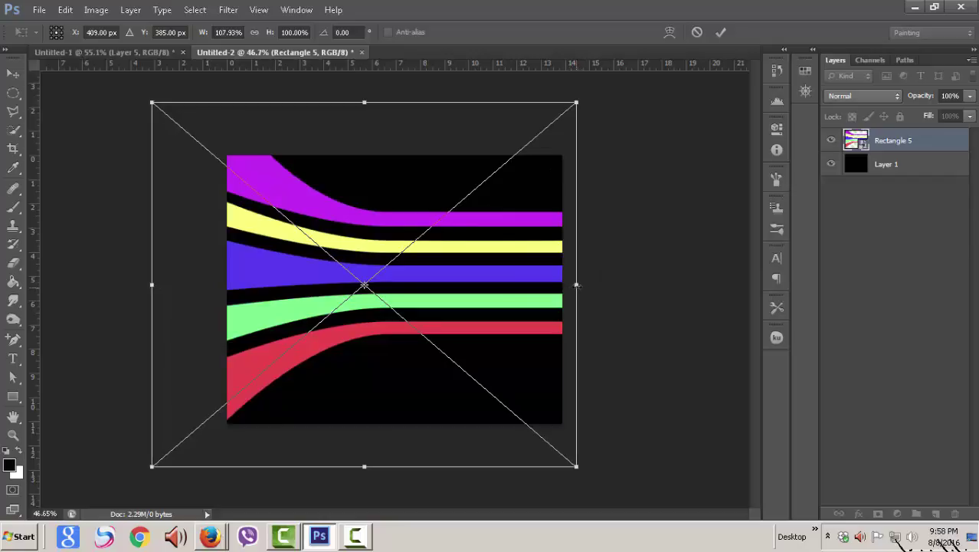
pyautogui.moveTo(577, 285); pyautogui.dragTo(519, 293)
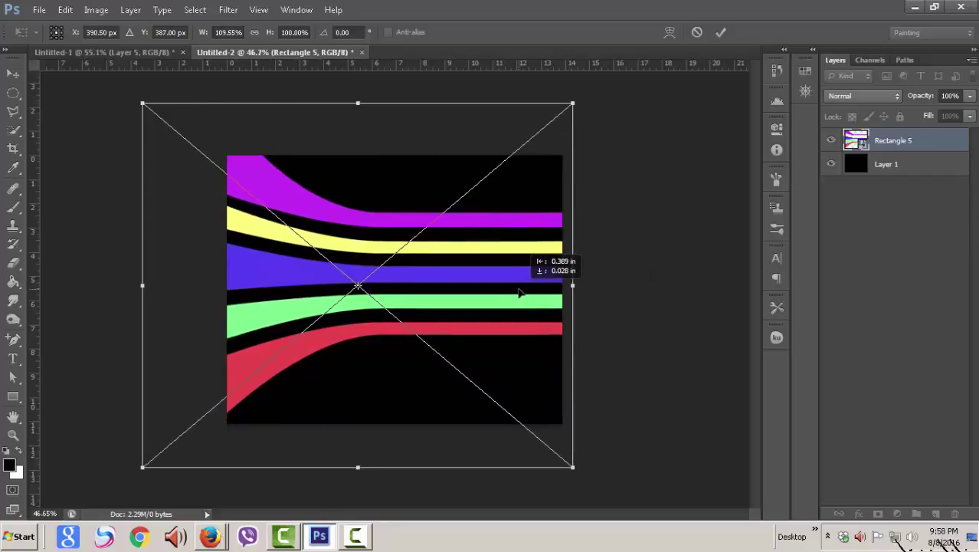
pyautogui.moveTo(572, 285); pyautogui.dragTo(593, 285)
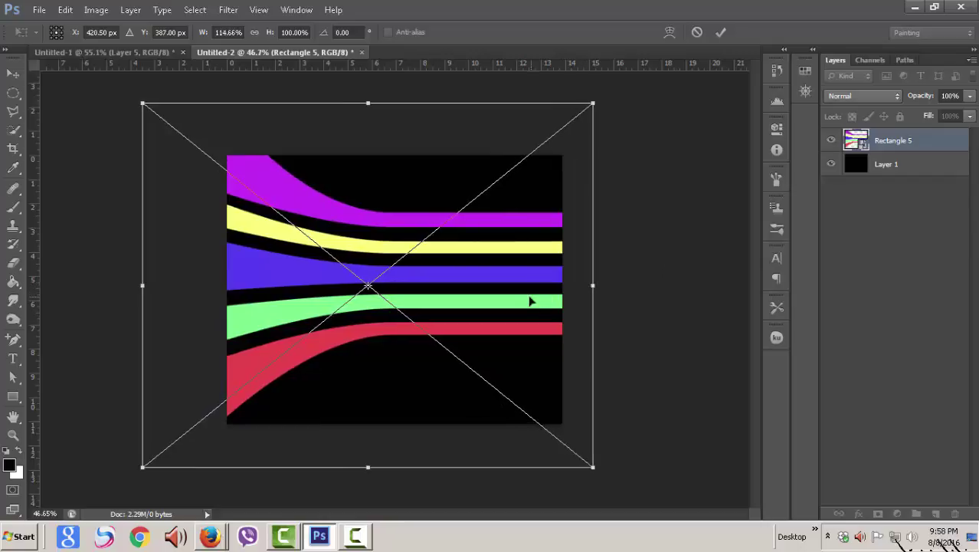
pyautogui.moveTo(527, 299); pyautogui.dragTo(519, 297)
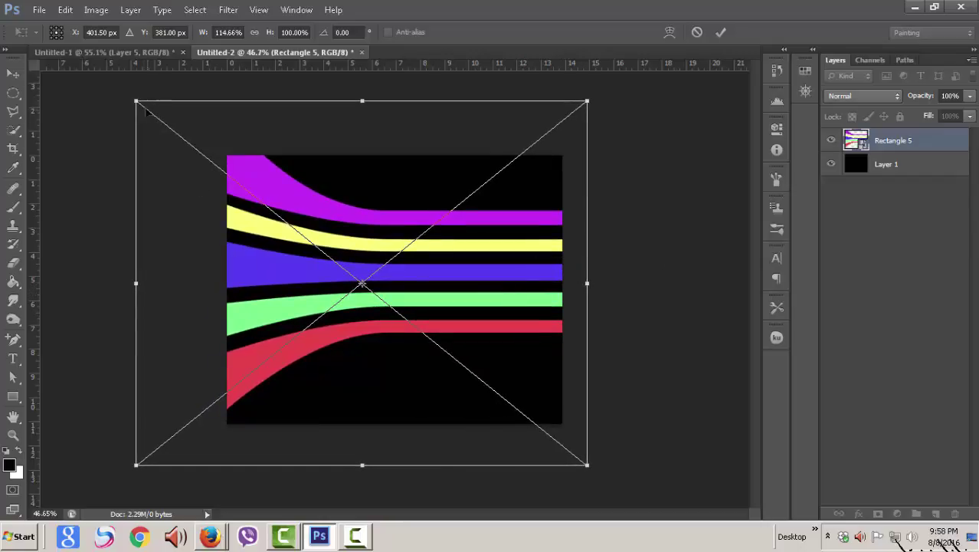
pyautogui.moveTo(135, 100); pyautogui.dragTo(165, 116)
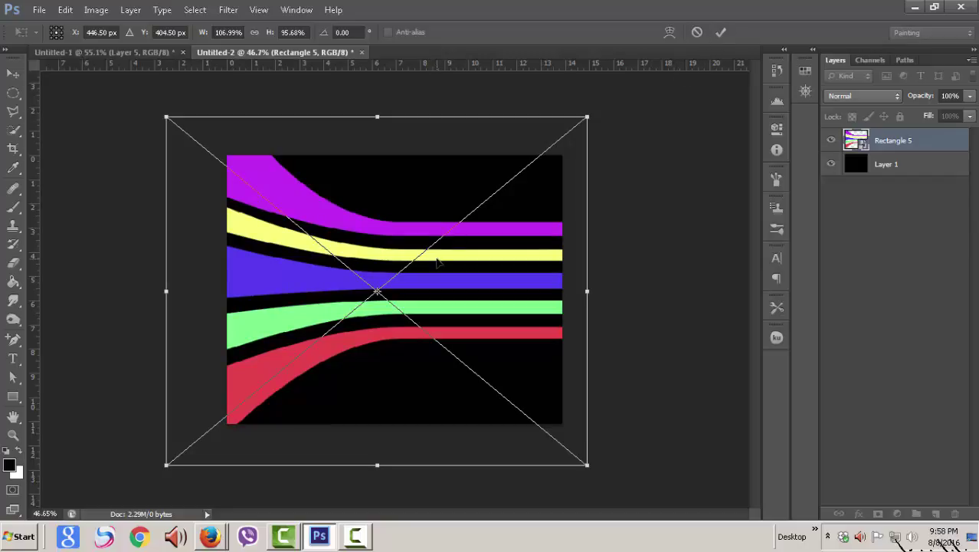
pyautogui.moveTo(438, 262); pyautogui.dragTo(432, 262)
# Commit the transform on the Rectangle 5 stripes and zoom in on the canvas.
pyautogui.click(725, 34)
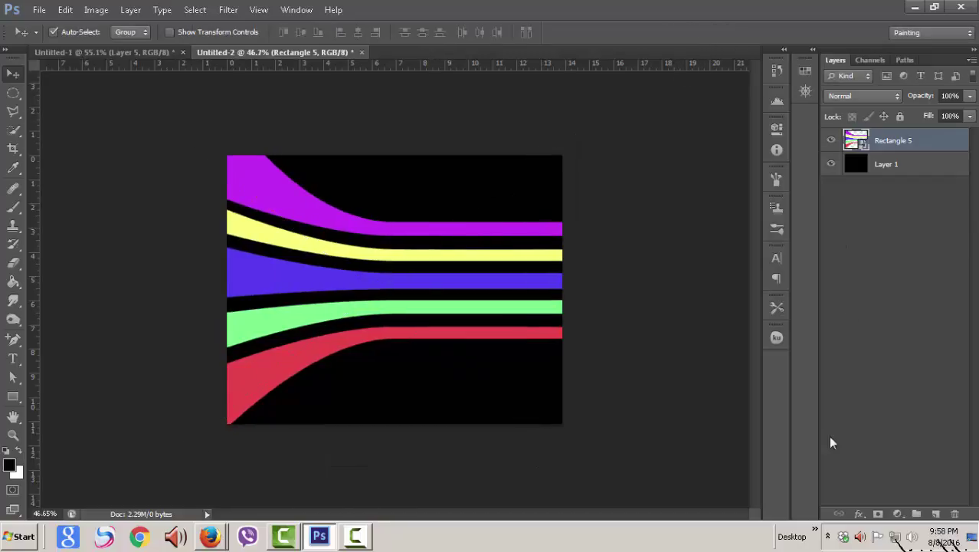
pyautogui.scroll(-1, 449, 286)
pyautogui.scroll(1, 449, 286)
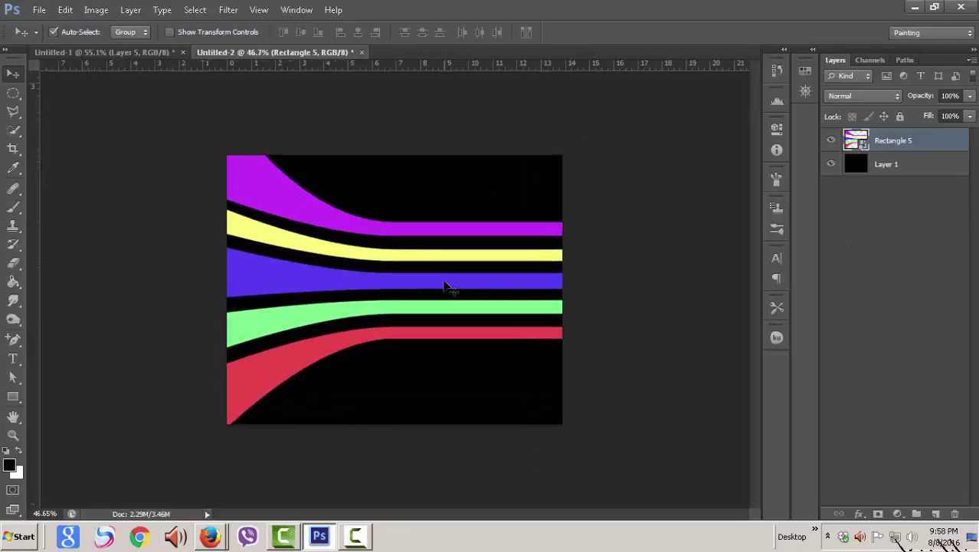
pyautogui.scroll(1, 448, 286)
pyautogui.scroll(1, 449, 286)
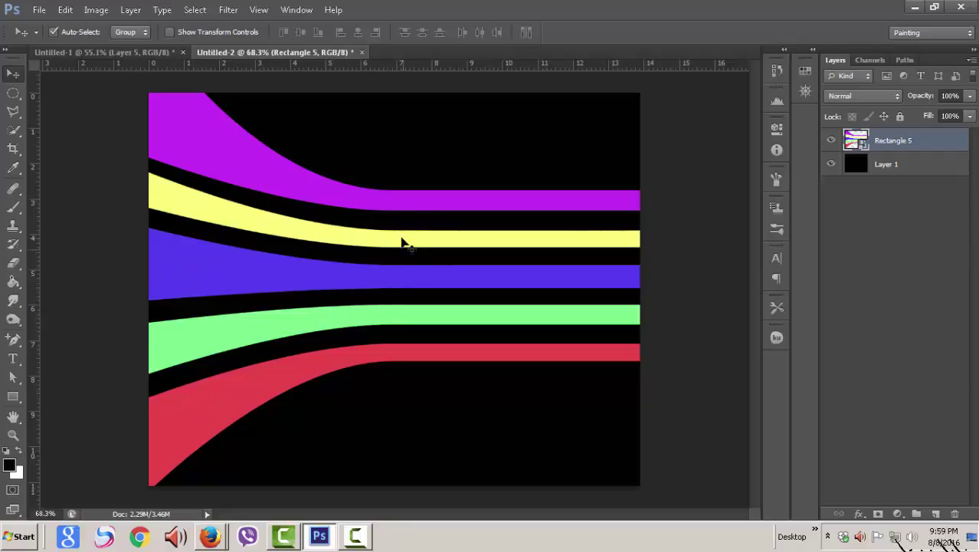
# Add Layer 2 and set up a Brush with 319 px size and 0% hardness.
pyautogui.click(936, 512)
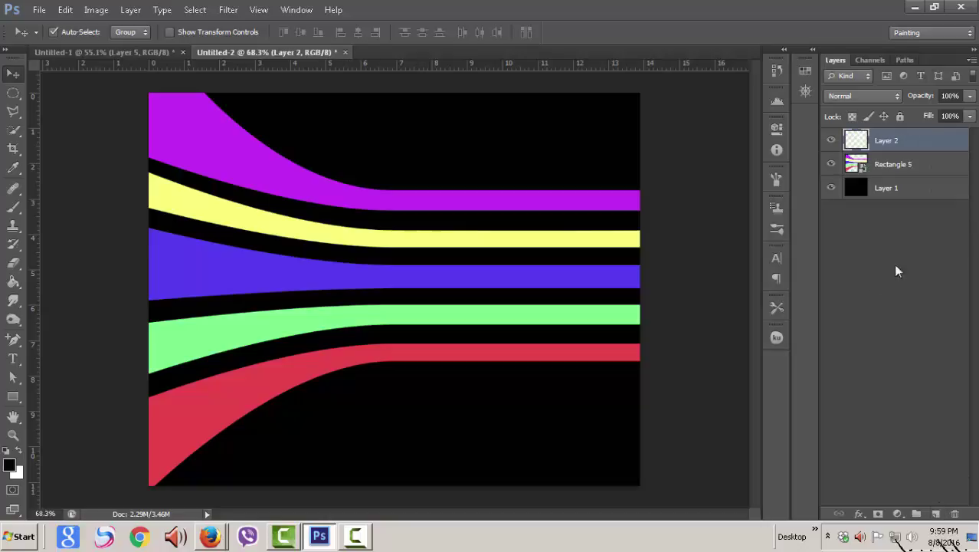
pyautogui.click(14, 207)
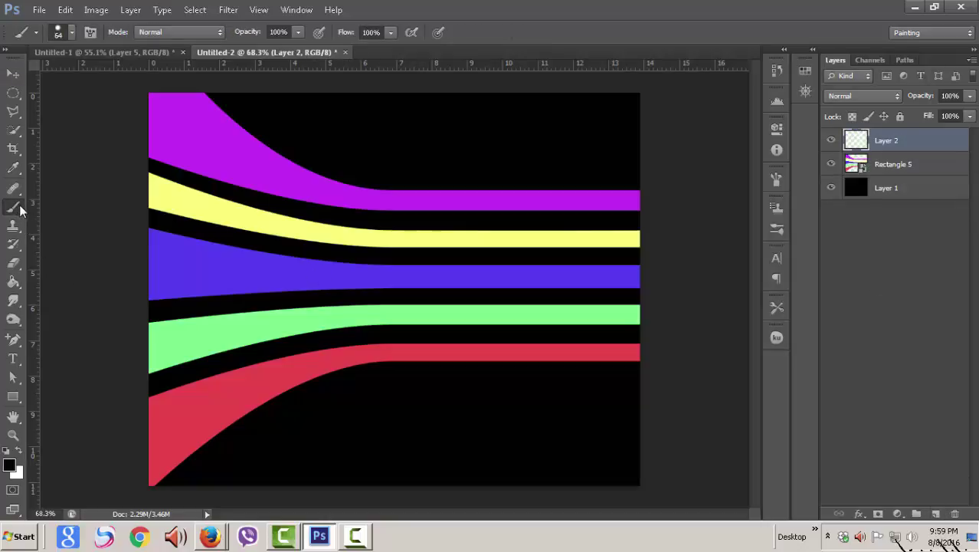
pyautogui.click(72, 32)
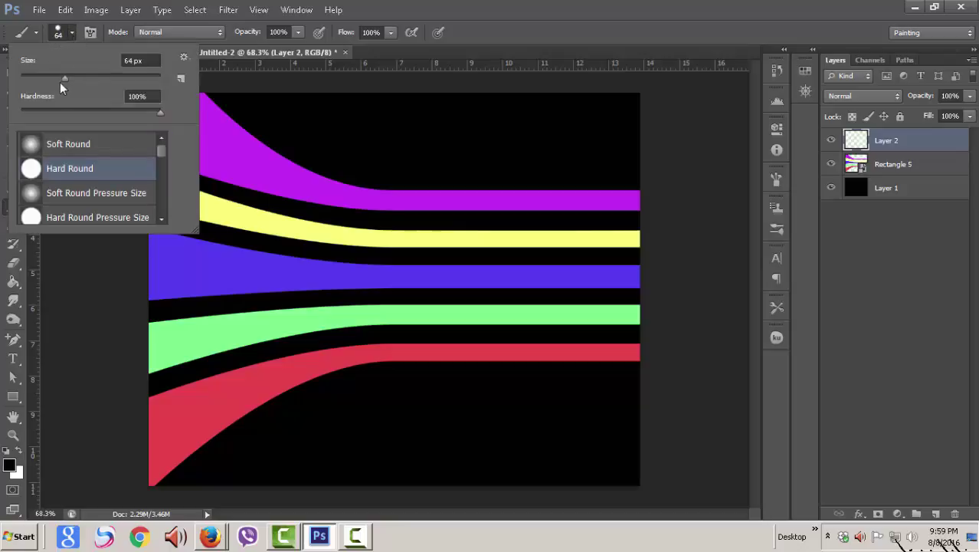
pyautogui.write('86')
pyautogui.press('Tab')
pyautogui.write('0')
pyautogui.press('Return')
pyautogui.moveTo(82, 75); pyautogui.dragTo(91, 77)
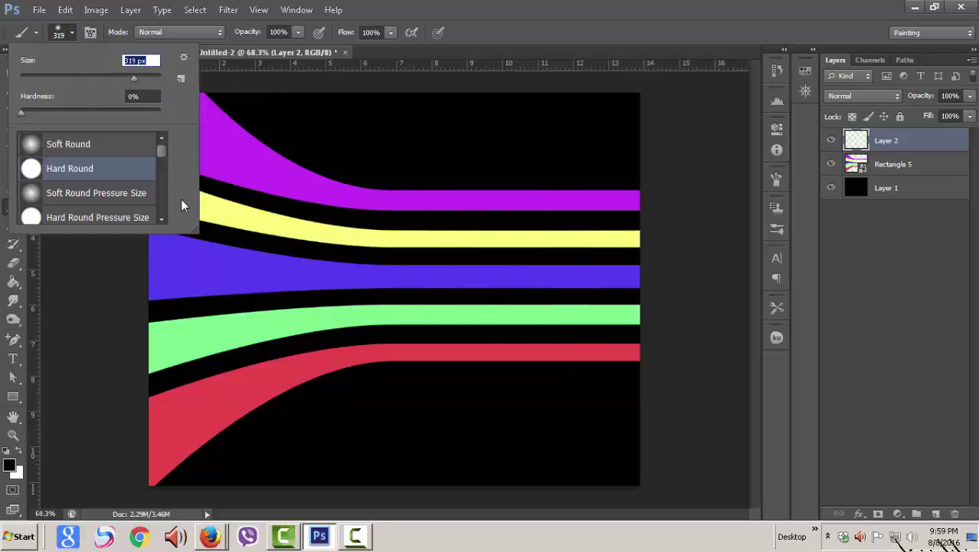
pyautogui.press('Return')
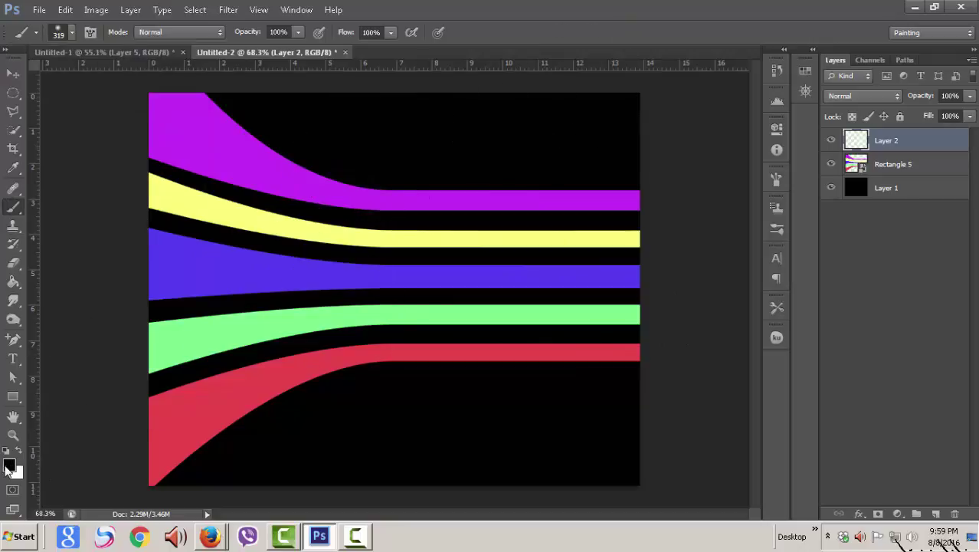
# Dab soft black paint over the right ends of the yellow, green and red stripes.
pyautogui.click(406, 224)
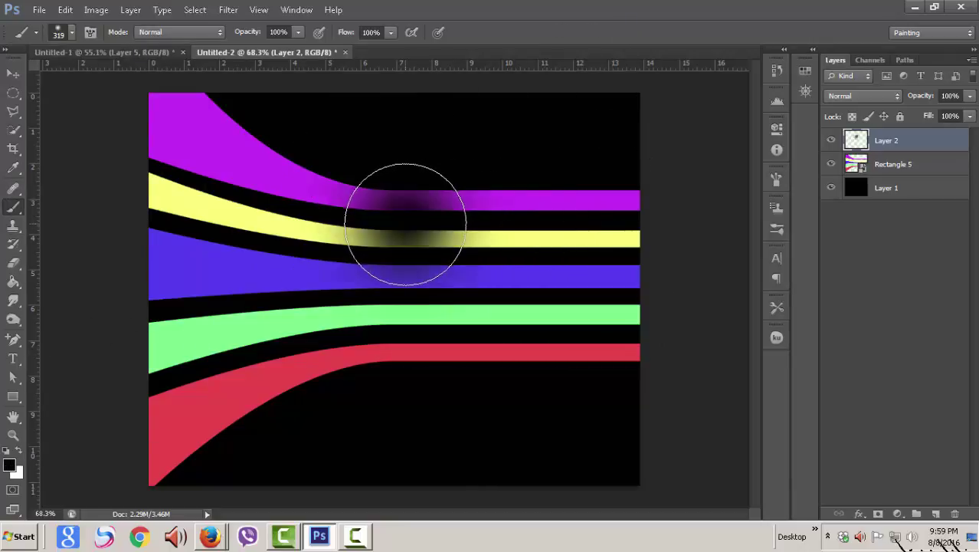
pyautogui.click(407, 316)
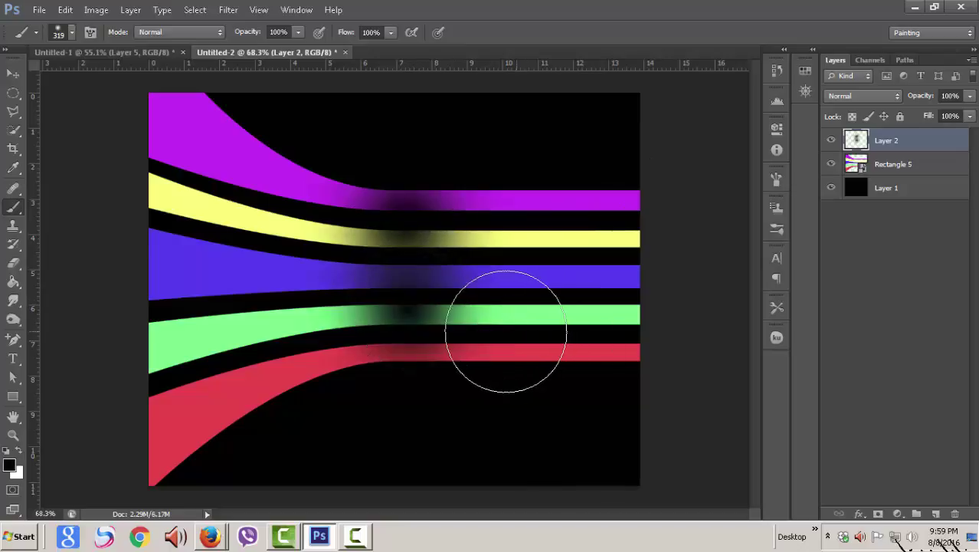
pyautogui.click(479, 322)
pyautogui.click(571, 323)
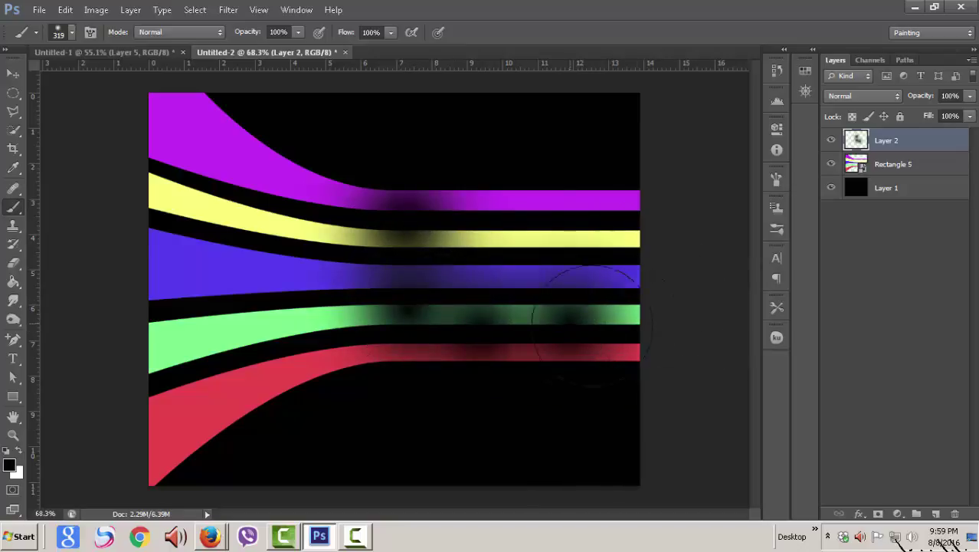
pyautogui.click(498, 226)
pyautogui.click(571, 234)
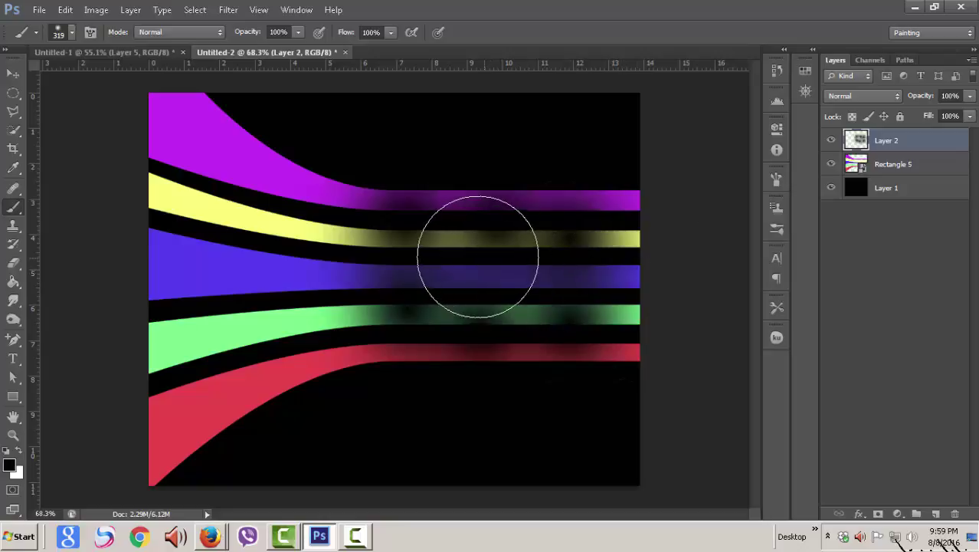
pyautogui.click(603, 248)
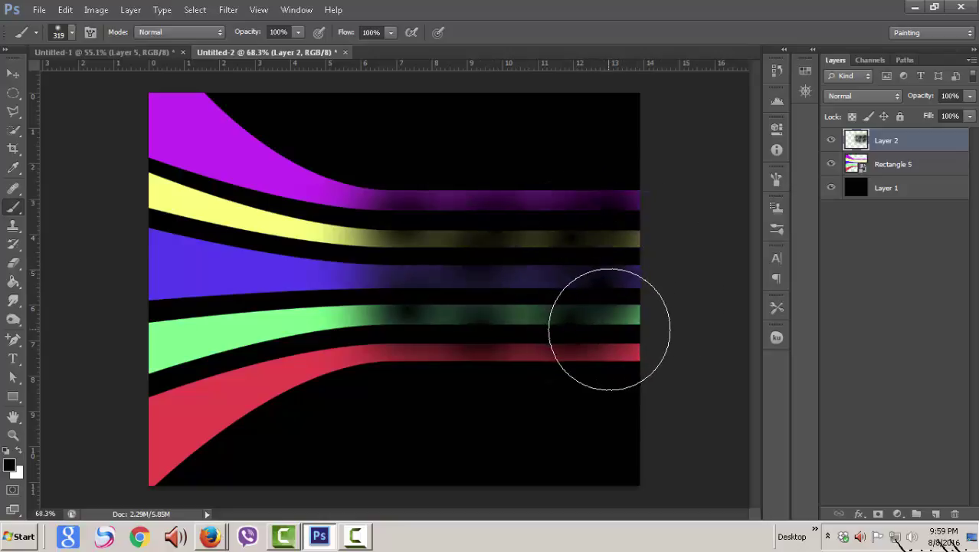
pyautogui.click(609, 329)
# Add a few more soft dark strokes and set Layer 2 opacity to about 80%.
pyautogui.click(968, 97)
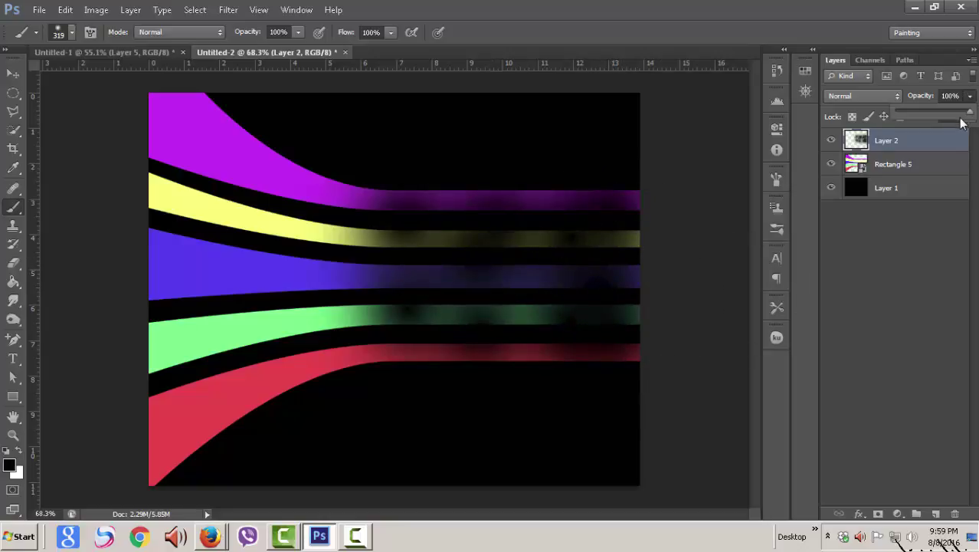
pyautogui.moveTo(931, 112); pyautogui.dragTo(904, 119)
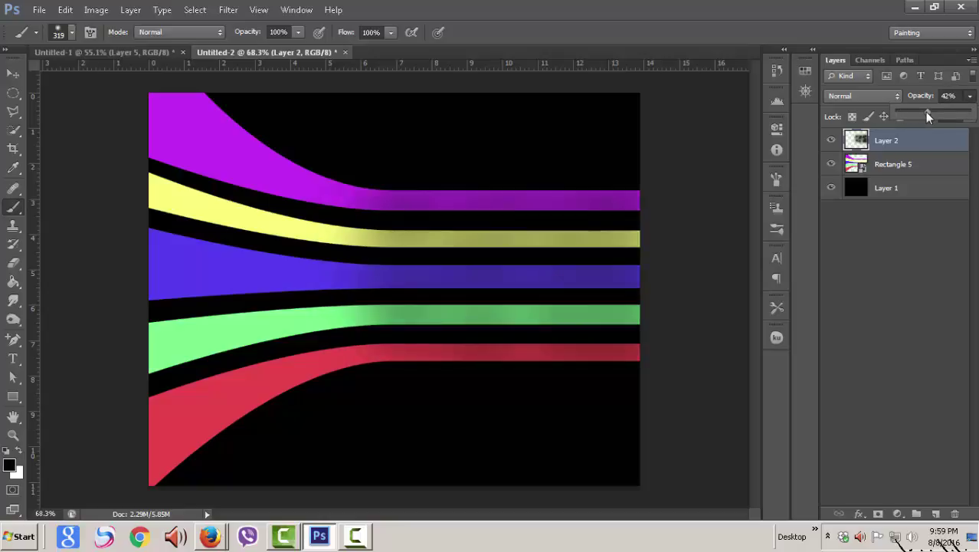
pyautogui.moveTo(933, 111); pyautogui.dragTo(951, 109)
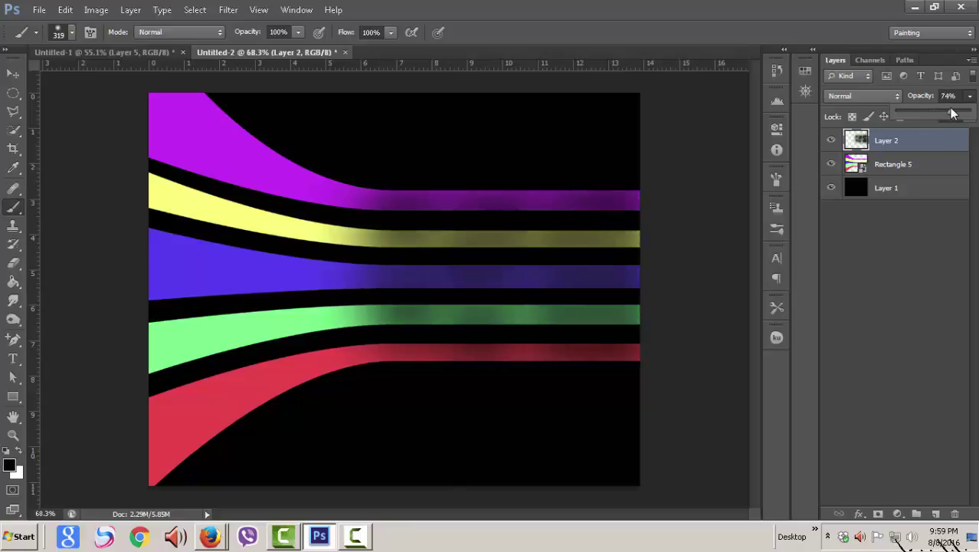
pyautogui.click(534, 214)
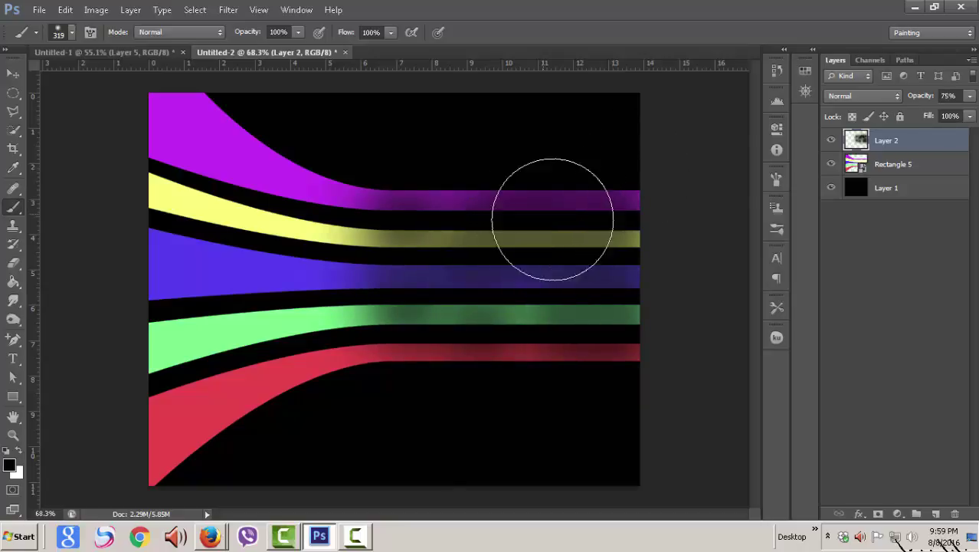
pyautogui.moveTo(524, 298); pyautogui.dragTo(448, 329)
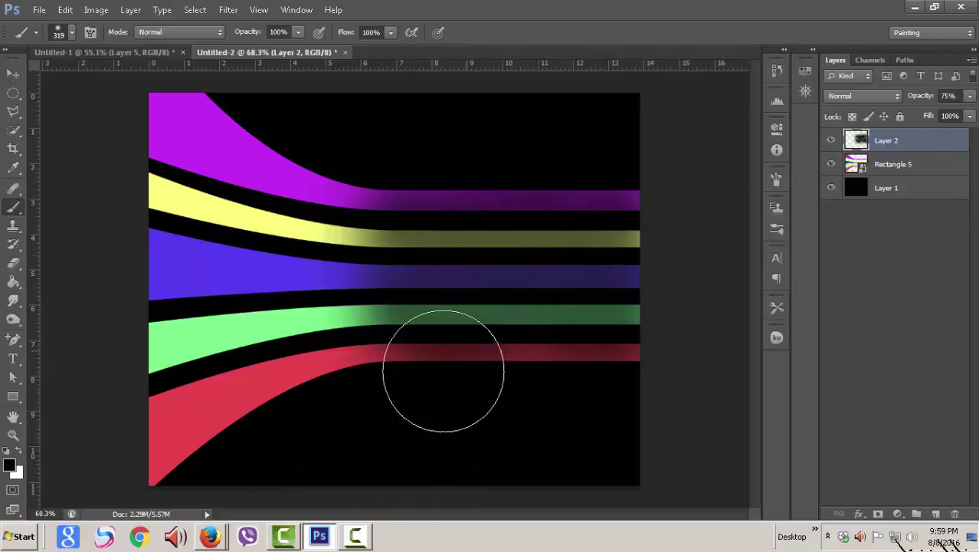
pyautogui.moveTo(420, 372); pyautogui.dragTo(433, 223)
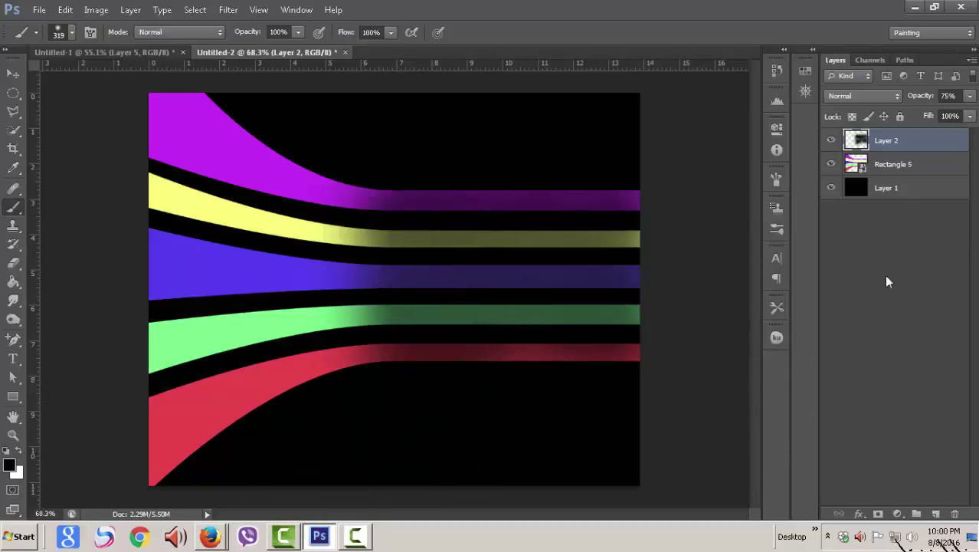
pyautogui.click(967, 97)
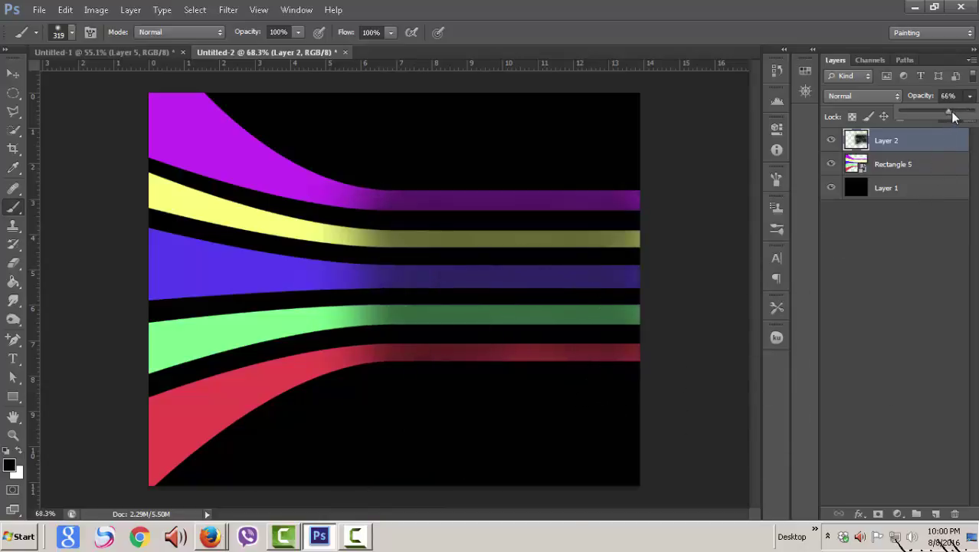
pyautogui.moveTo(950, 111); pyautogui.dragTo(954, 111)
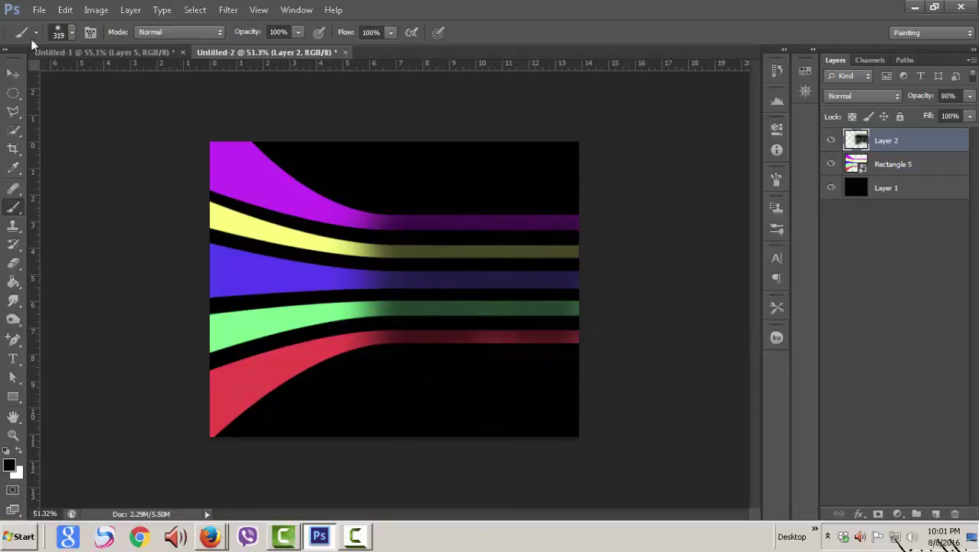
# In Untitled-1, hide the stripes and mask layers and activate the woman's Layer 3.
pyautogui.press('v')
pyautogui.click(115, 51)
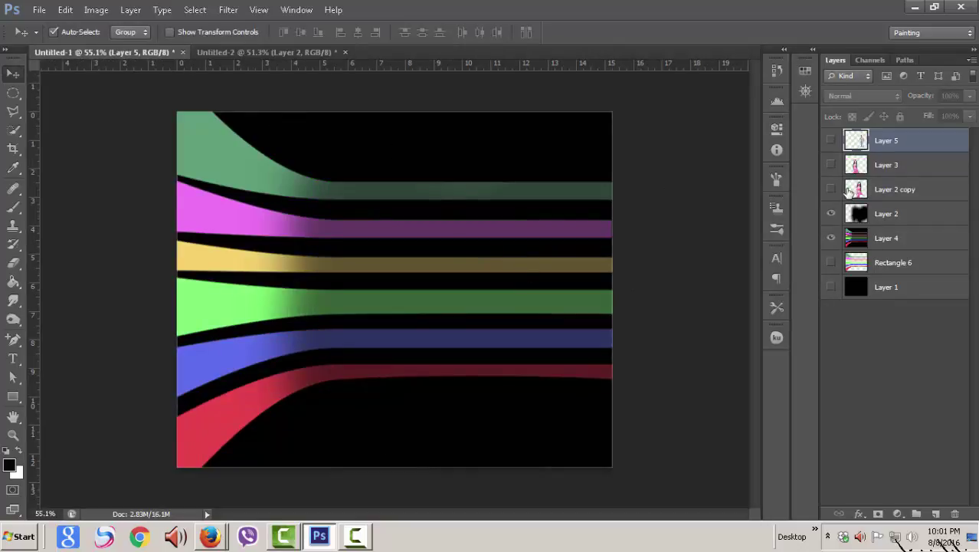
pyautogui.click(831, 238)
pyautogui.click(831, 213)
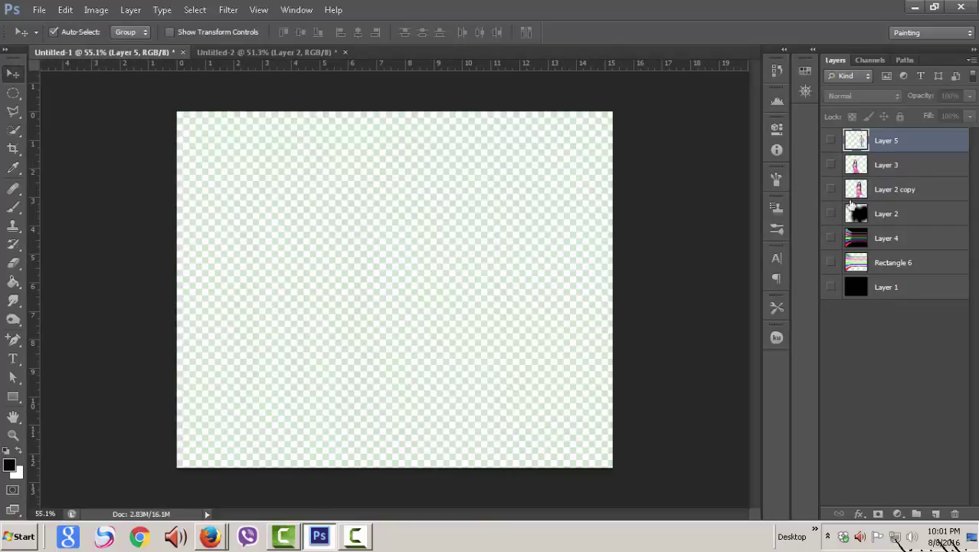
pyautogui.click(831, 165)
pyautogui.click(927, 165)
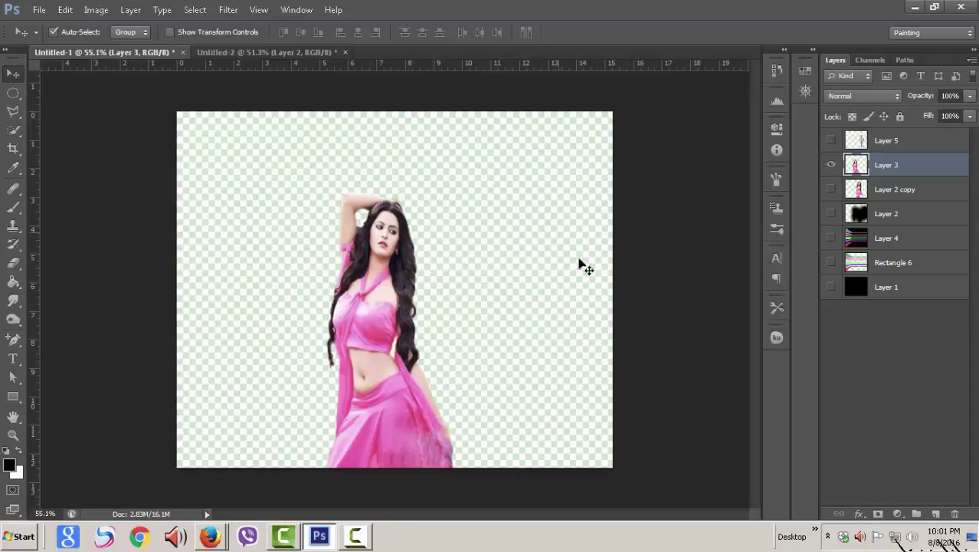
# Drag the woman cut-out into Untitled-2 and place her left of centre.
pyautogui.moveTo(370, 310)
pyautogui.mouseDown()
pyautogui.moveTo(270, 51)
pyautogui.moveTo(365, 249)
pyautogui.mouseUp()
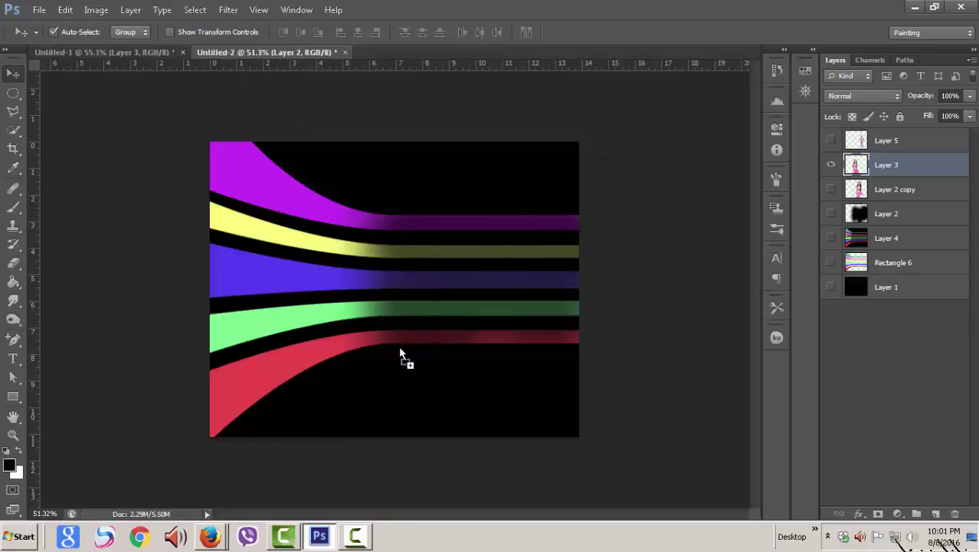
pyautogui.moveTo(400, 355)
pyautogui.mouseDown()
pyautogui.moveTo(400, 295)
pyautogui.moveTo(400, 305)
pyautogui.mouseUp()
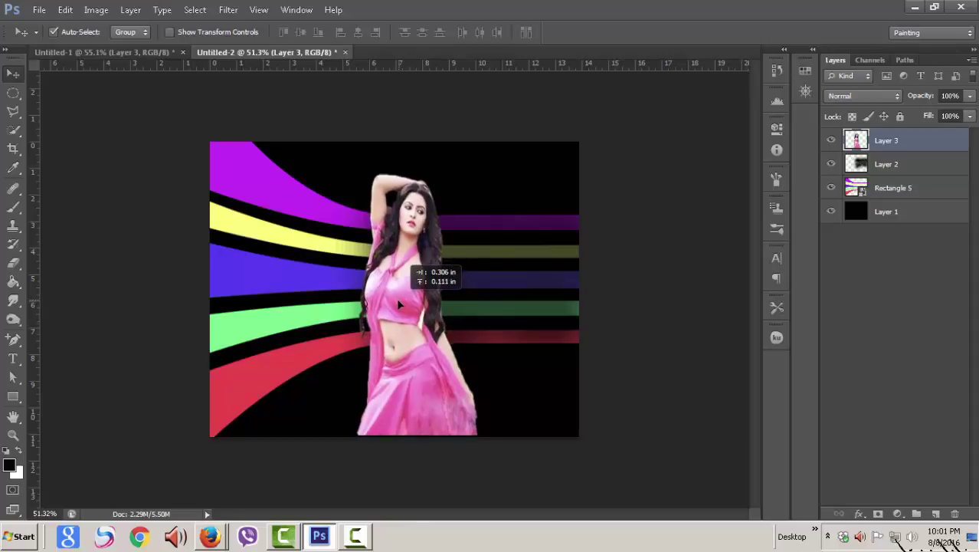
pyautogui.moveTo(414, 334)
pyautogui.mouseDown()
pyautogui.moveTo(453, 336)
pyautogui.moveTo(346, 322)
pyautogui.mouseUp()
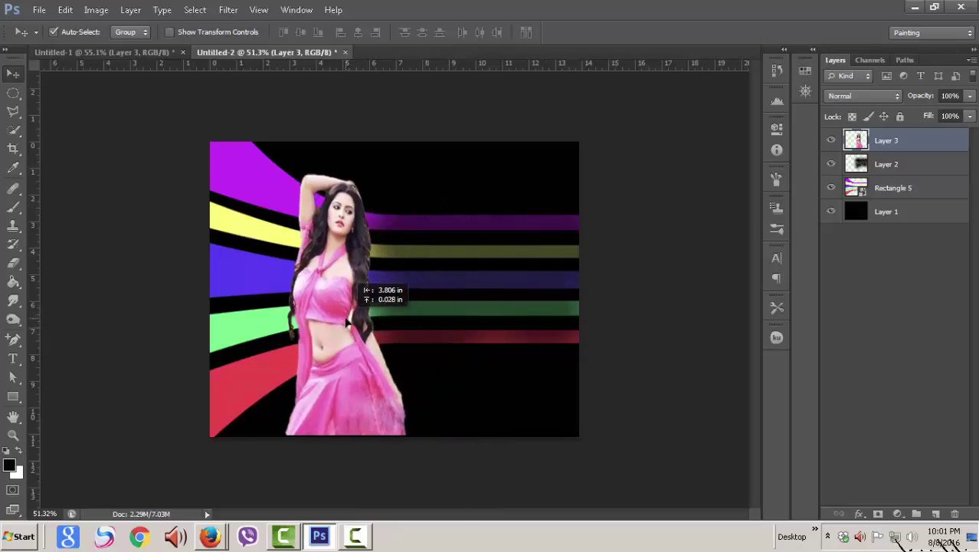
pyautogui.moveTo(346, 323); pyautogui.dragTo(323, 323)
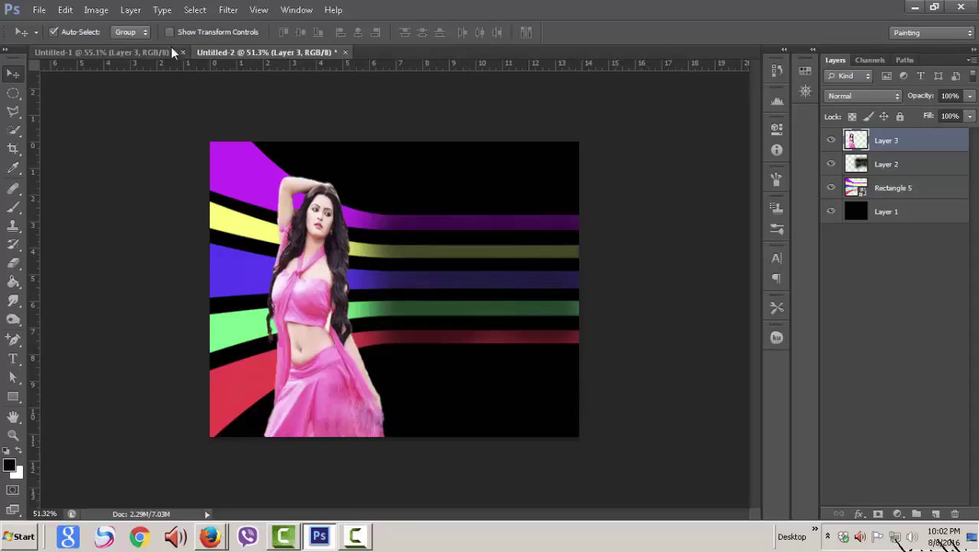
# Drag the man cut-out (Layer 5) from Untitled-1 into Untitled-2, right of the woman.
pyautogui.click(148, 51)
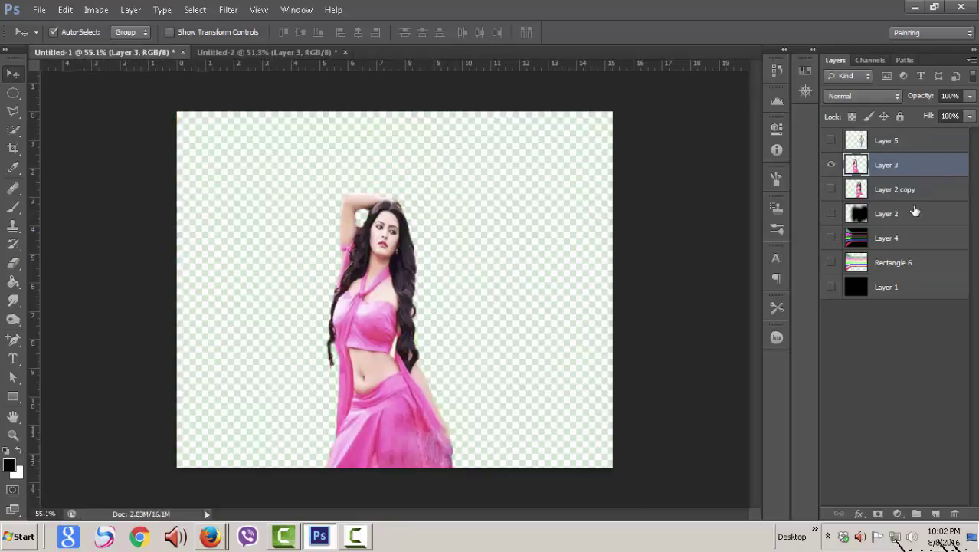
pyautogui.click(831, 140)
pyautogui.click(831, 165)
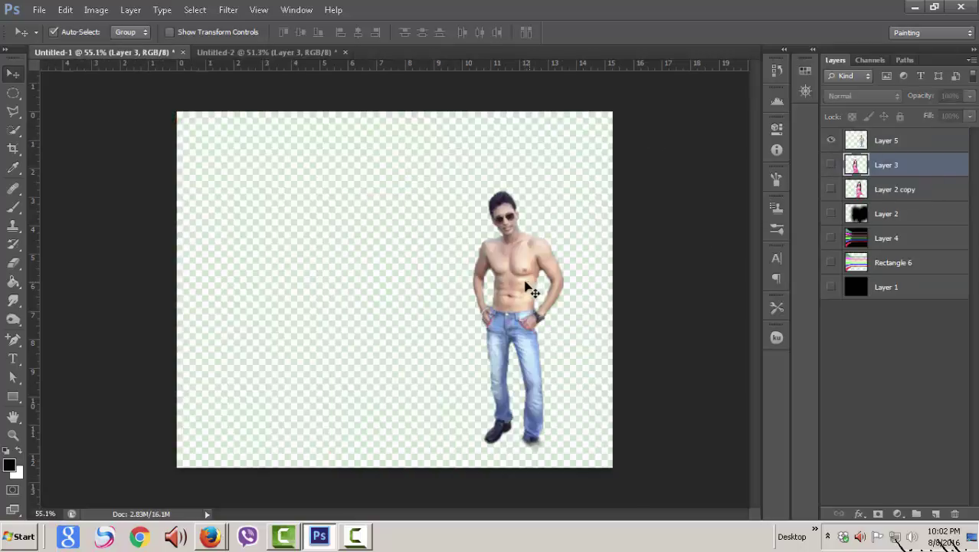
pyautogui.moveTo(518, 292)
pyautogui.mouseDown()
pyautogui.moveTo(237, 40)
pyautogui.moveTo(240, 51)
pyautogui.mouseUp()
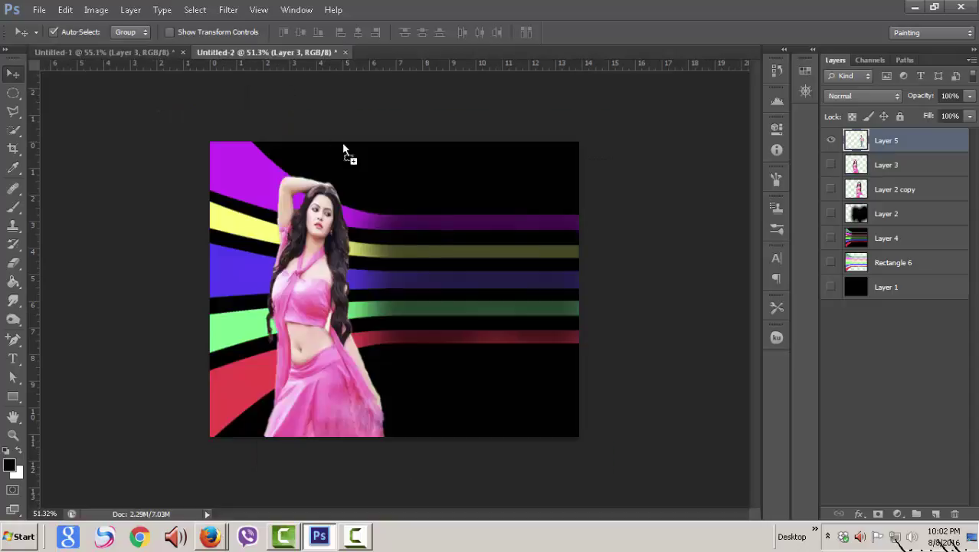
pyautogui.moveTo(461, 337); pyautogui.dragTo(492, 260)
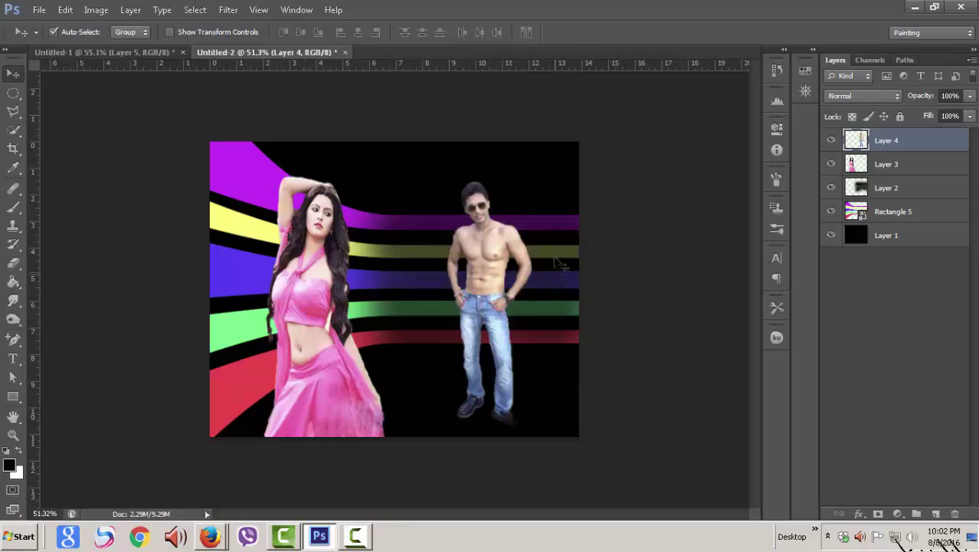
# Toggle the woman and man layers' visibility to check the placement, ending with both shown.
pyautogui.click(831, 165)
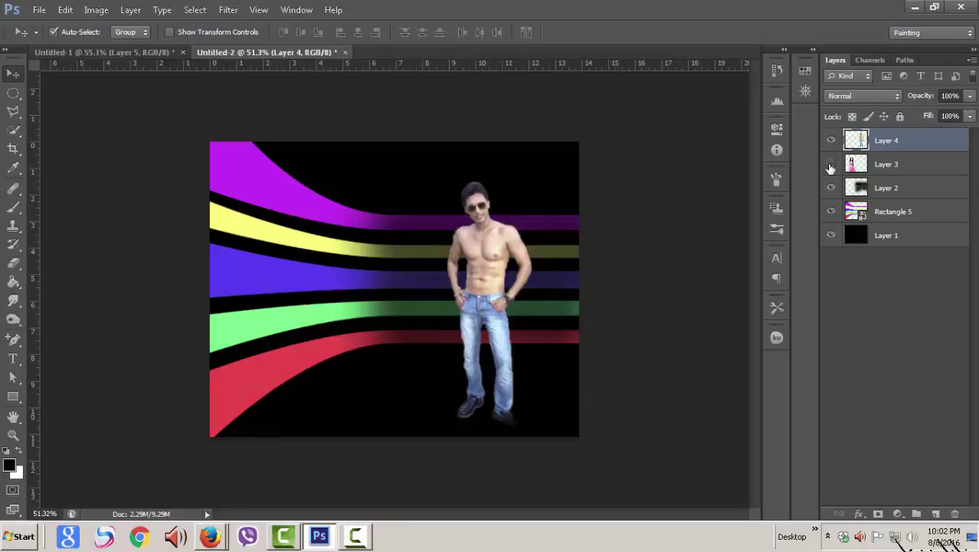
pyautogui.click(832, 165)
pyautogui.click(832, 140)
pyautogui.click(832, 164)
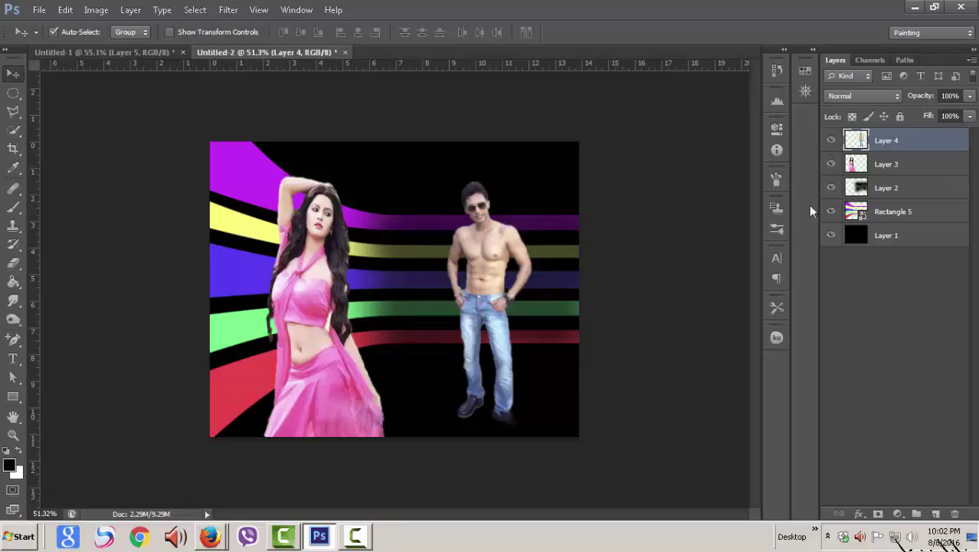